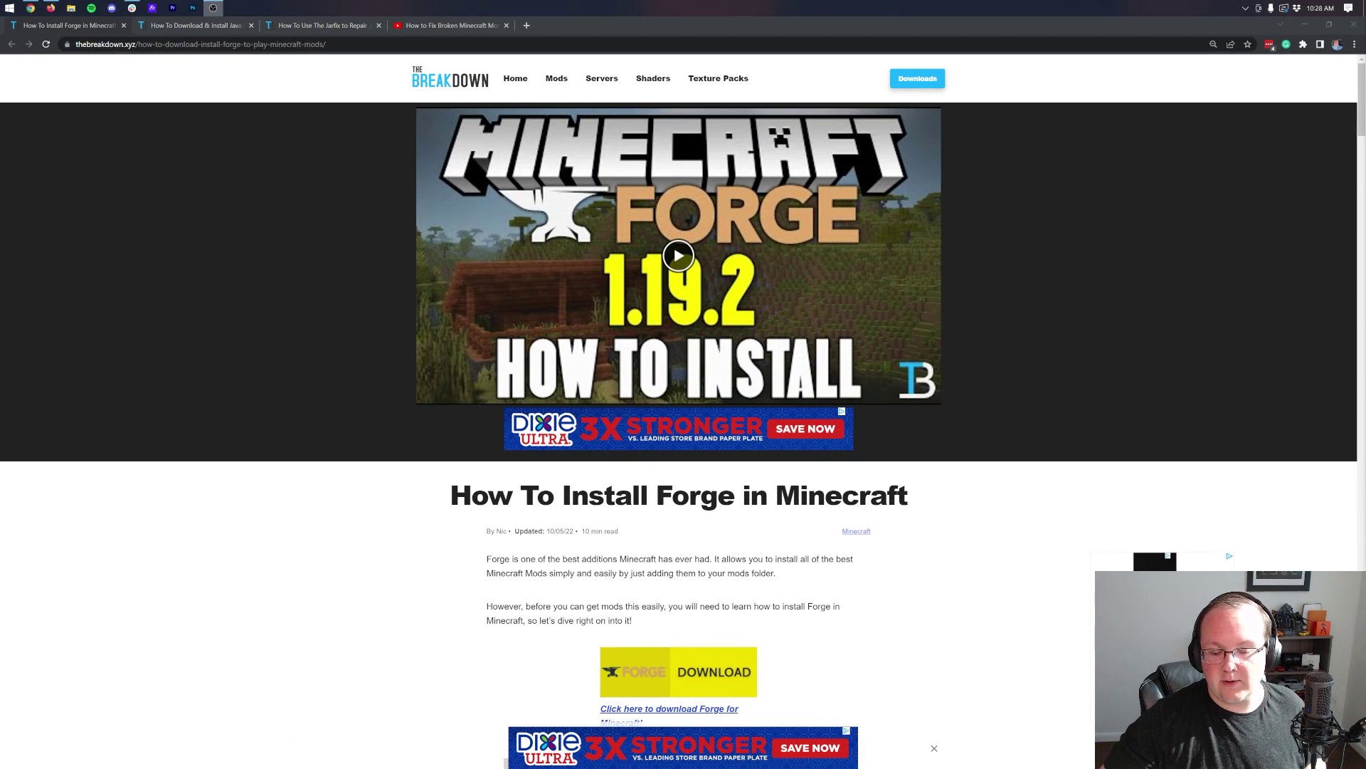
# - Scroll through the article and follow its link to the Forge download page
pyautogui.scroll(-2, 751, 433)
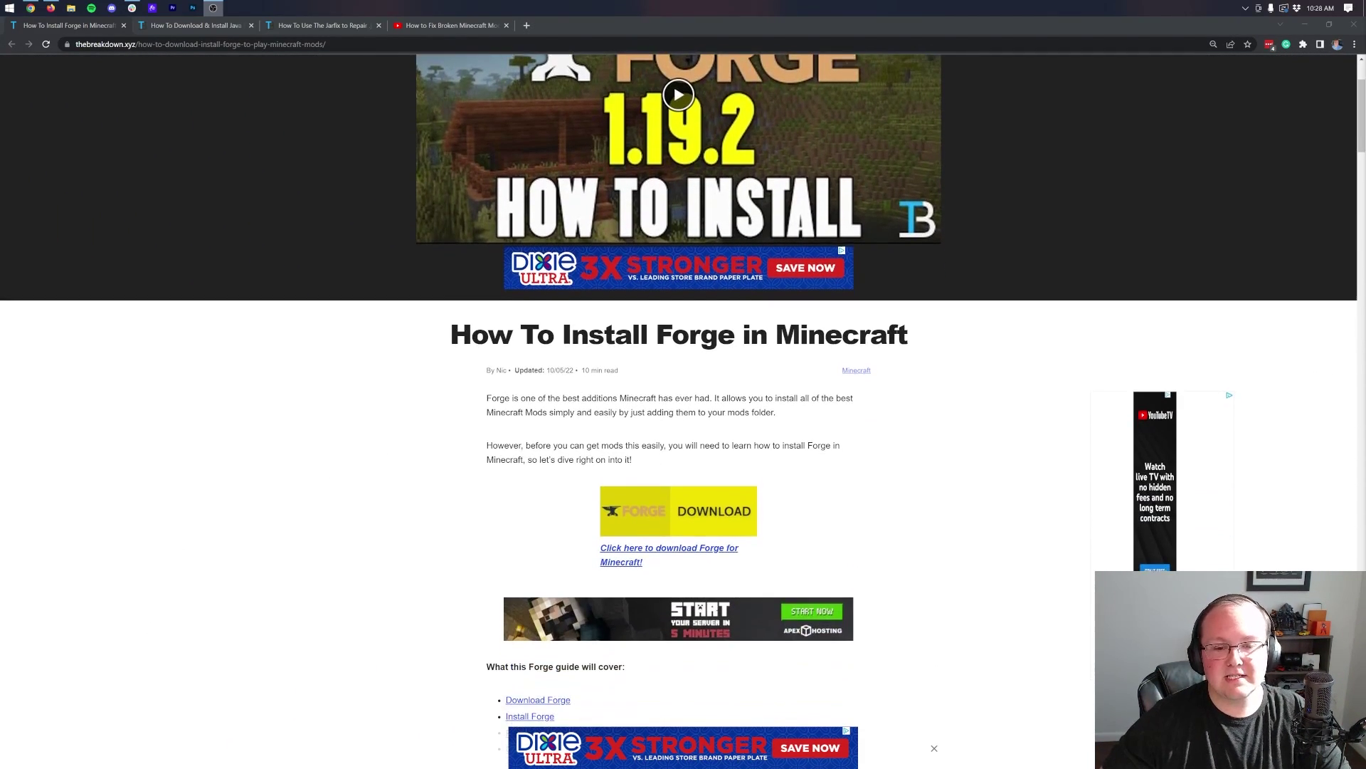
pyautogui.scroll(-3, 751, 433)
pyautogui.scroll(-3, 750, 433)
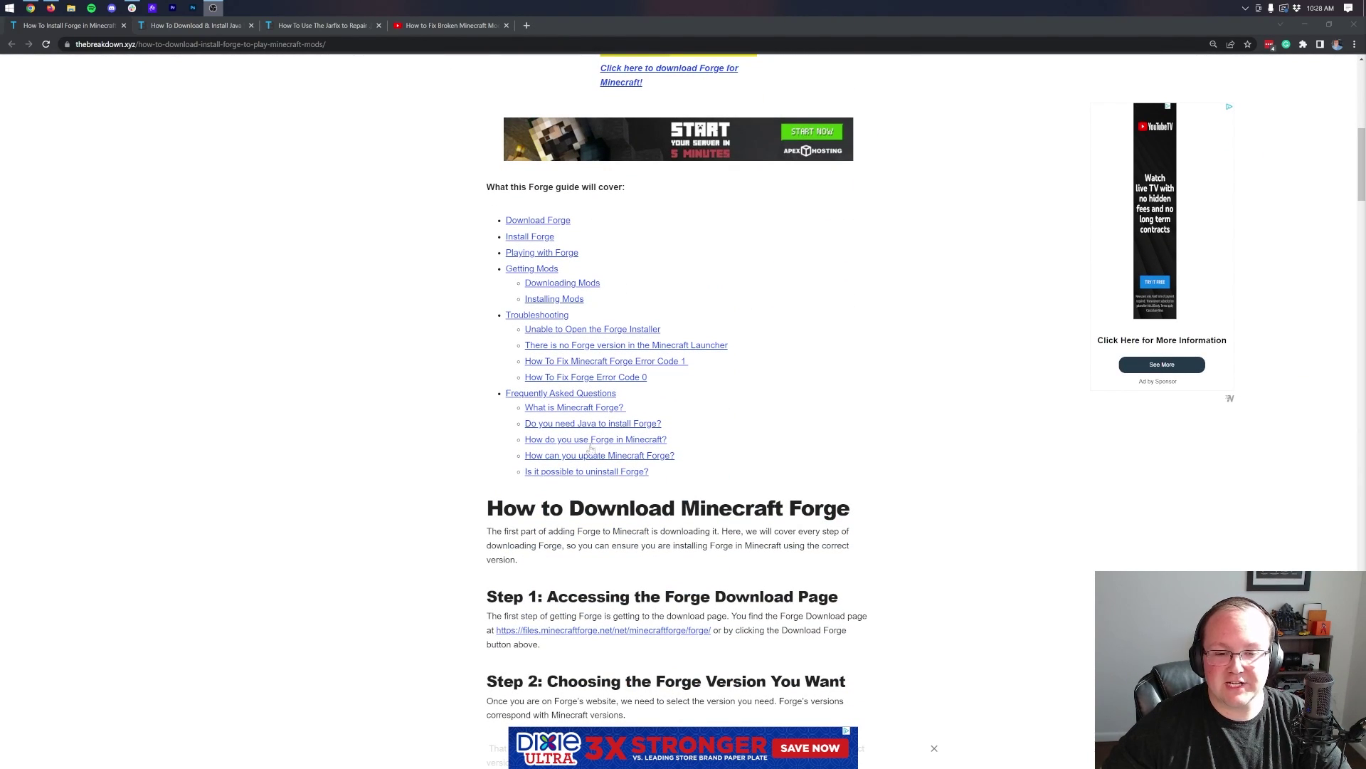
pyautogui.scroll(1, 884, 464)
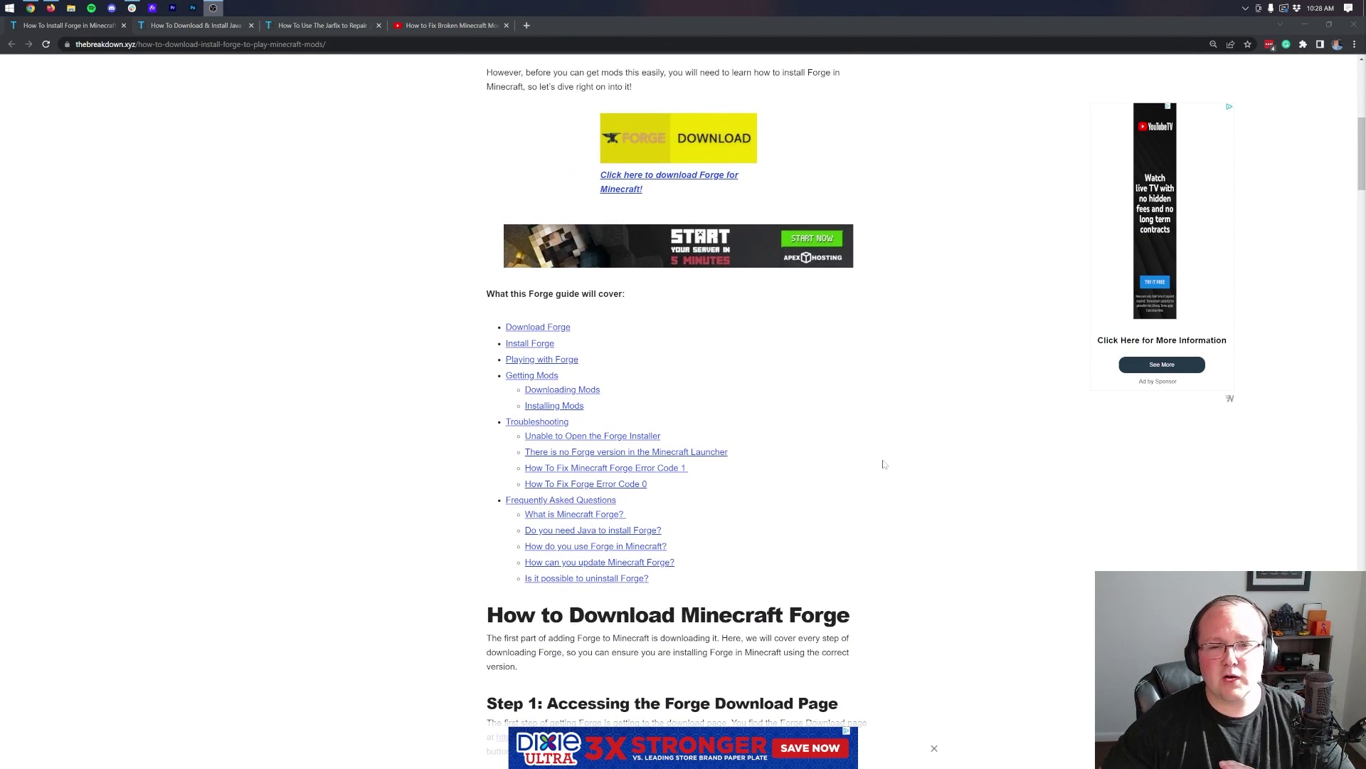
pyautogui.scroll(-1, 884, 464)
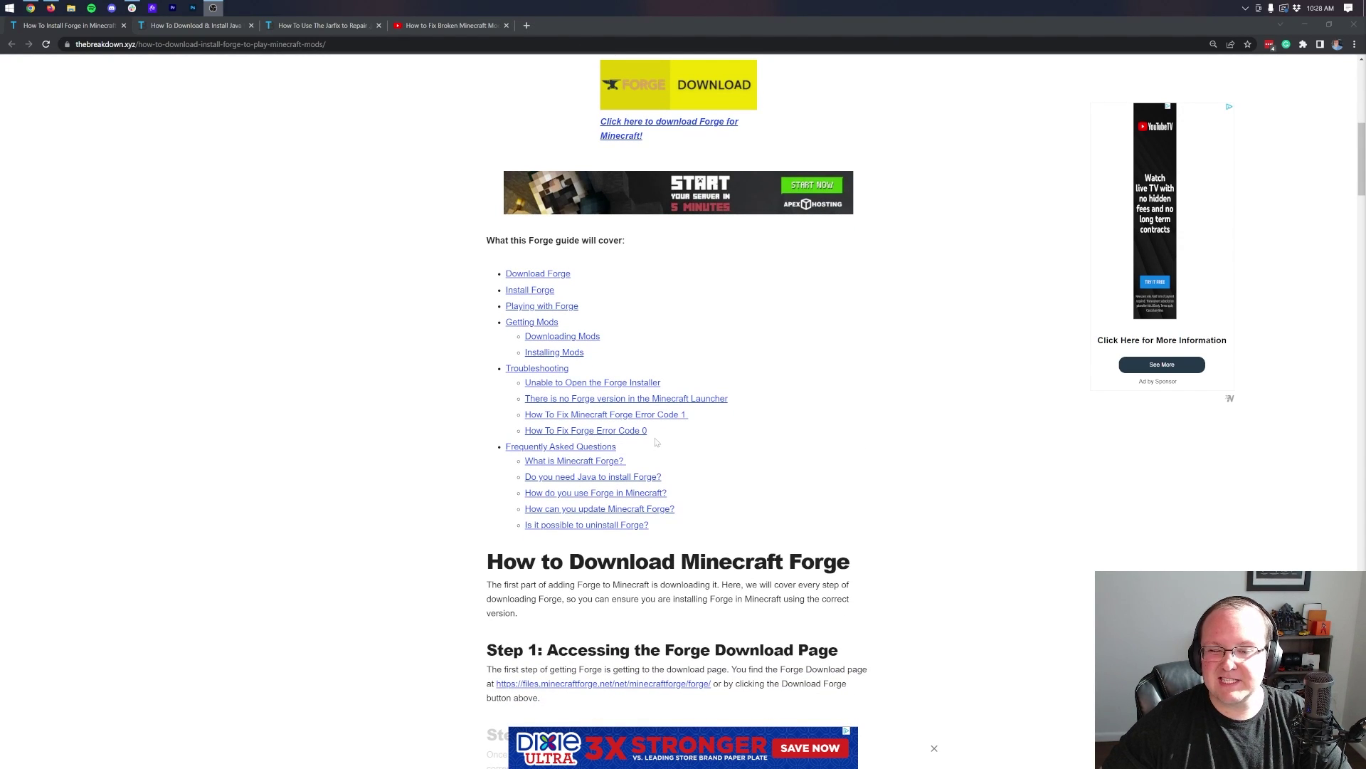
pyautogui.scroll(2, 727, 402)
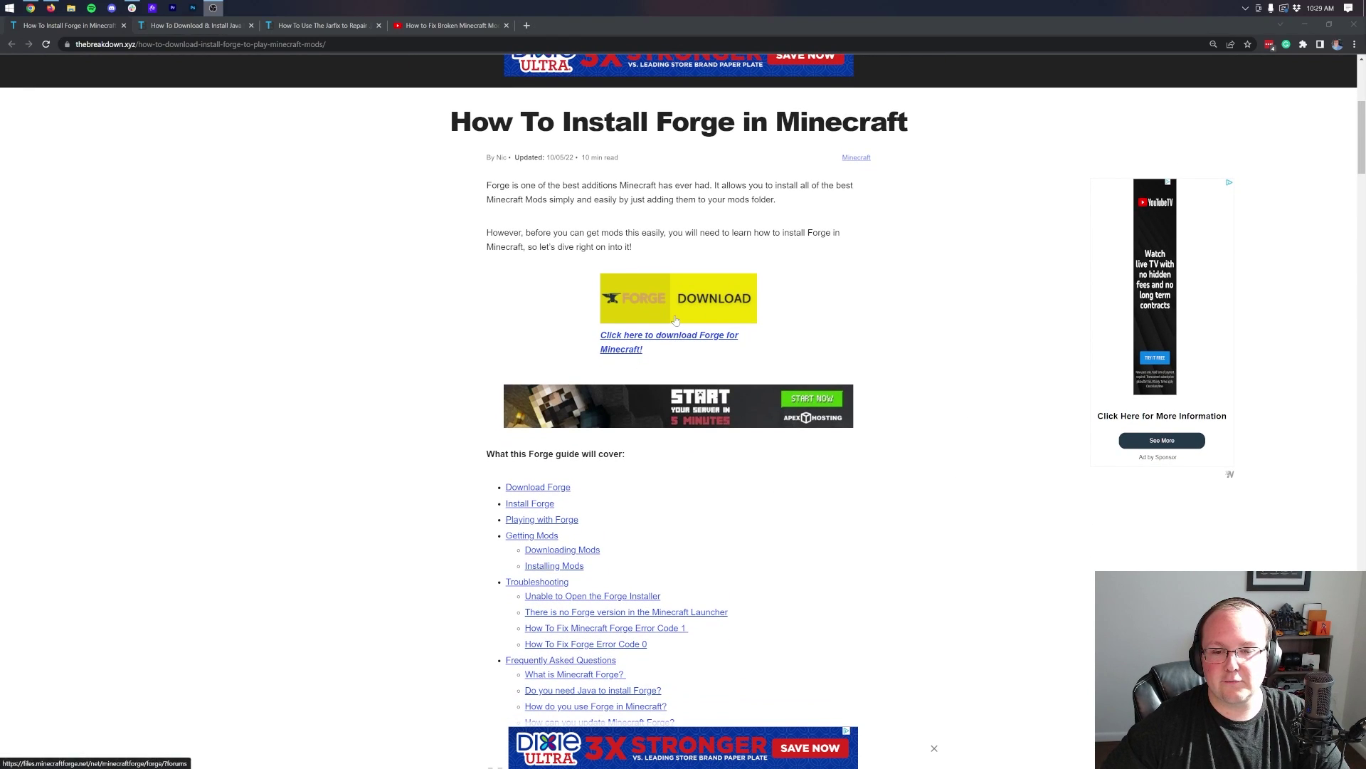
pyautogui.click(675, 319)
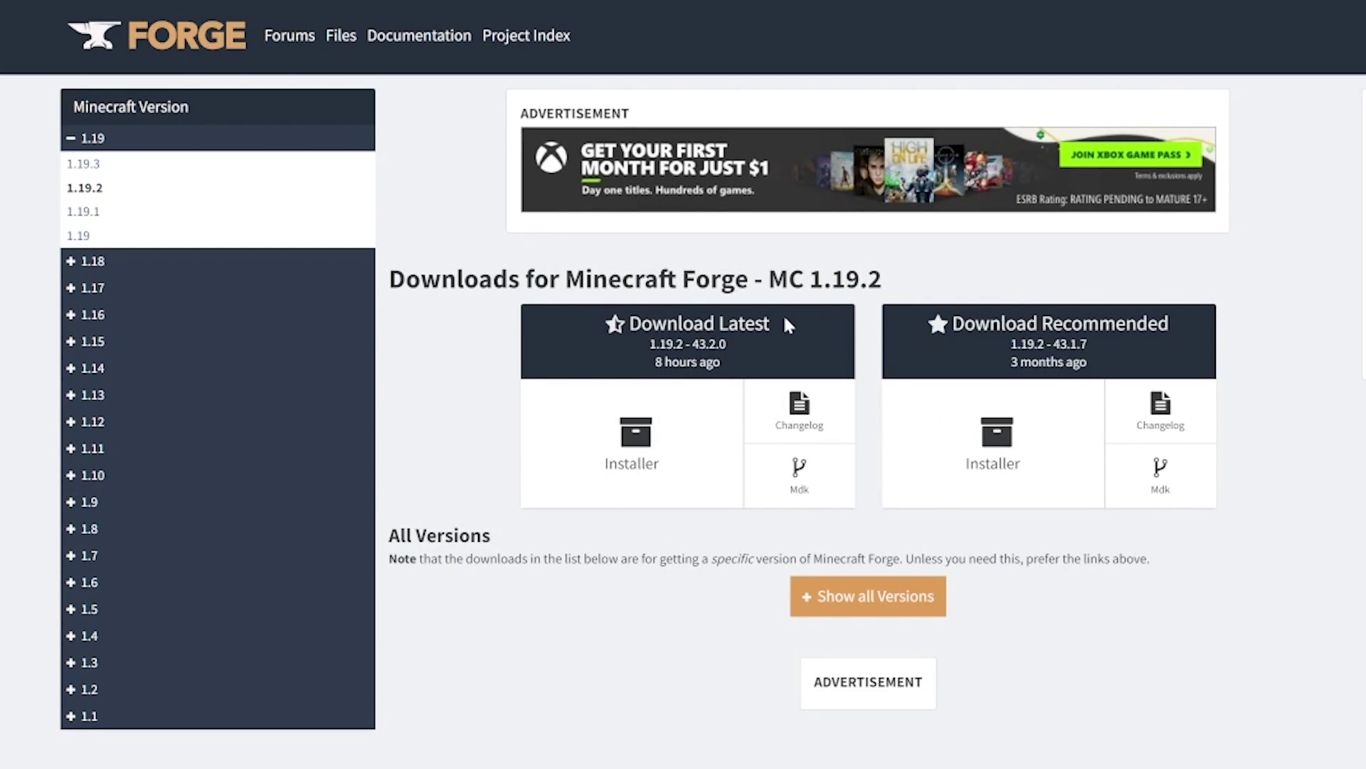
# - Pick Minecraft 1.19.3 in the version sidebar and request its latest Installer download
pyautogui.click(132, 141)
pyautogui.click(117, 142)
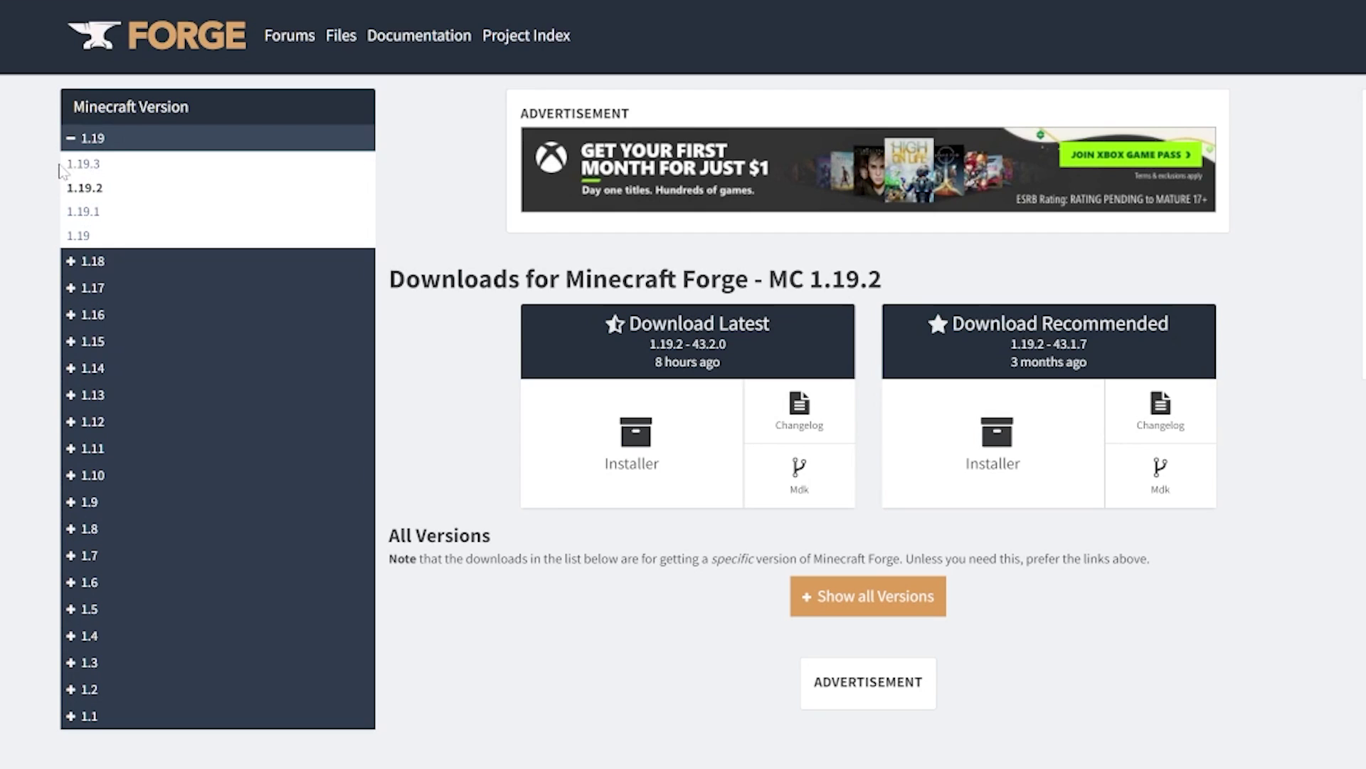
pyautogui.click(95, 144)
pyautogui.click(92, 141)
pyautogui.click(100, 169)
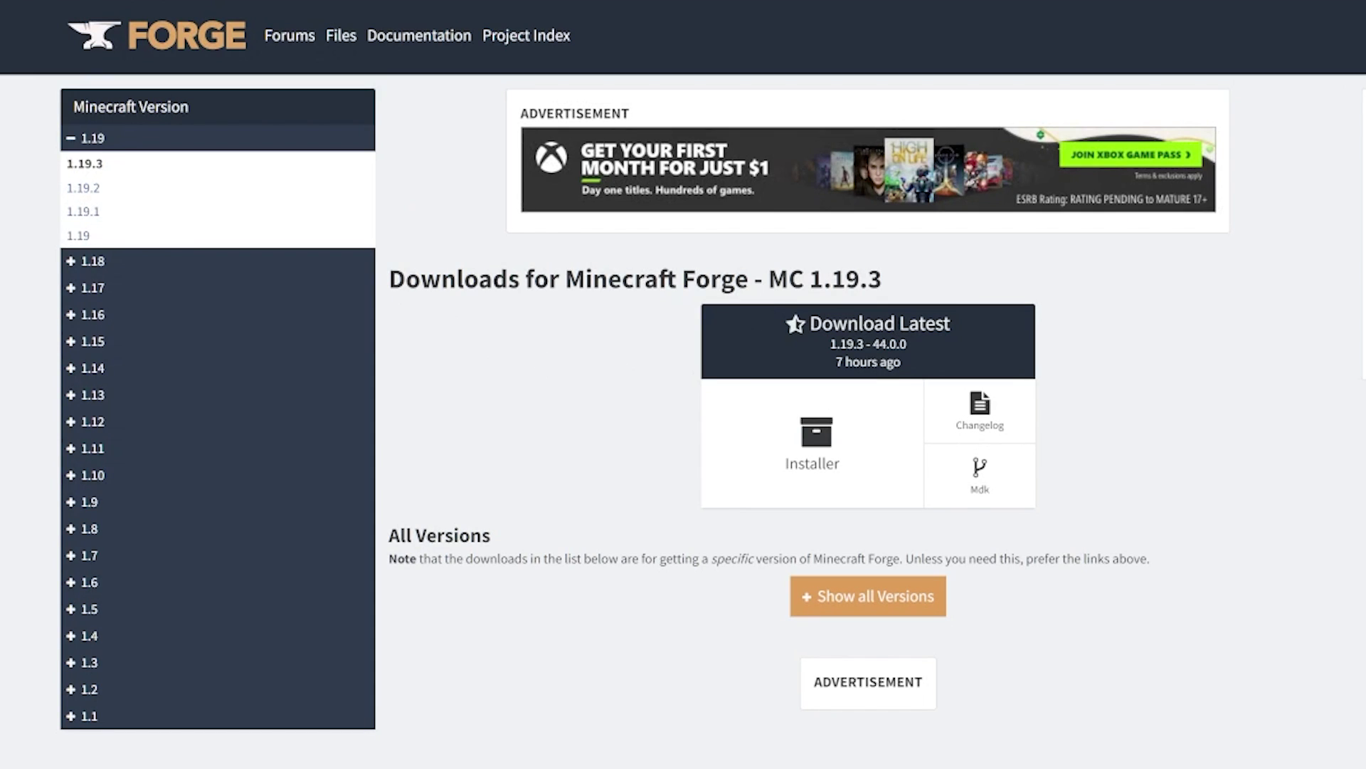
pyautogui.moveTo(764, 279); pyautogui.dragTo(1009, 270)
pyautogui.click(898, 300)
pyautogui.click(874, 486)
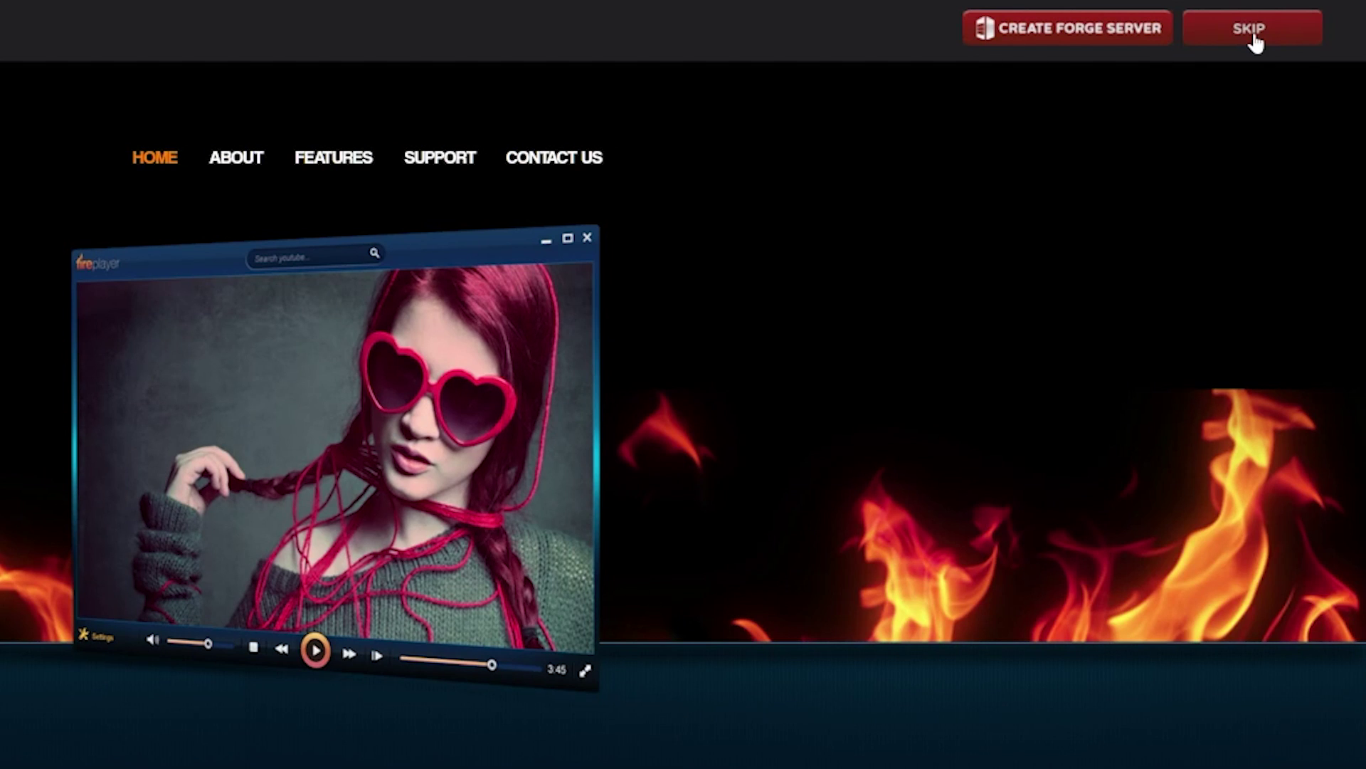
# - Skip the adfoc.us ad after its countdown so the Forge installer jar downloads
pyautogui.click(1253, 36)
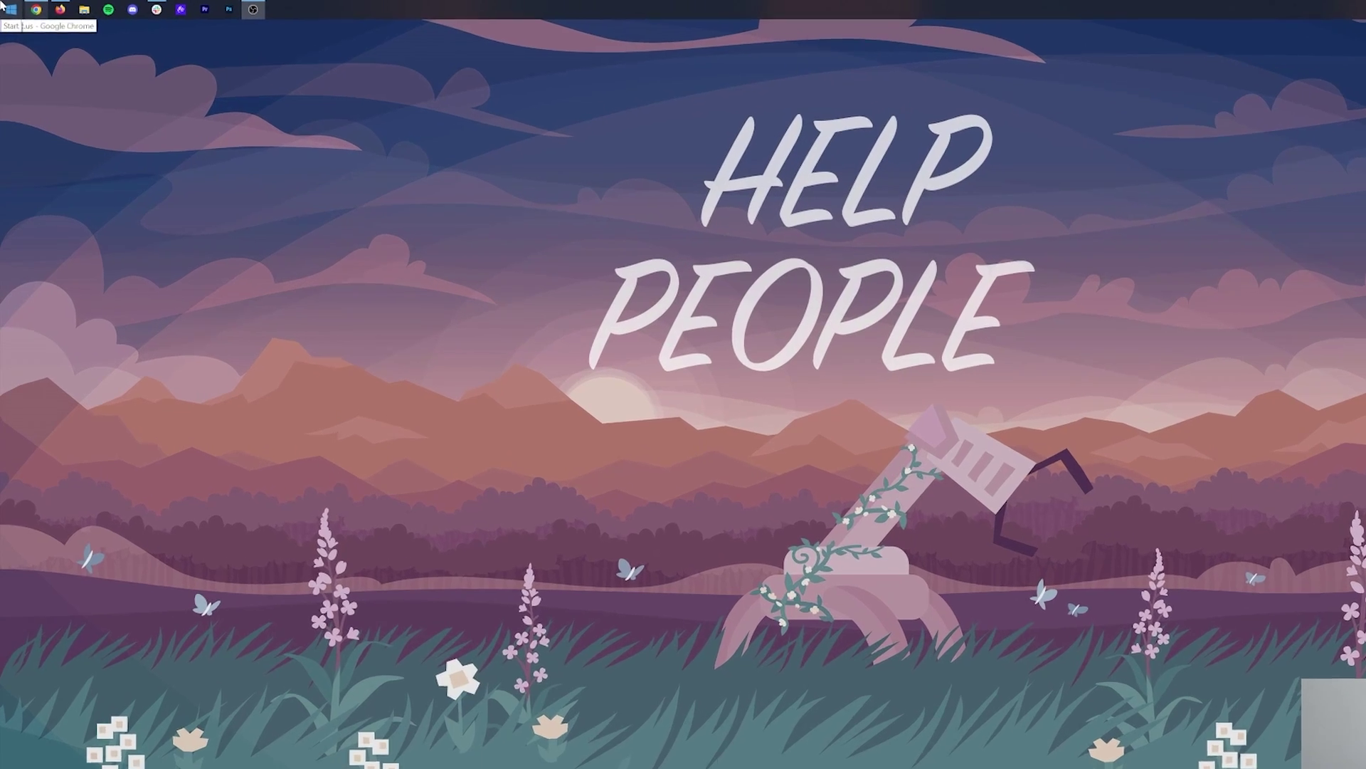
# - Open File Explorer and drag the Forge installer jar from Downloads to the desktop
pyautogui.click(4, 7)
pyautogui.write('d')
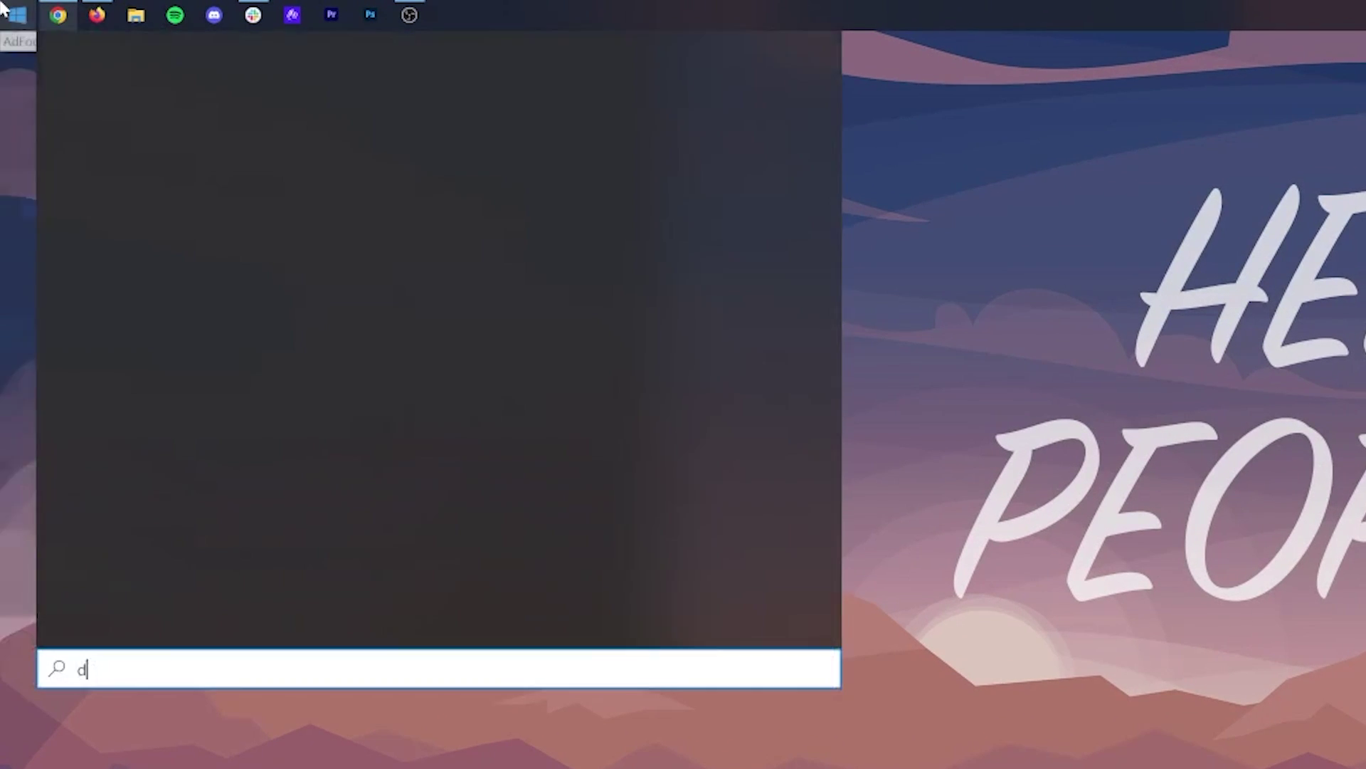
pyautogui.write('own')
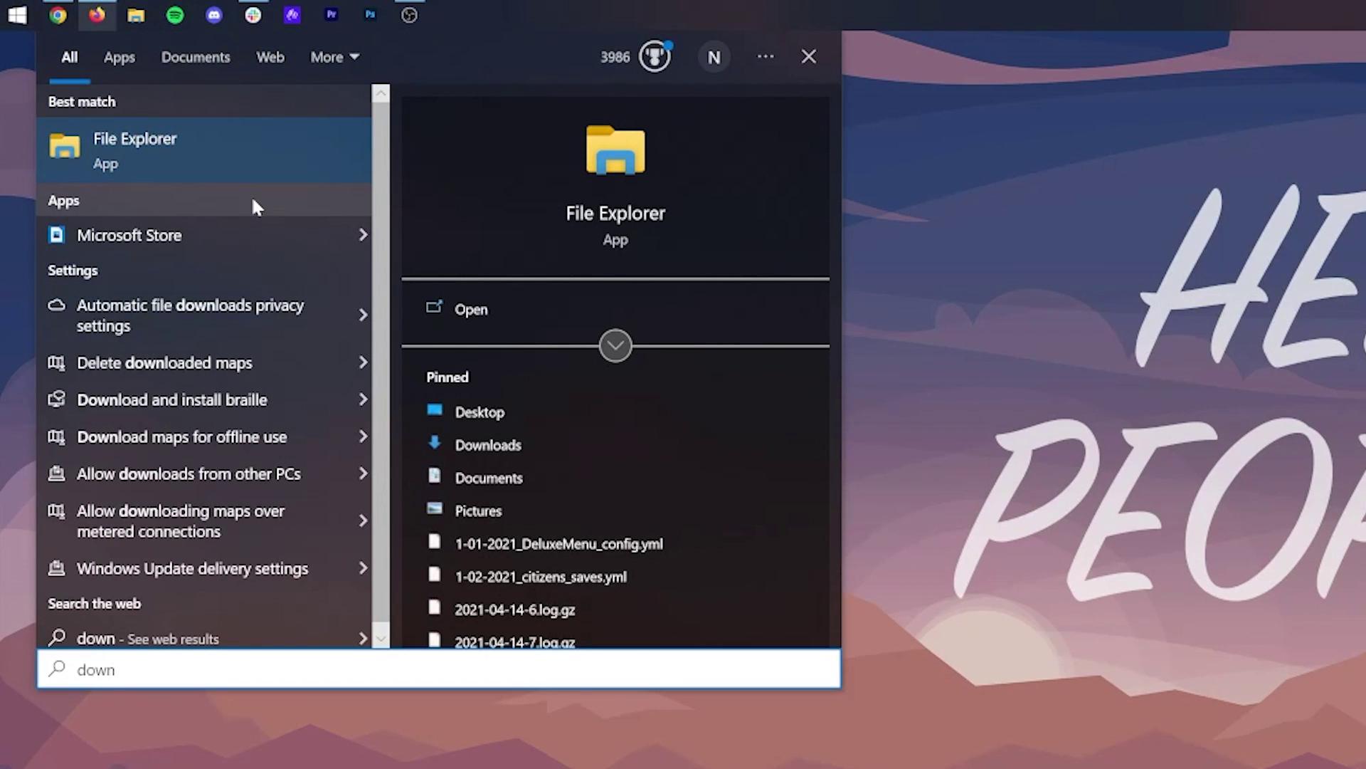
pyautogui.click(212, 157)
pyautogui.scroll(-2, 260, 533)
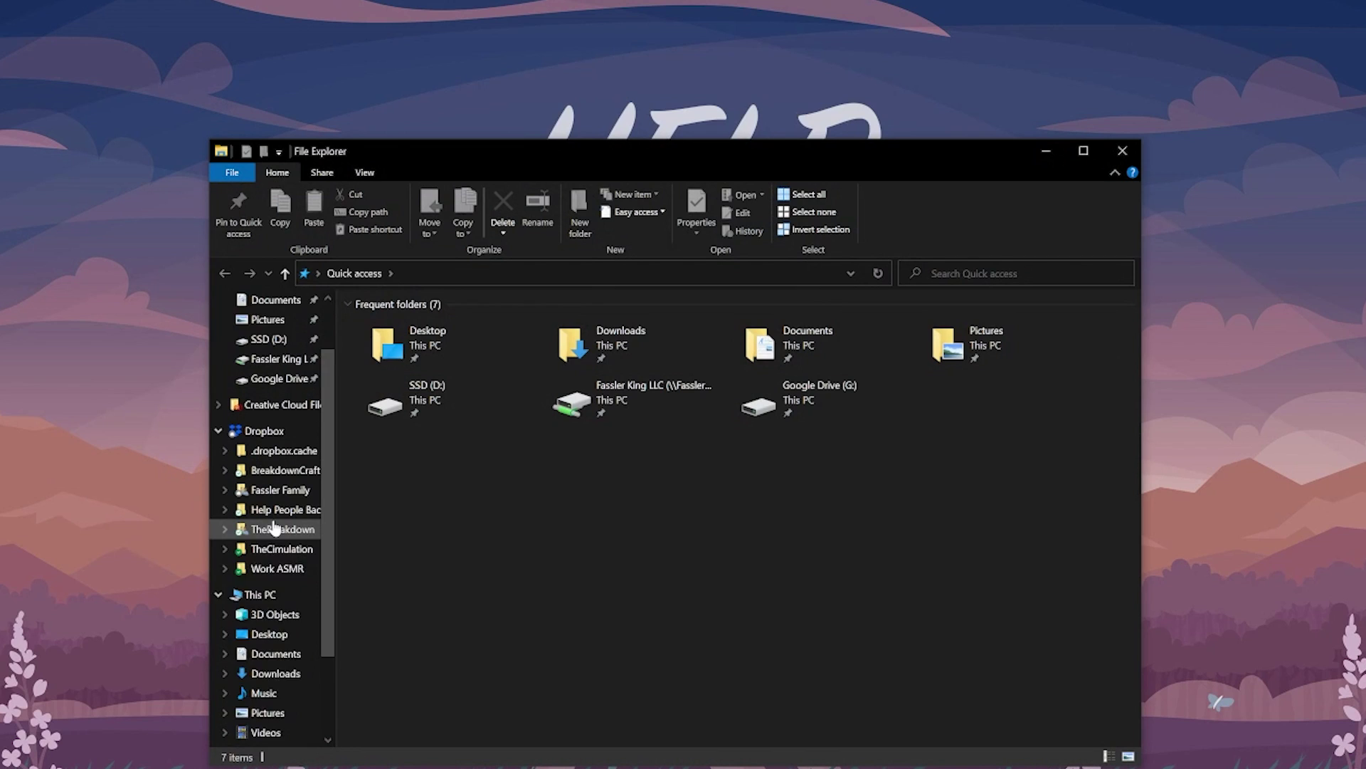
pyautogui.click(249, 556)
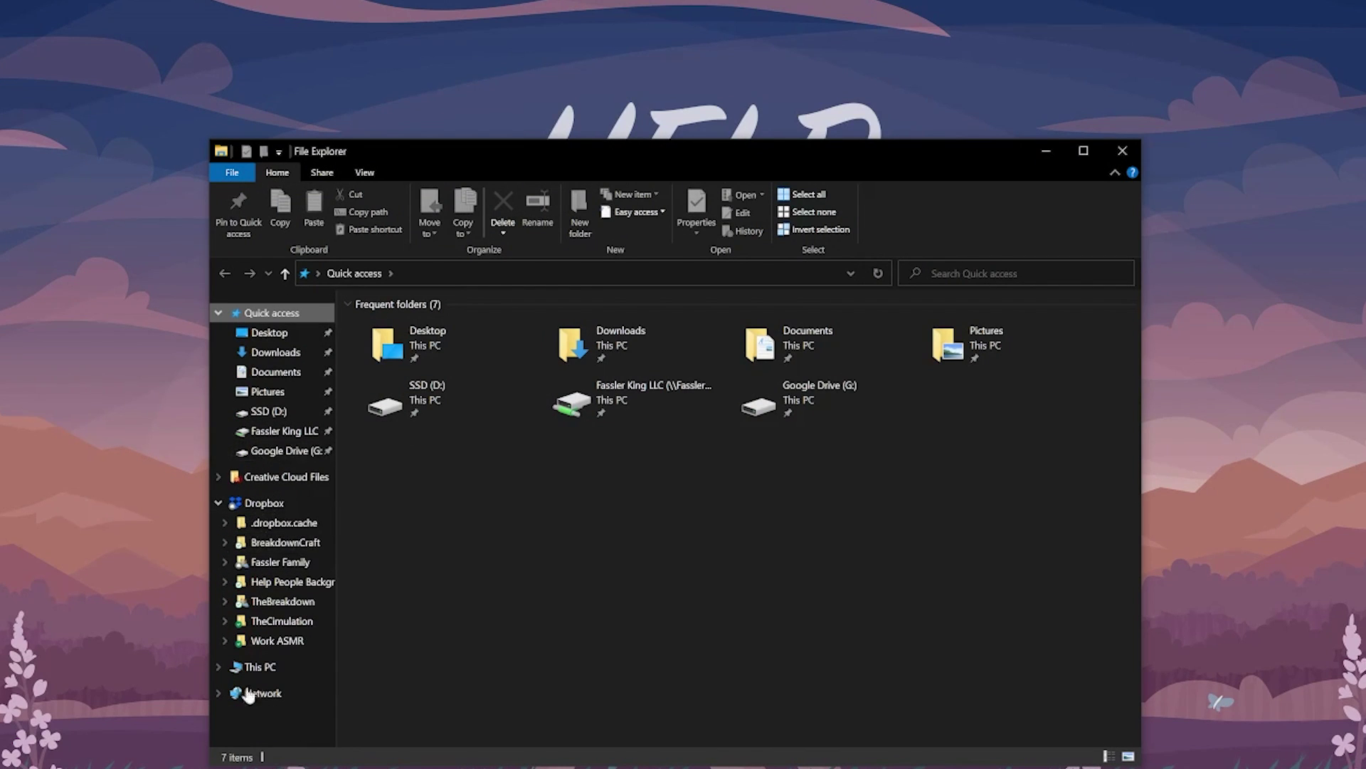
pyautogui.click(213, 666)
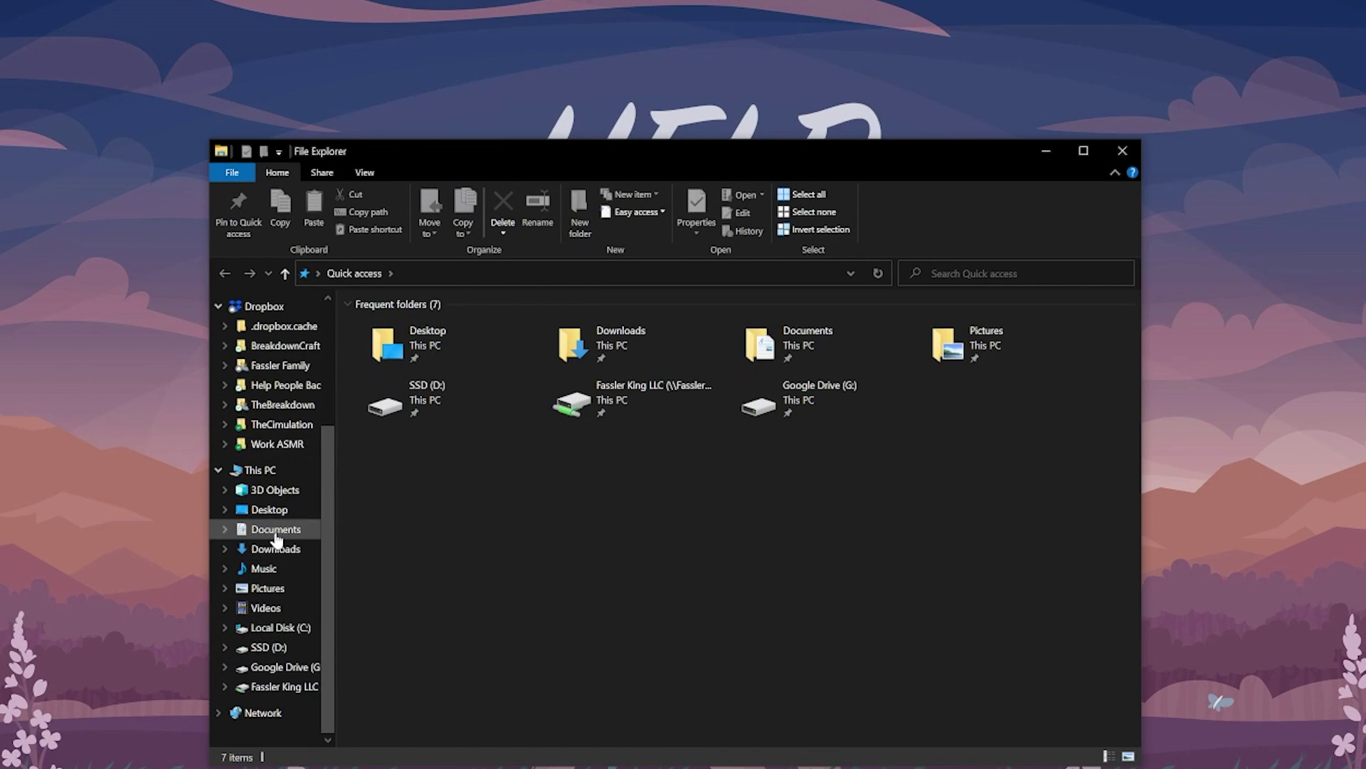
pyautogui.click(276, 555)
pyautogui.moveTo(375, 354); pyautogui.dragTo(471, 105)
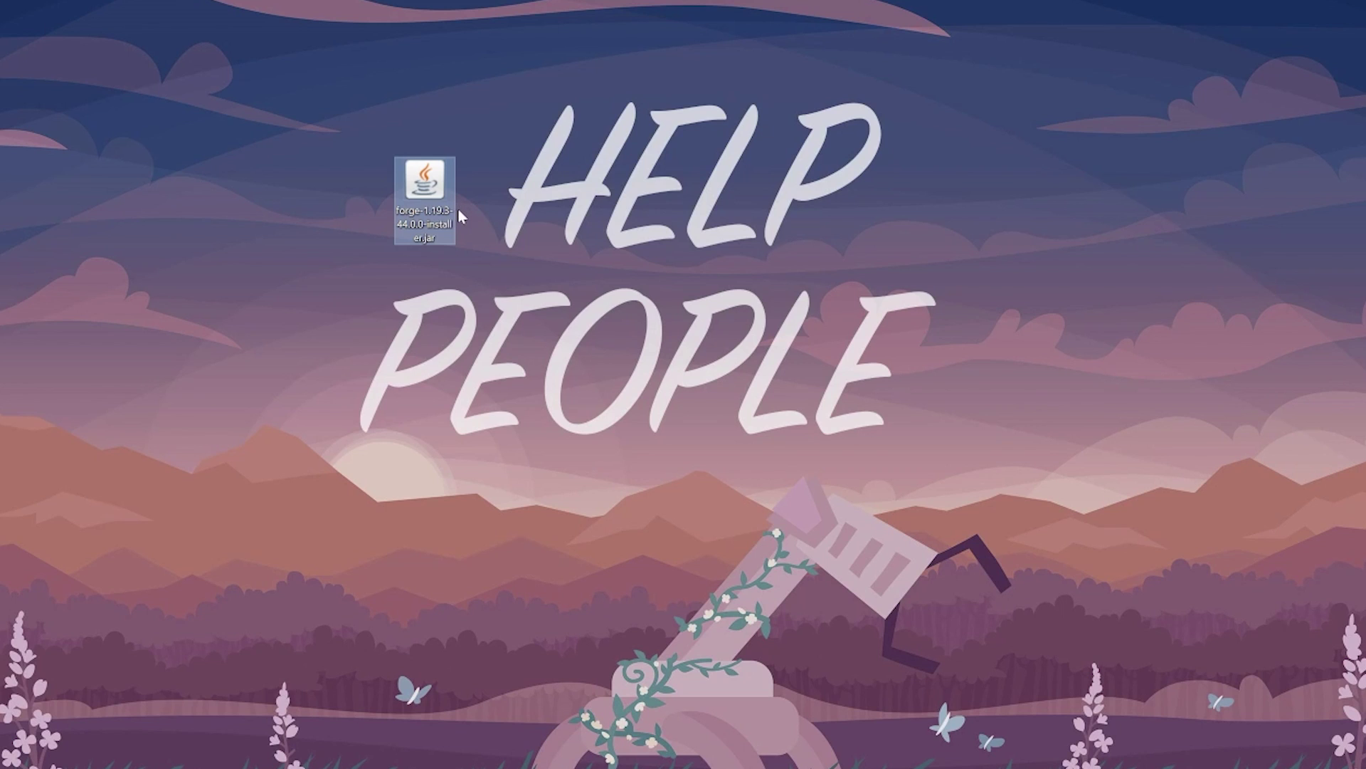
# - Open the forge-1.19.3-44.0.0 installer jar with Java(TM) Platform SE binary
pyautogui.rightClick(424, 186)
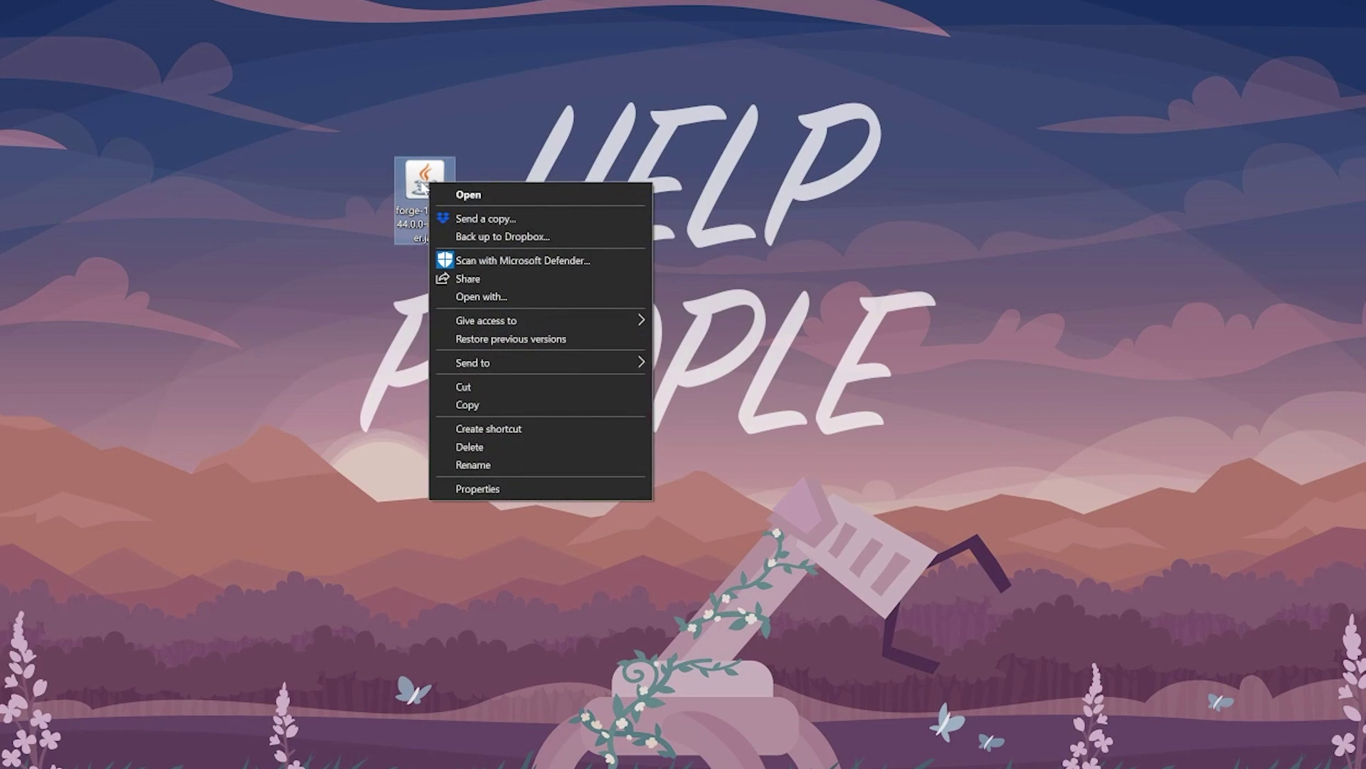
pyautogui.click(481, 296)
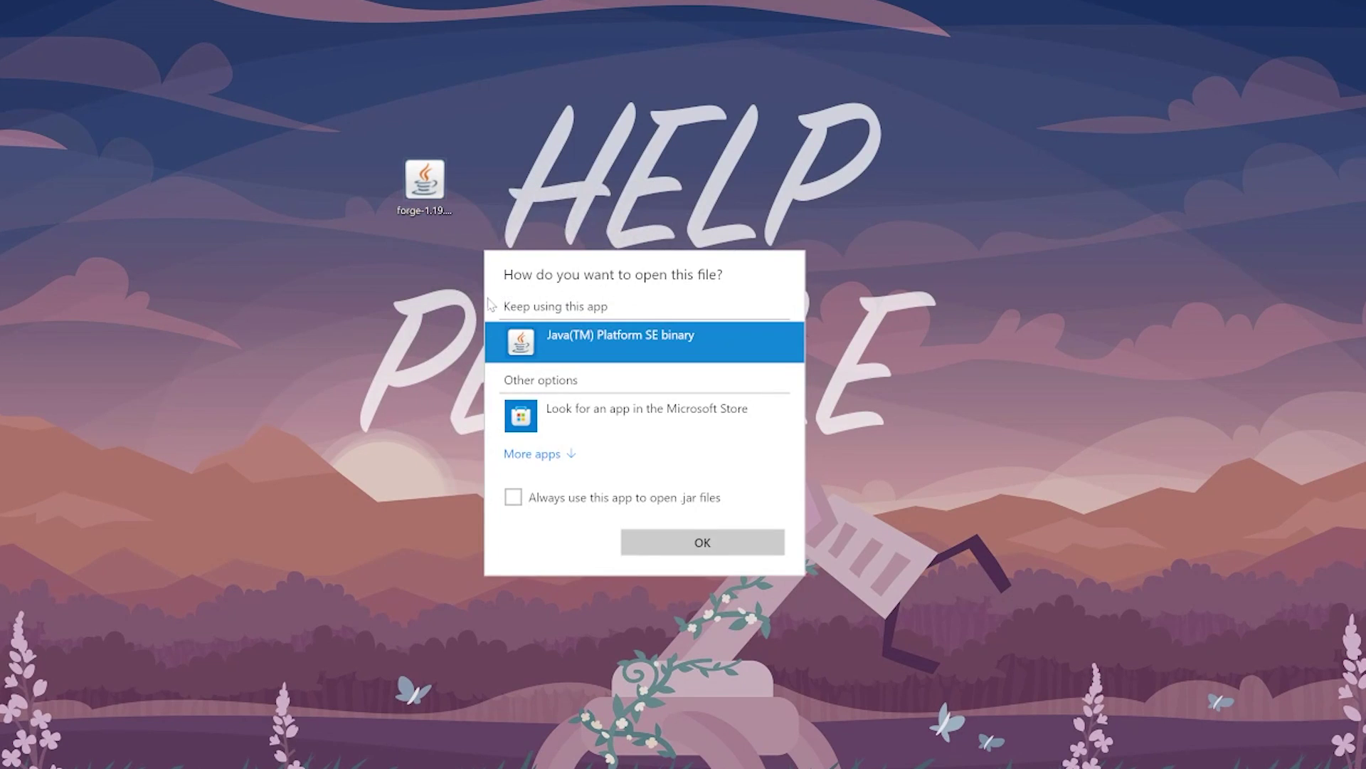
pyautogui.click(680, 619)
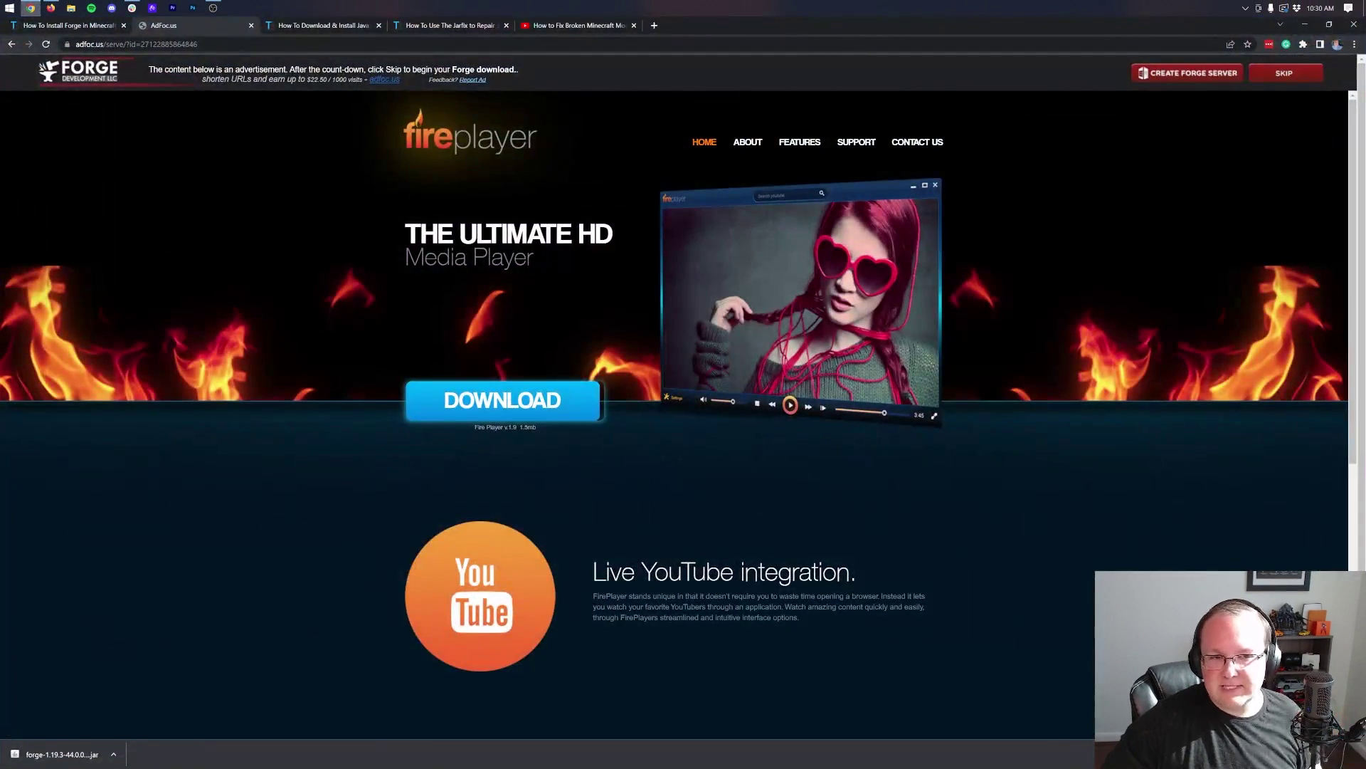
# - Read through the Java install guide, then settle on the Jarfix repair article tab
pyautogui.click(341, 26)
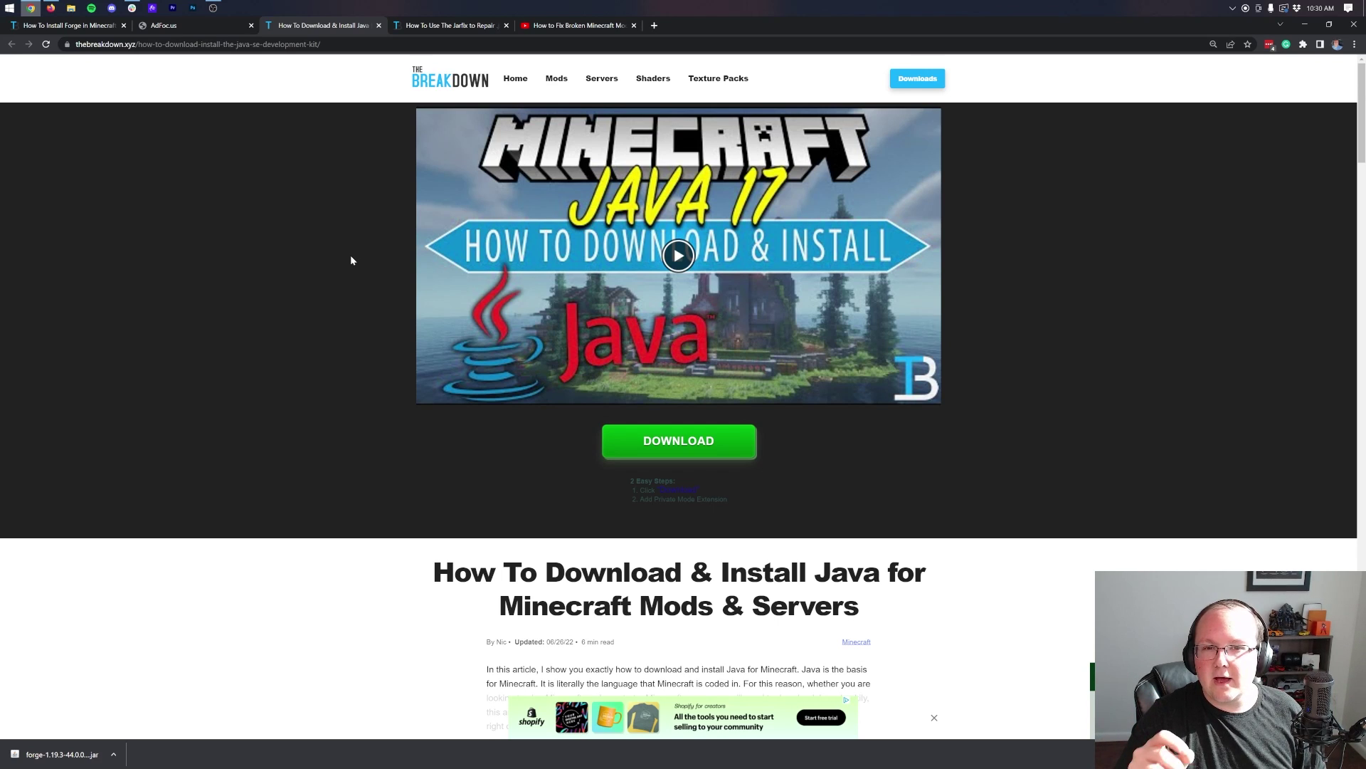
pyautogui.scroll(-5, 350, 260)
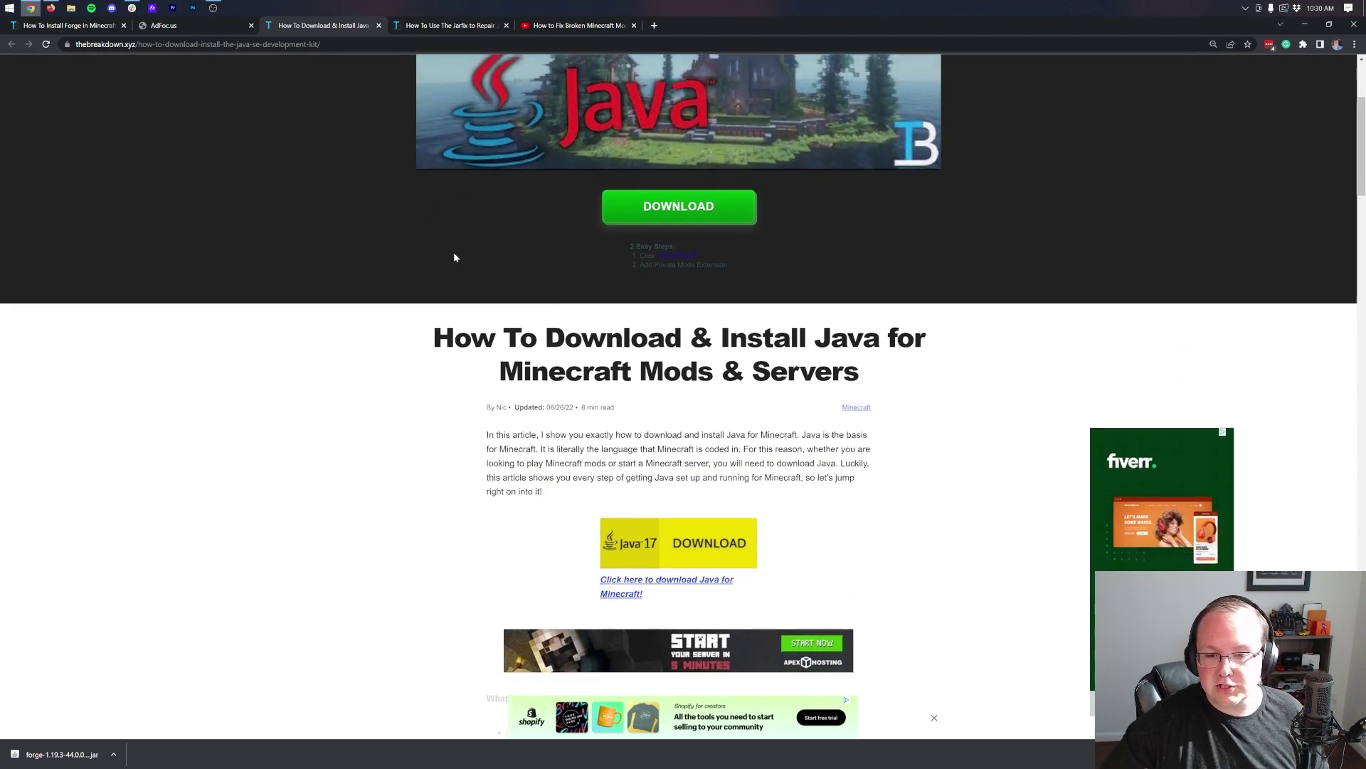
pyautogui.scroll(-5, 656, 232)
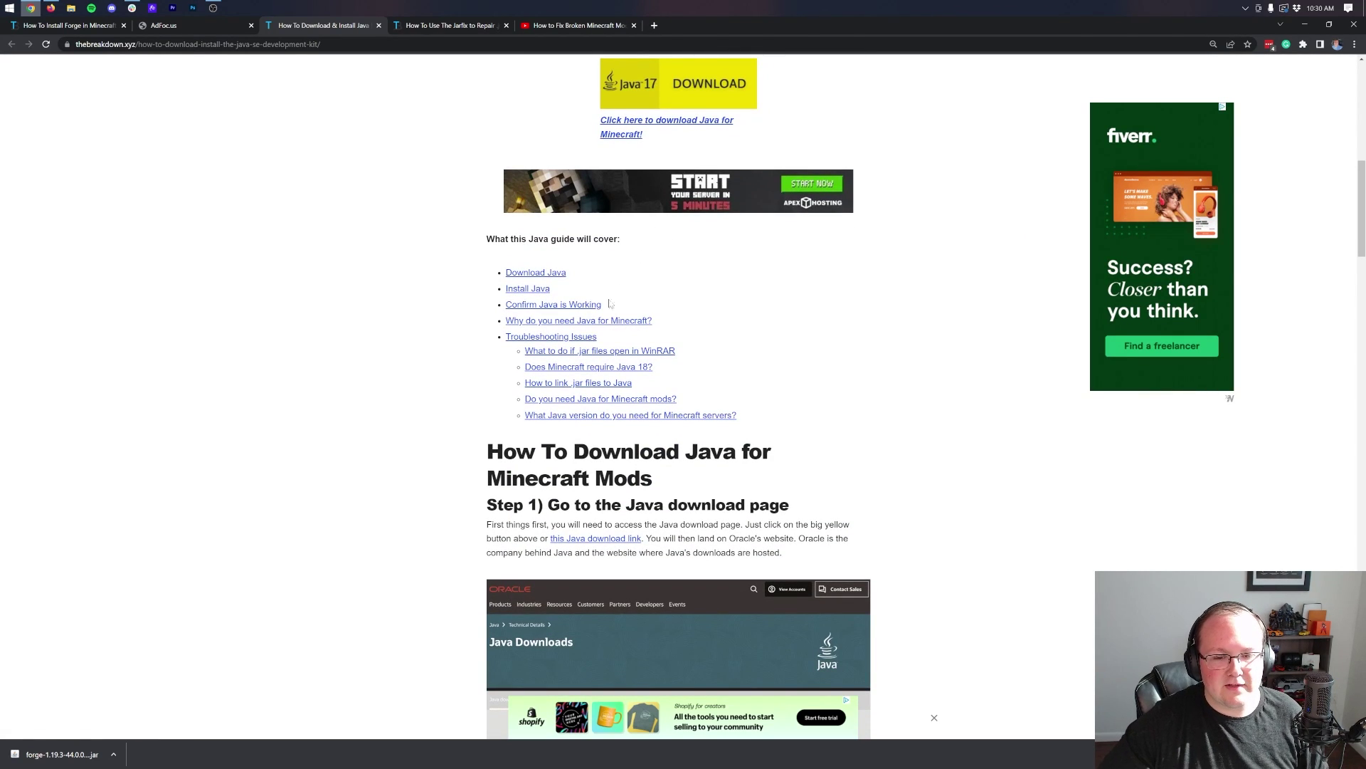
pyautogui.scroll(7, 627, 296)
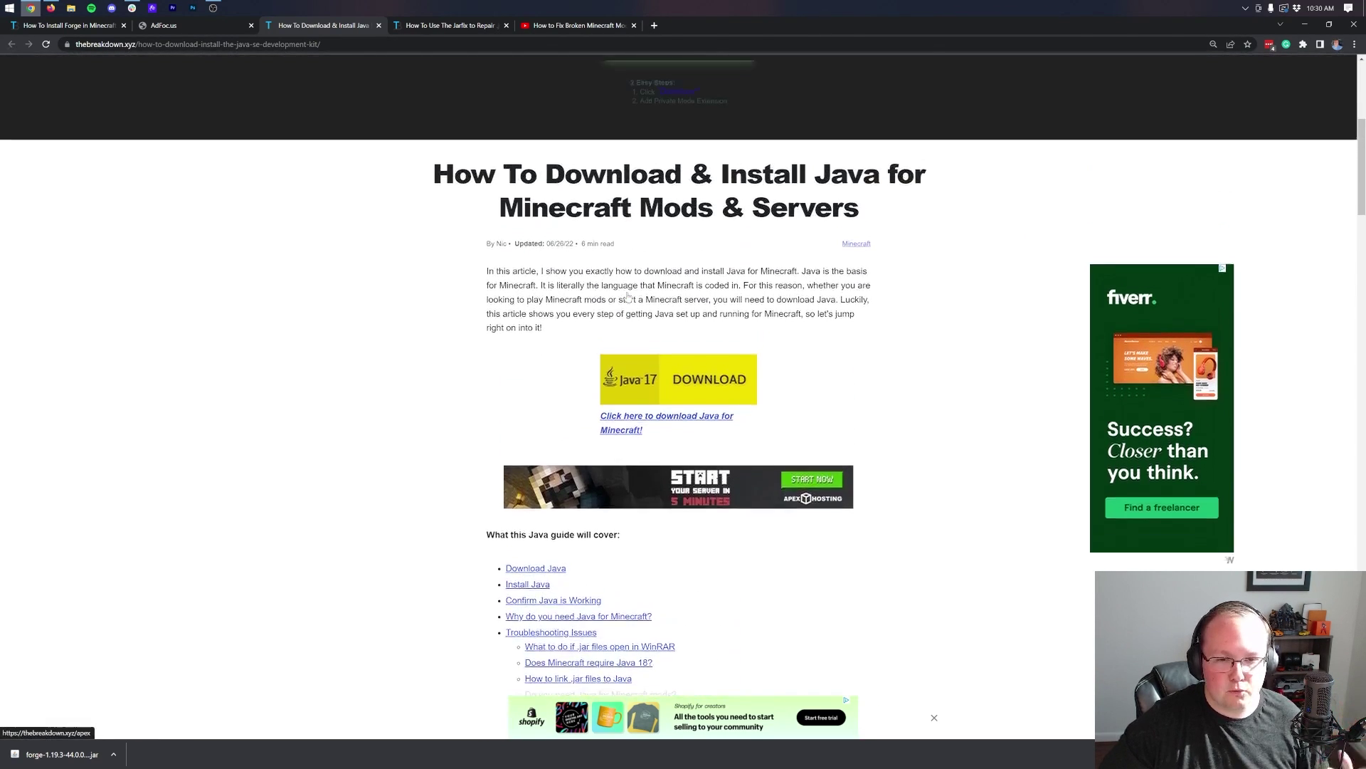
pyautogui.scroll(3, 628, 296)
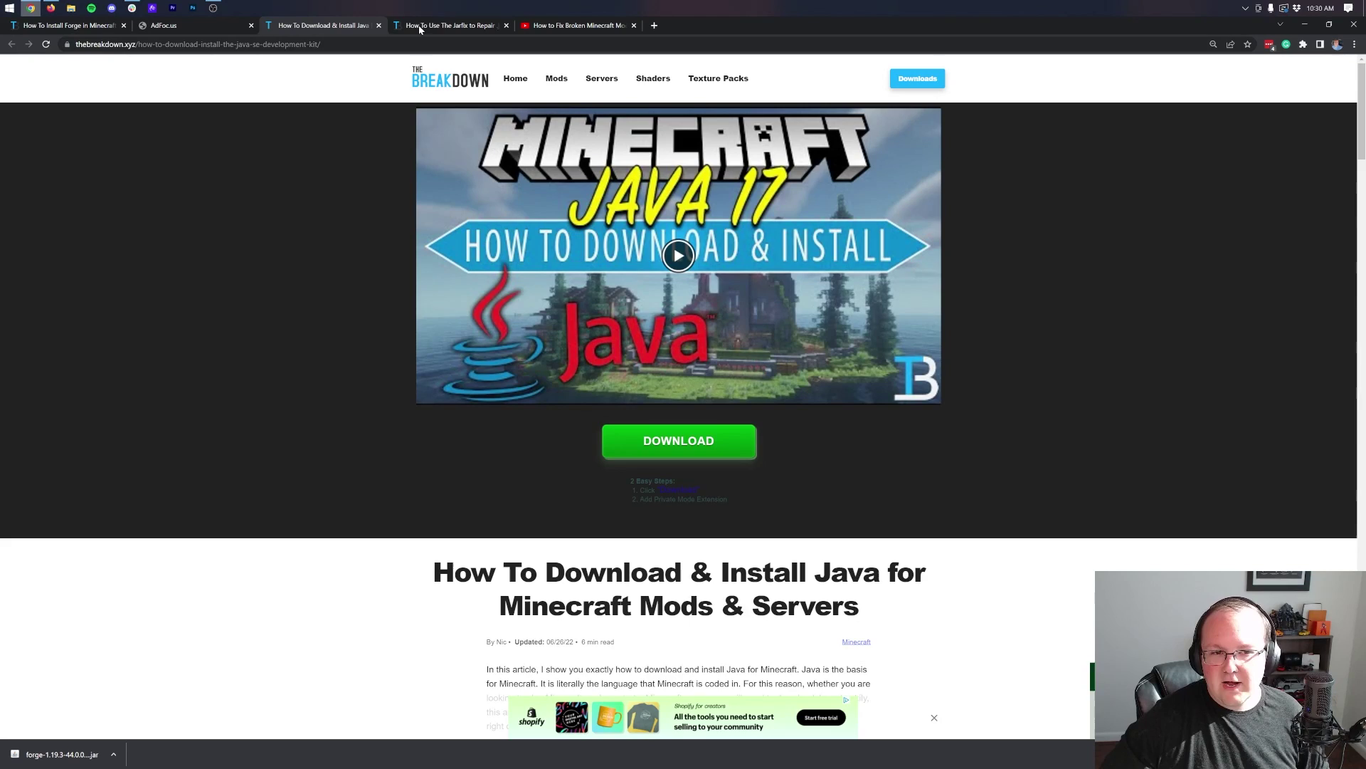
pyautogui.click(447, 25)
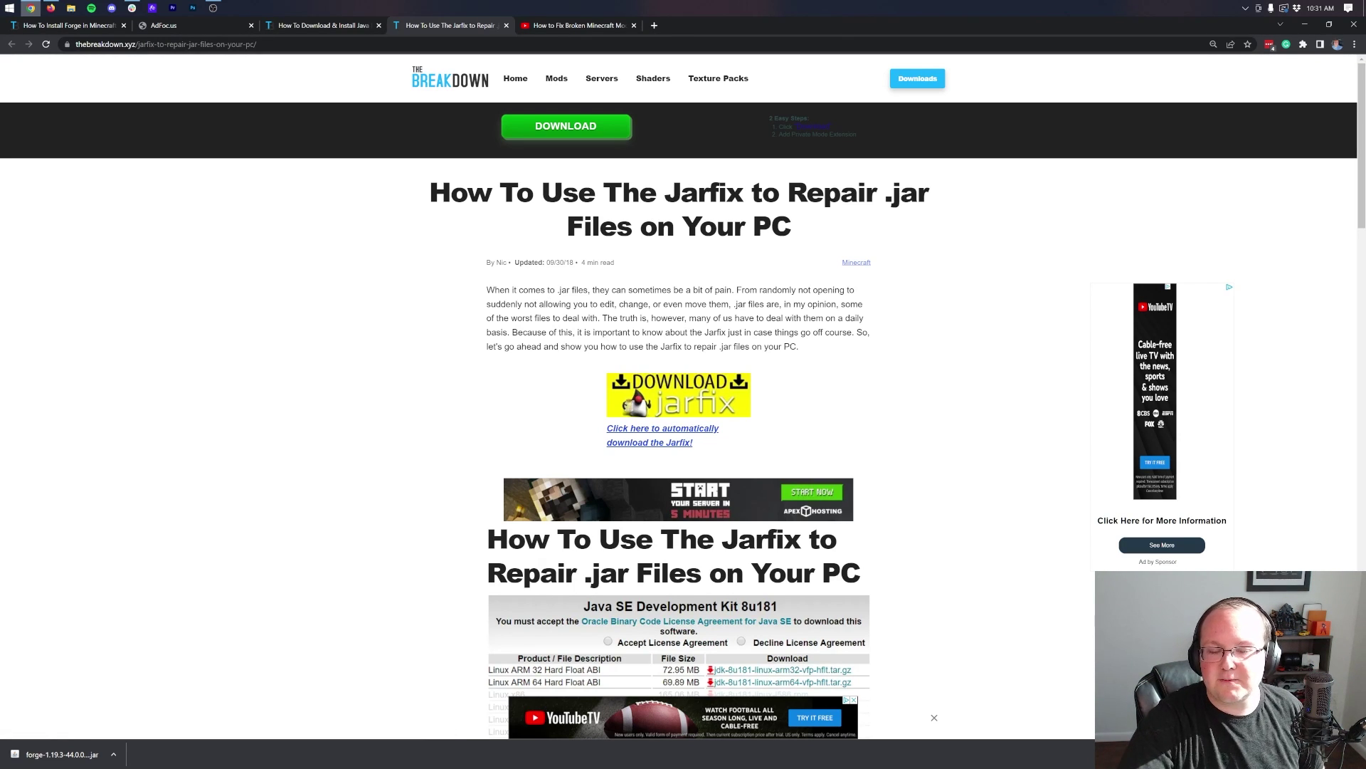
pyautogui.click(377, 31)
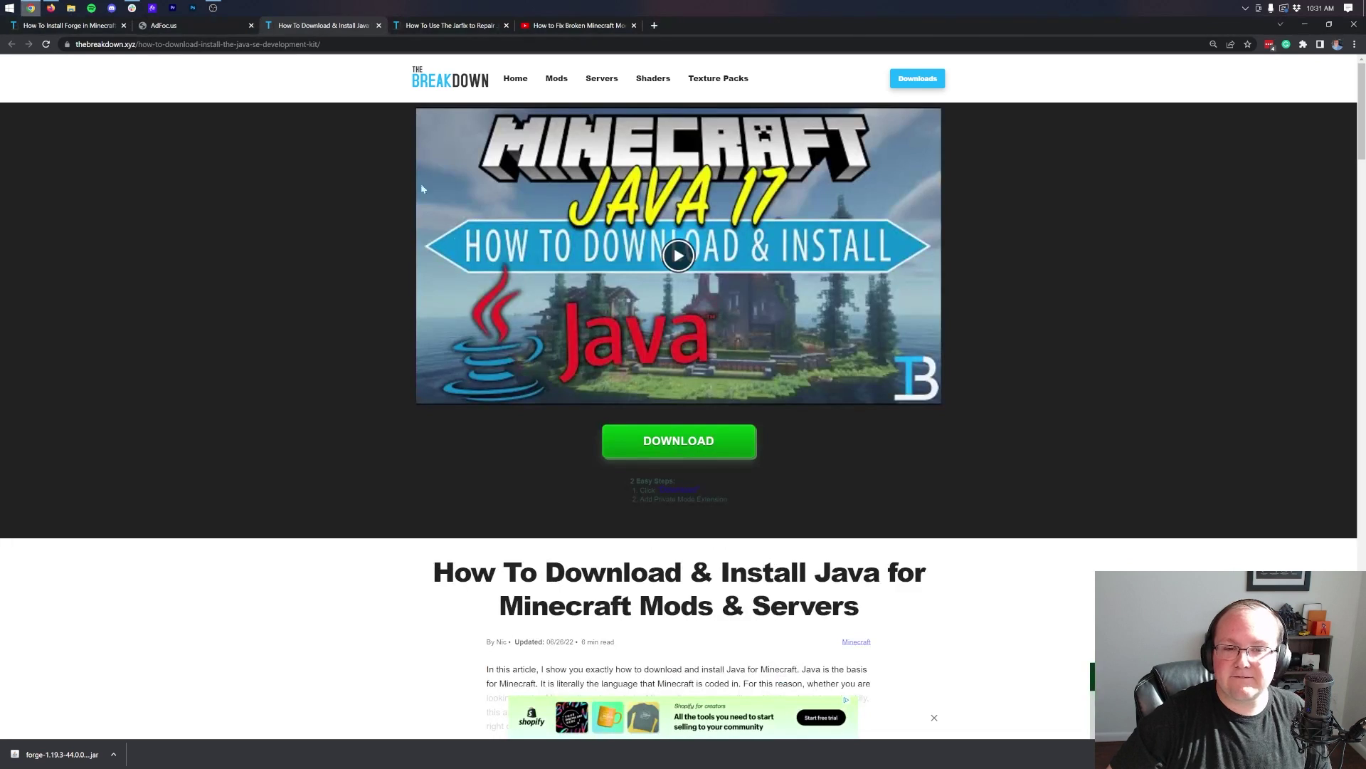
pyautogui.click(429, 34)
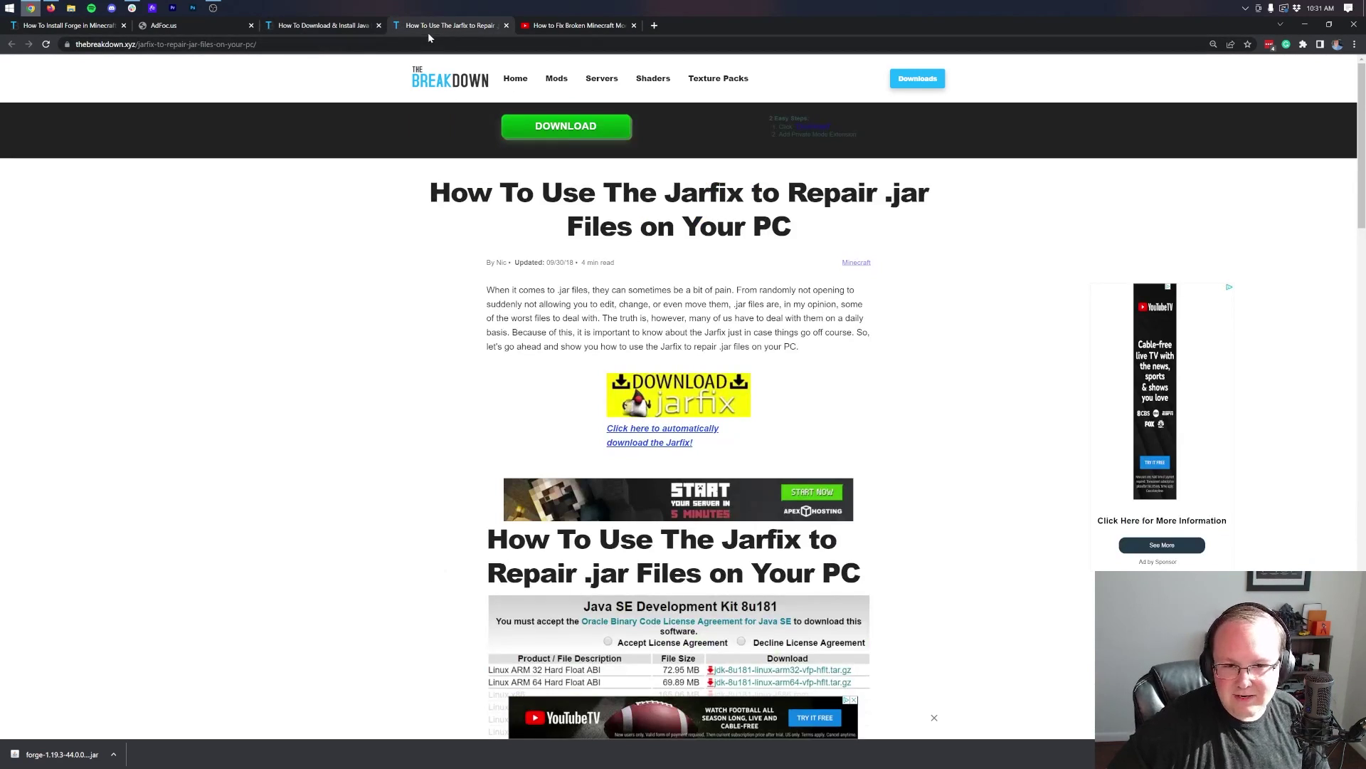
# - Read Apex Hosting's feature claims, highlighting the 24/7 support and DDoS protection lines
pyautogui.click(1304, 25)
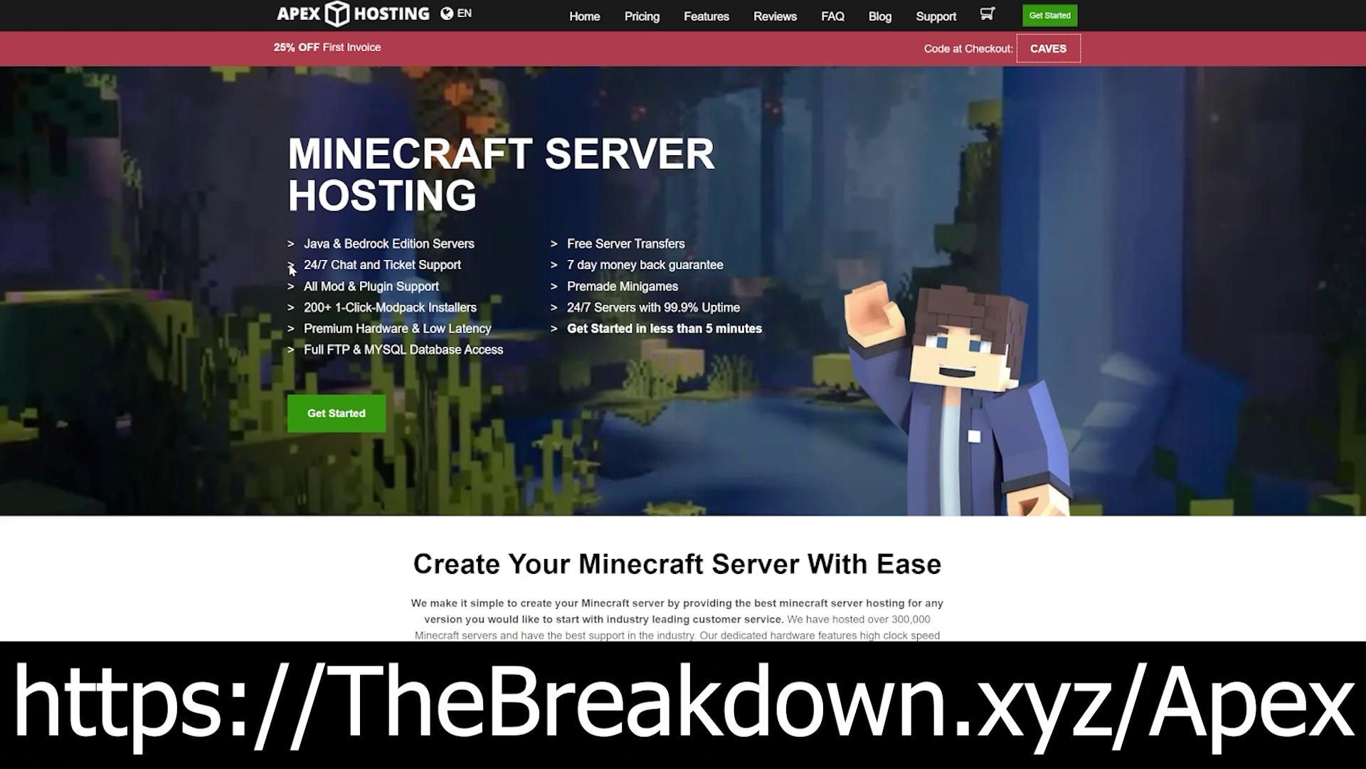
pyautogui.moveTo(303, 269); pyautogui.dragTo(491, 329)
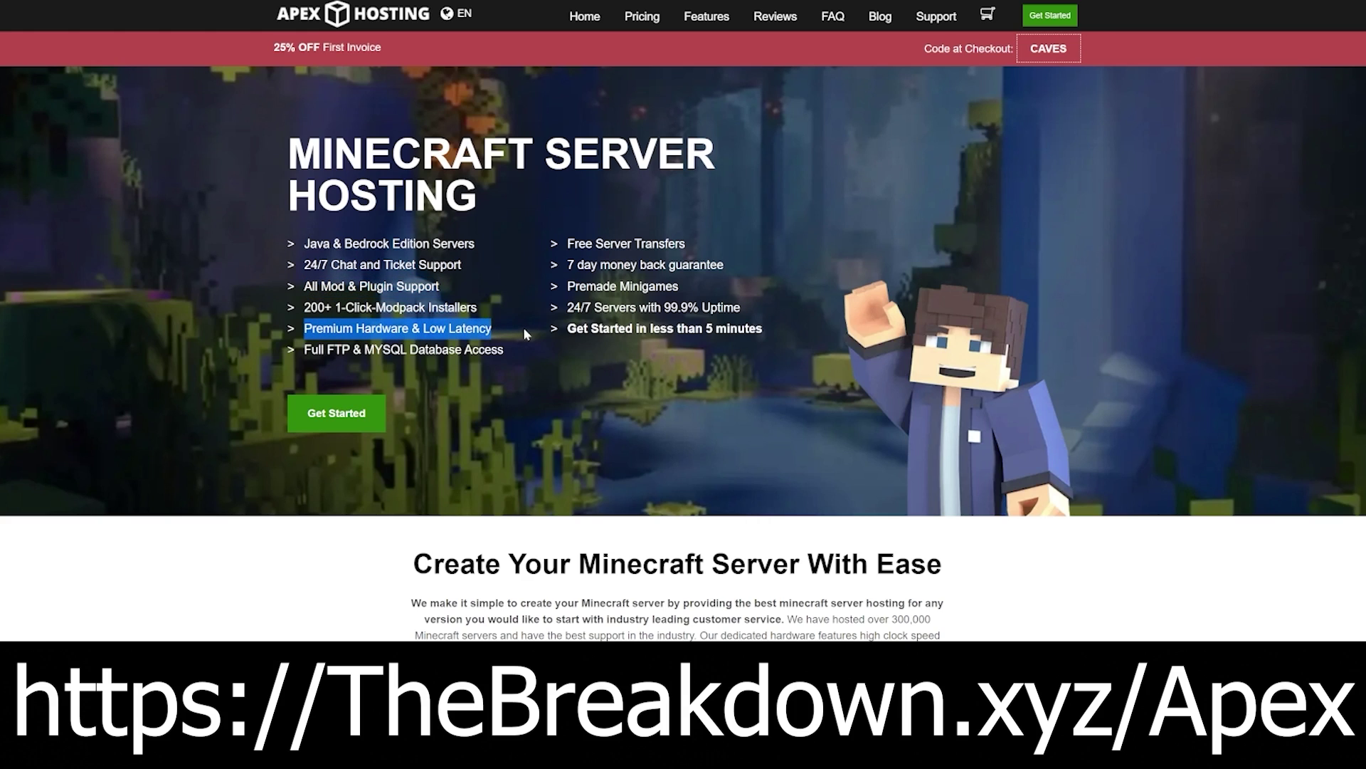
pyautogui.moveTo(567, 329); pyautogui.dragTo(756, 329)
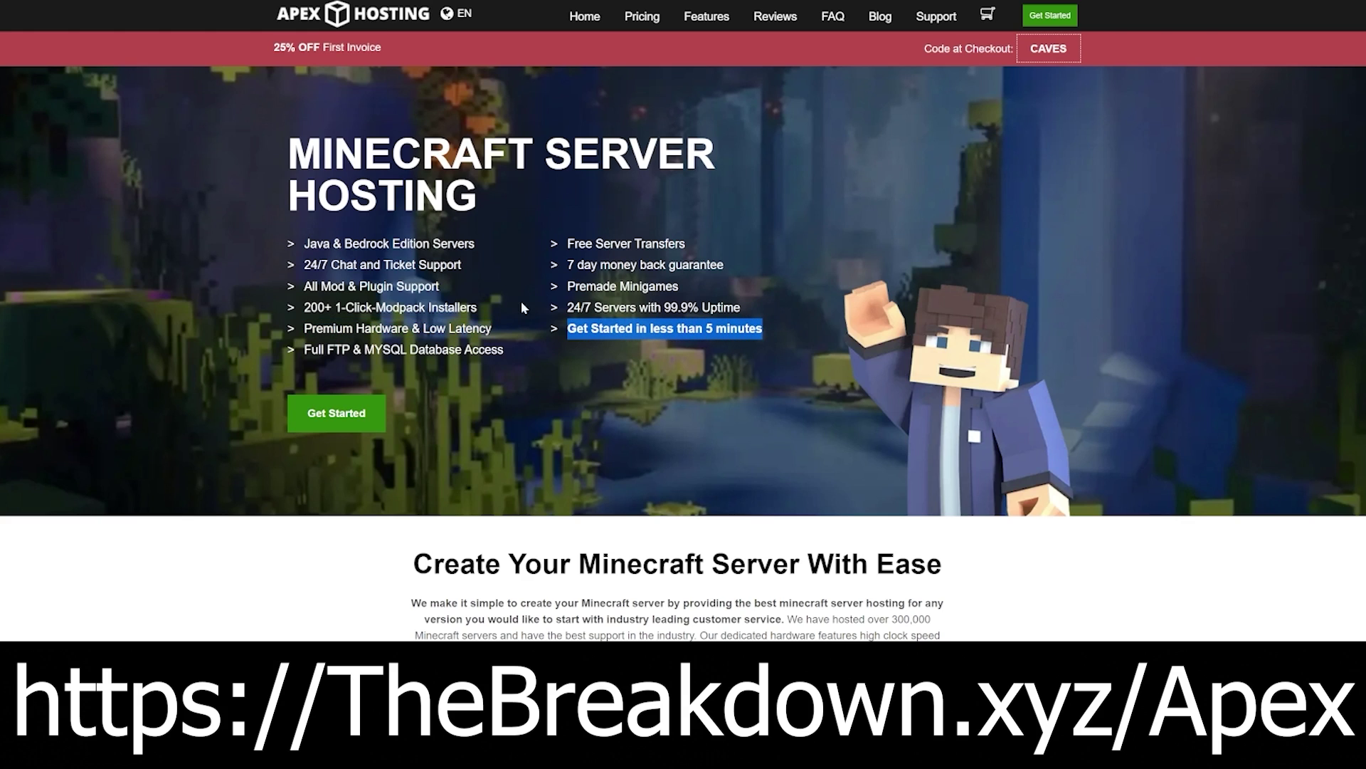
pyautogui.scroll(-6, 522, 303)
pyautogui.moveTo(492, 311); pyautogui.dragTo(525, 328)
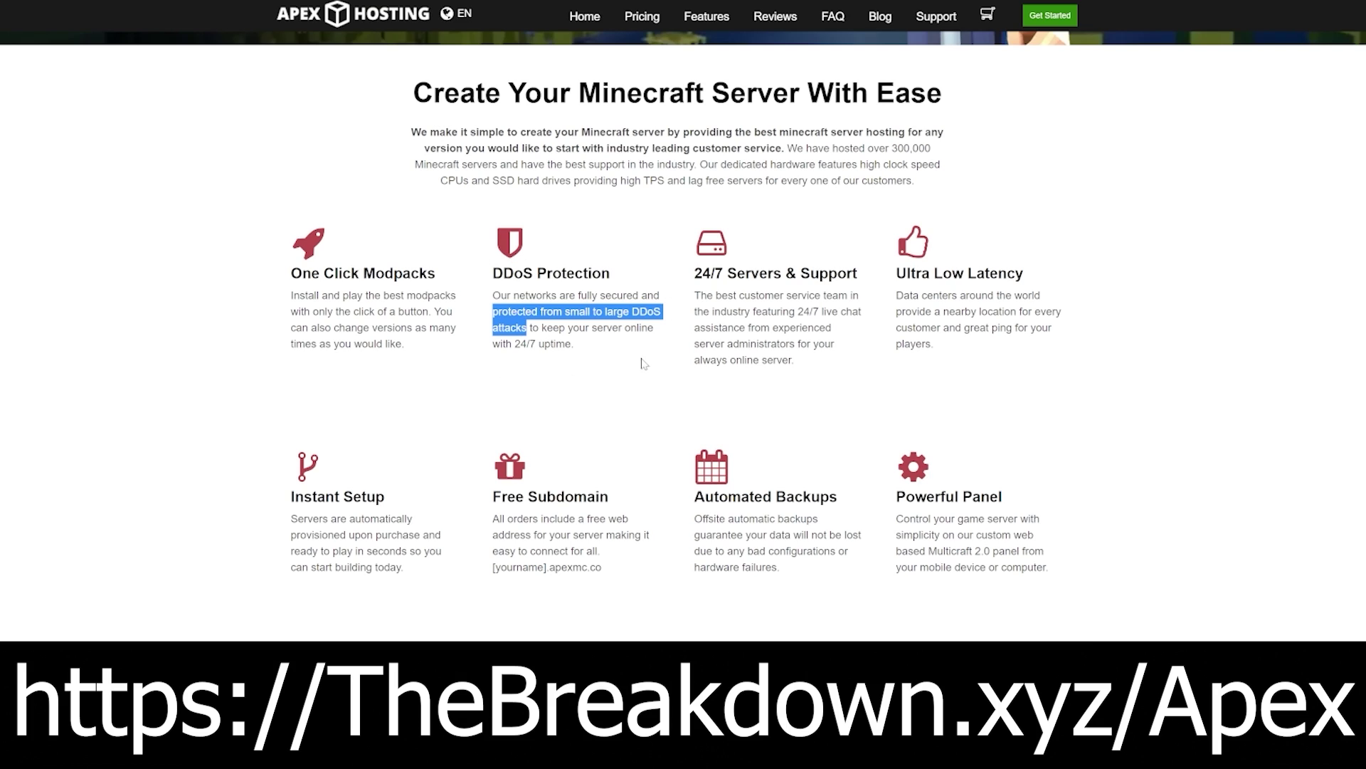
pyautogui.click(808, 414)
pyautogui.moveTo(798, 311); pyautogui.dragTo(740, 331)
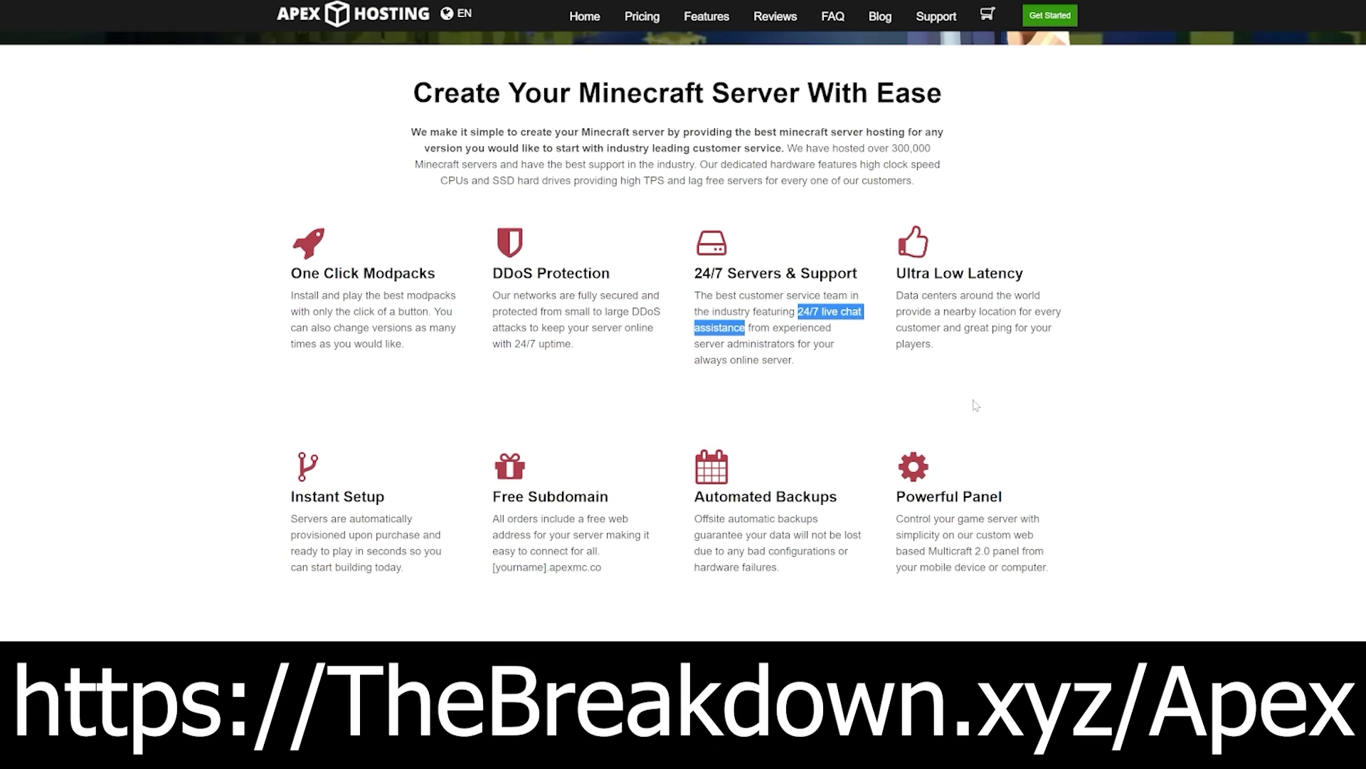
pyautogui.click(823, 407)
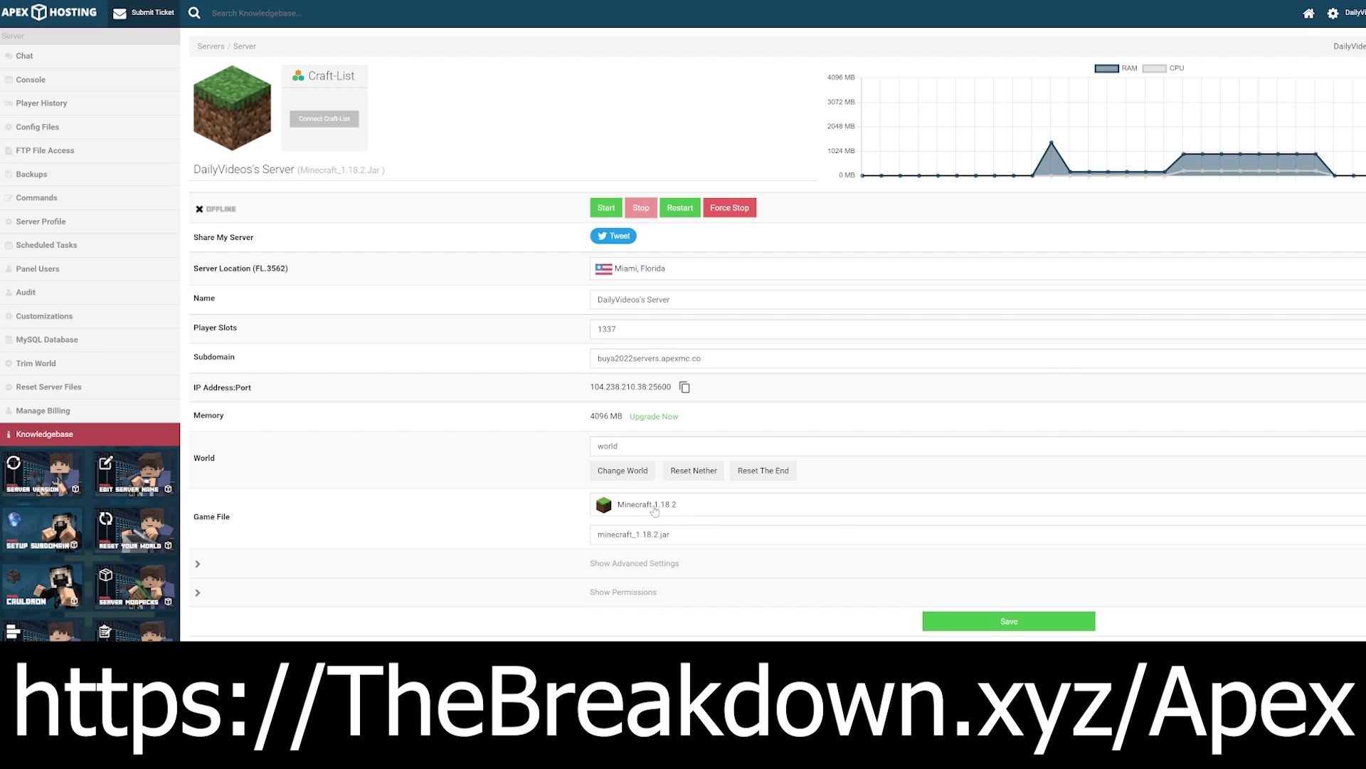
# - Set the game file to Minecraft 1.19 [Latest], keep the existing world, and restart
pyautogui.click(660, 508)
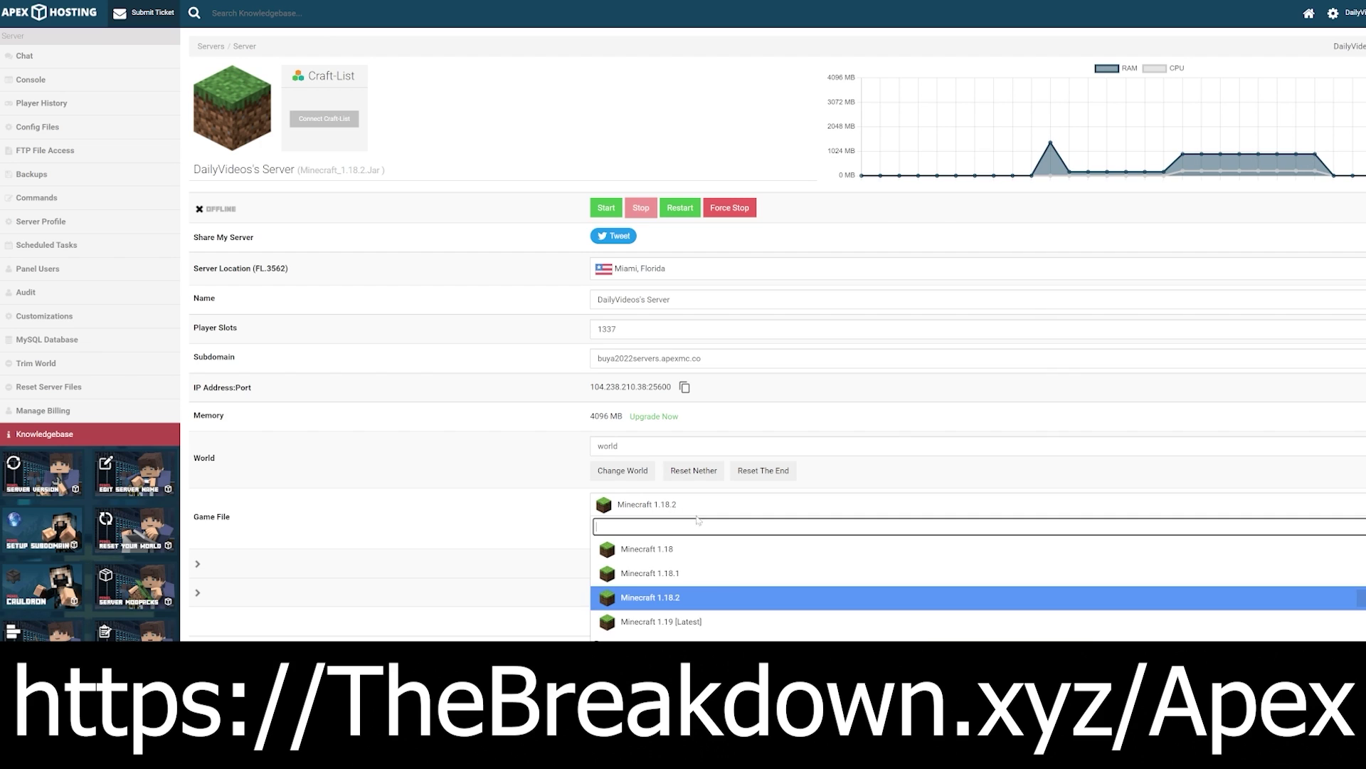
pyautogui.click(670, 622)
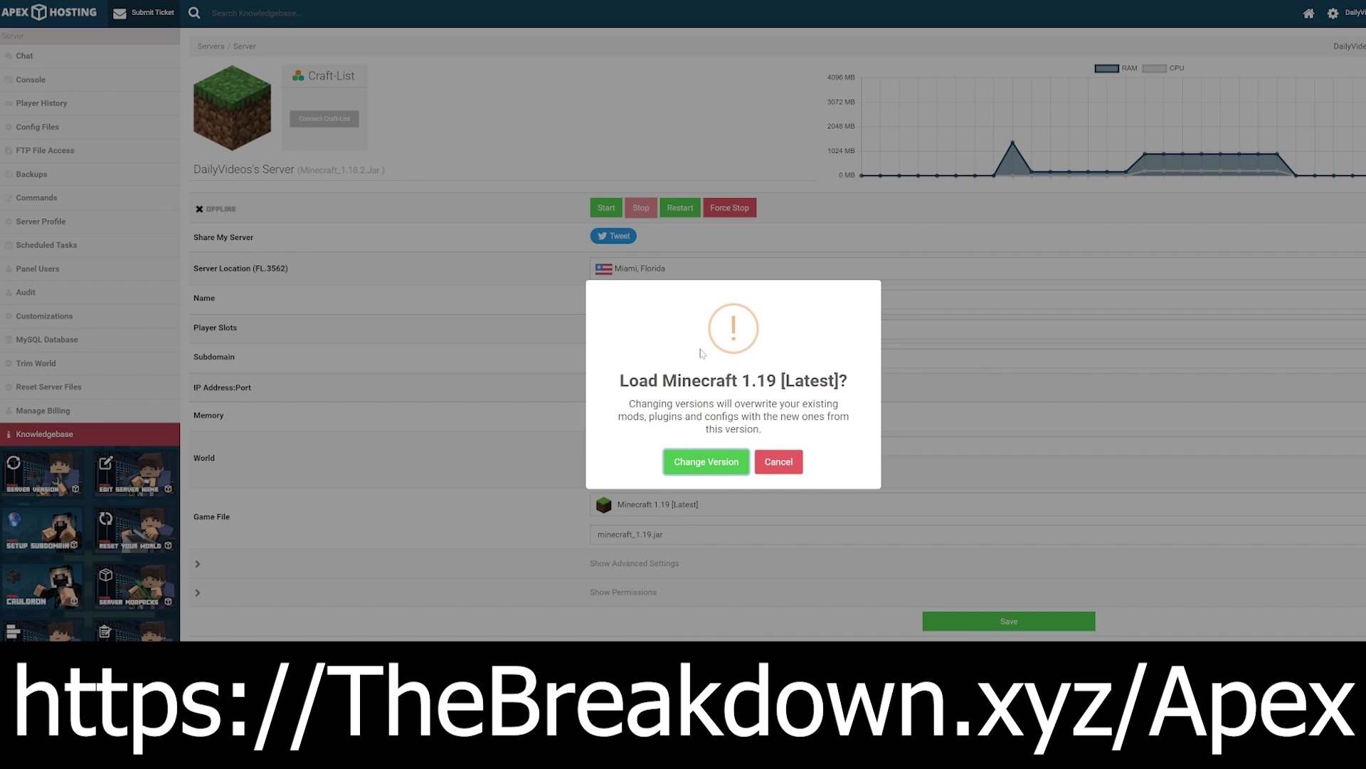
pyautogui.moveTo(662, 380); pyautogui.dragTo(768, 380)
pyautogui.click(769, 380)
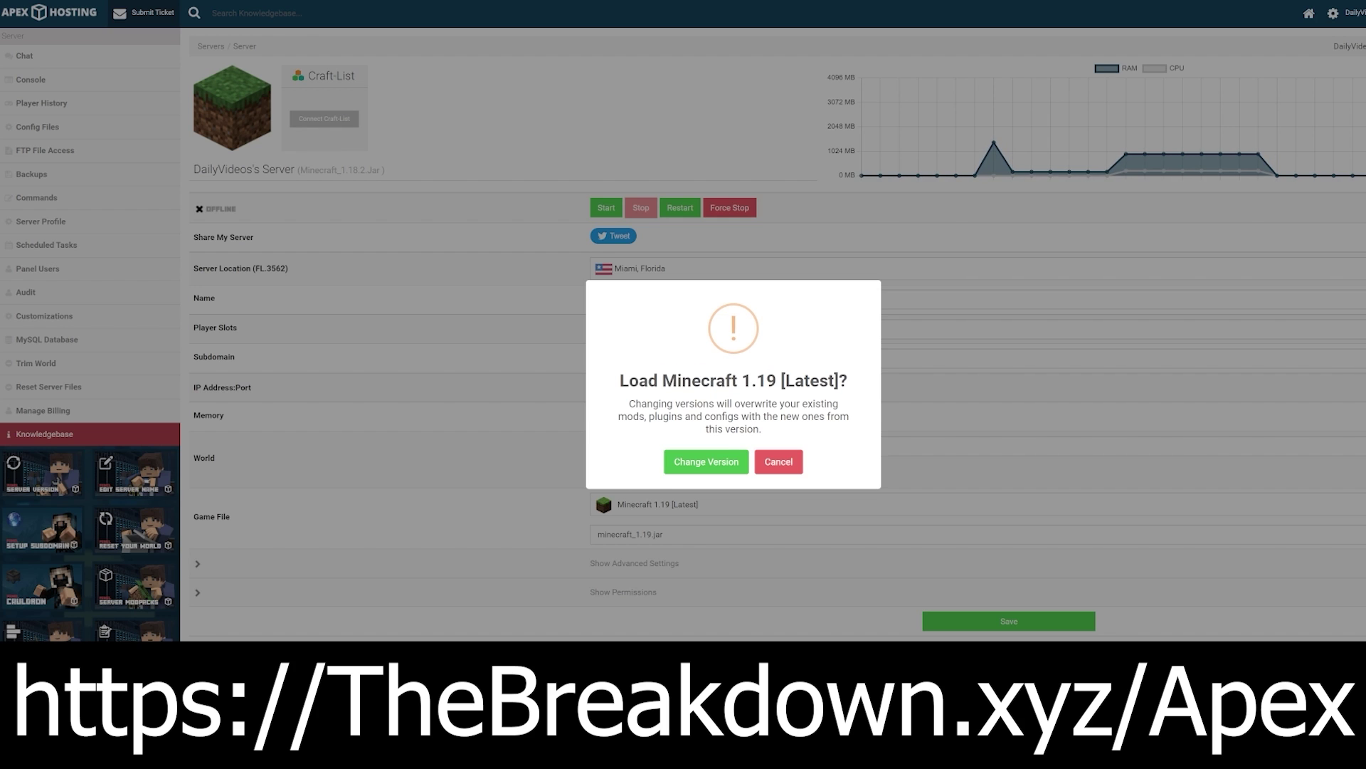
pyautogui.click(717, 460)
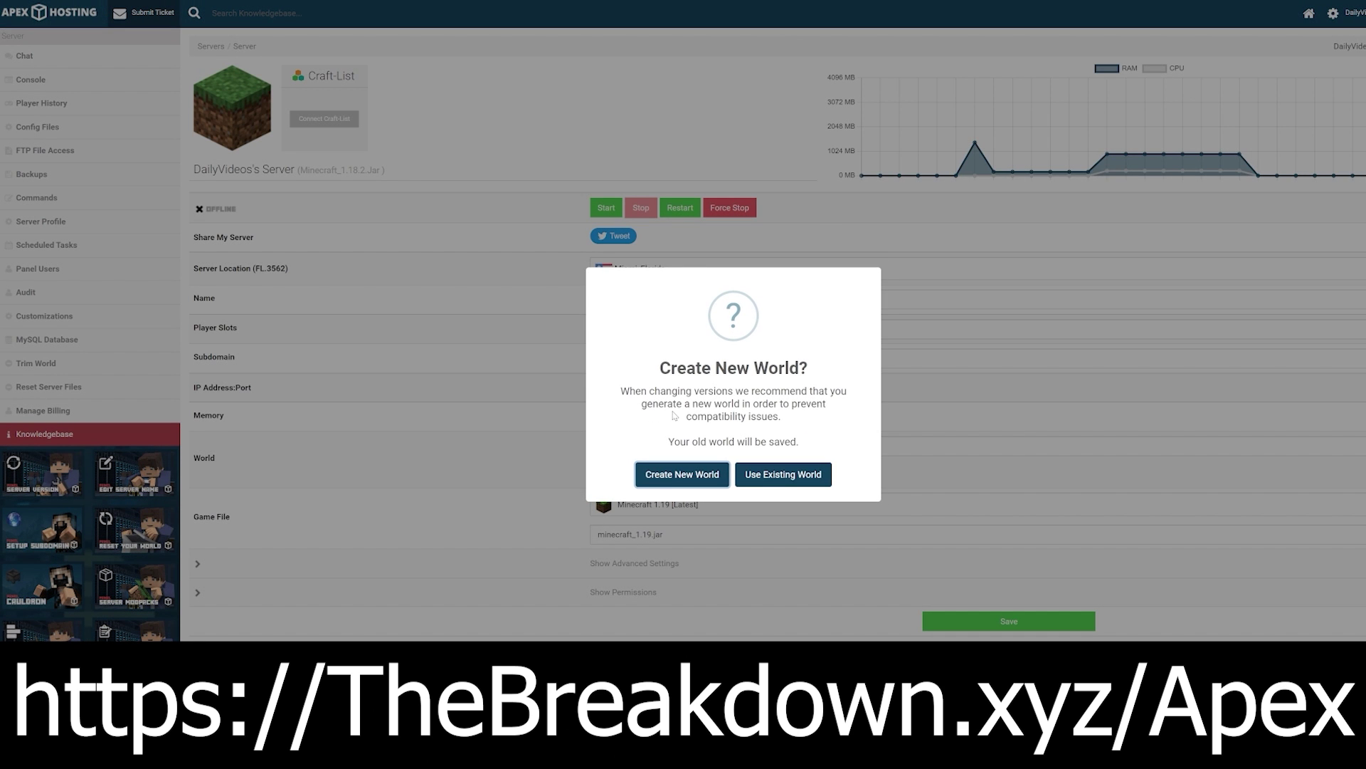
pyautogui.click(779, 473)
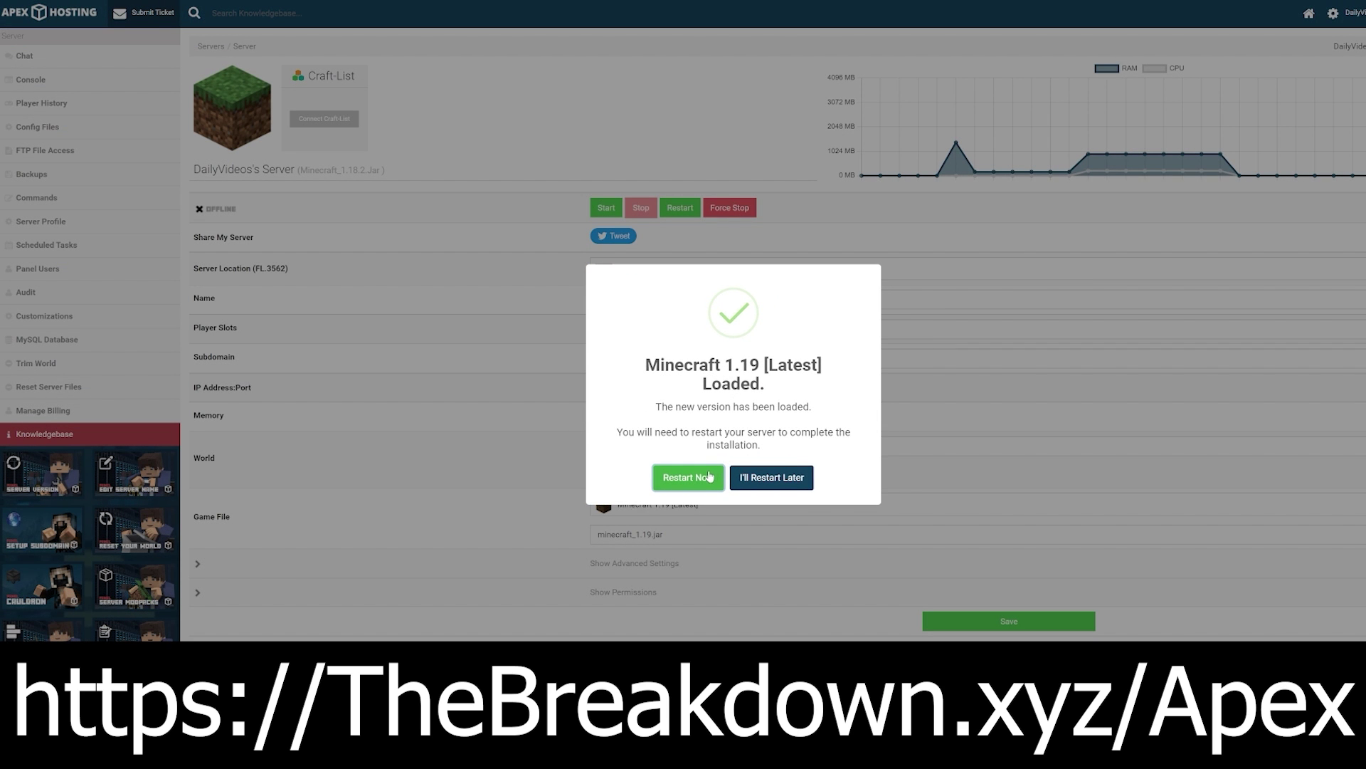
pyautogui.click(694, 476)
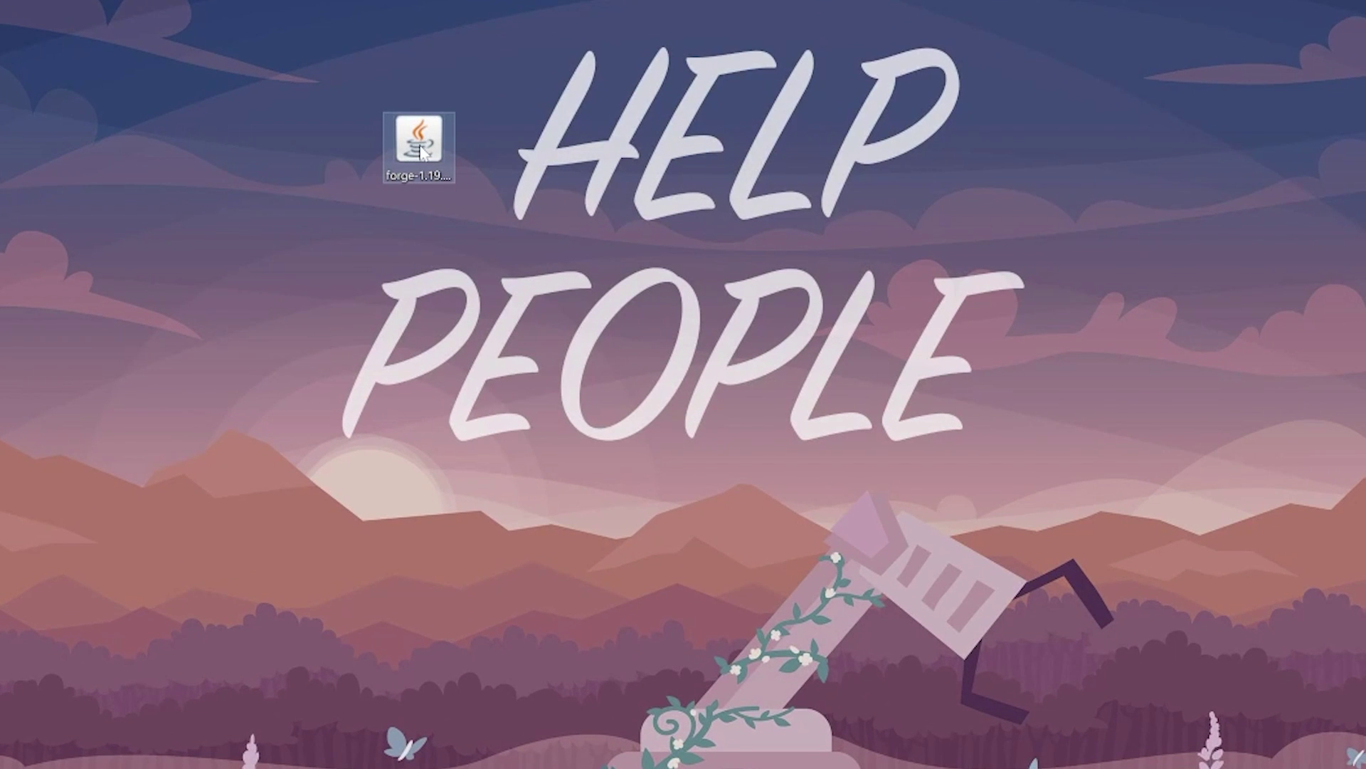
# - Run the Forge jar with Java and install the 1.19.3-forge-44.0.0 client profile
pyautogui.rightClick(497, 149)
pyautogui.click(480, 177)
pyautogui.rightClick(408, 125)
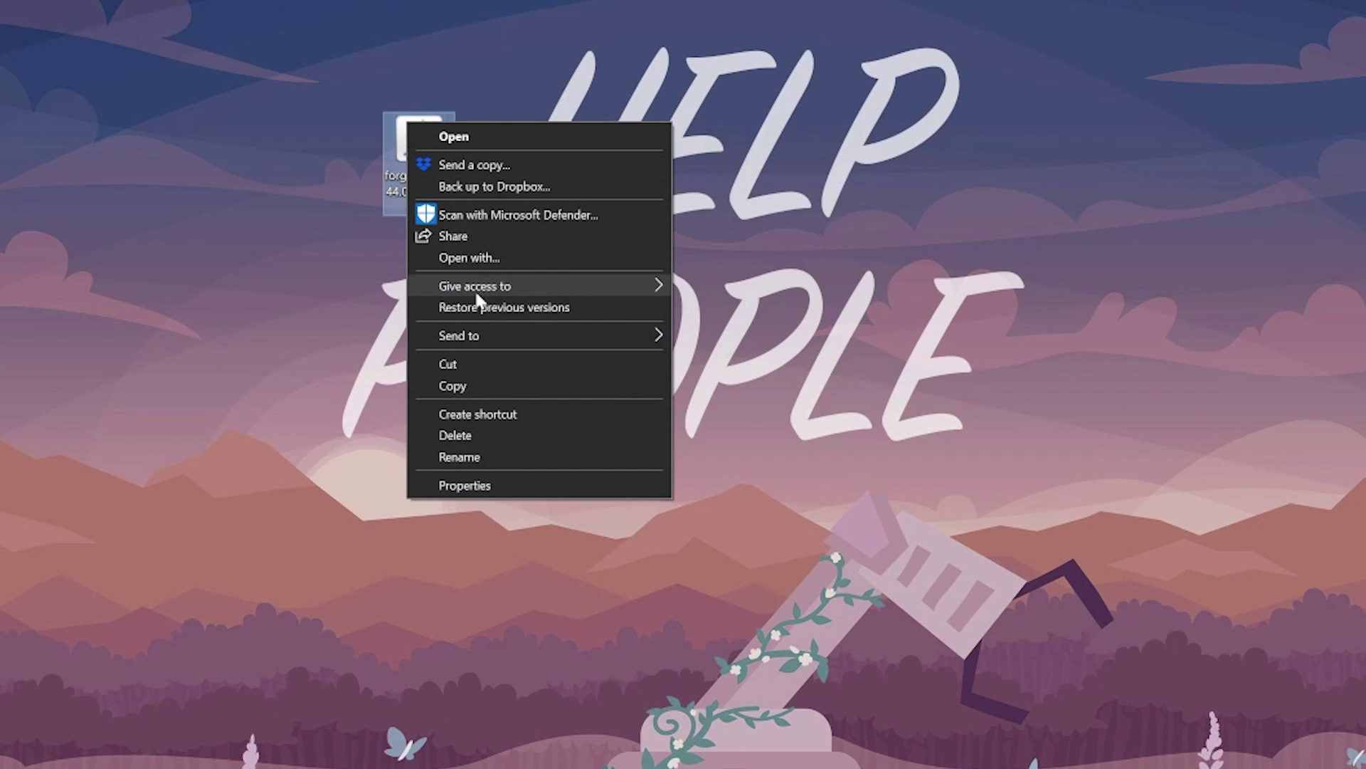
pyautogui.moveTo(472, 287)
pyautogui.click(471, 259)
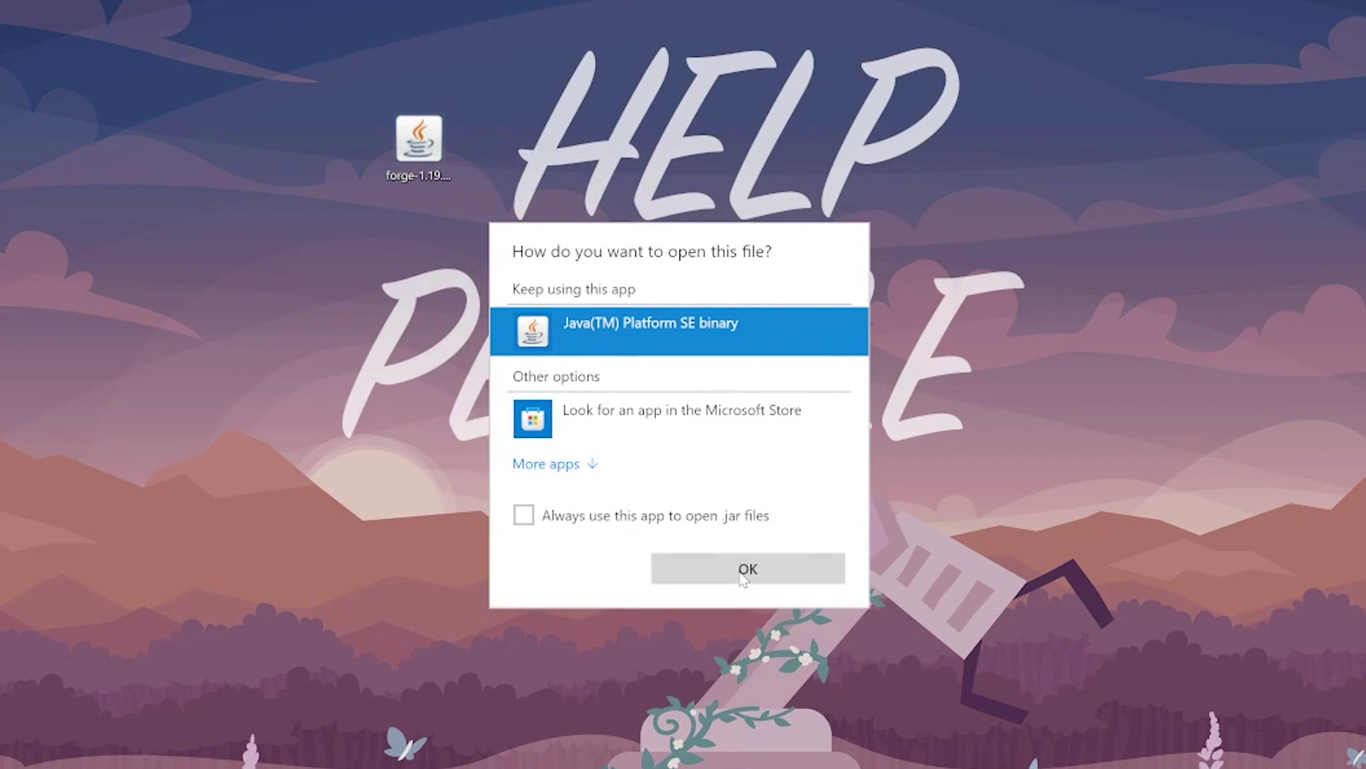
pyautogui.click(742, 571)
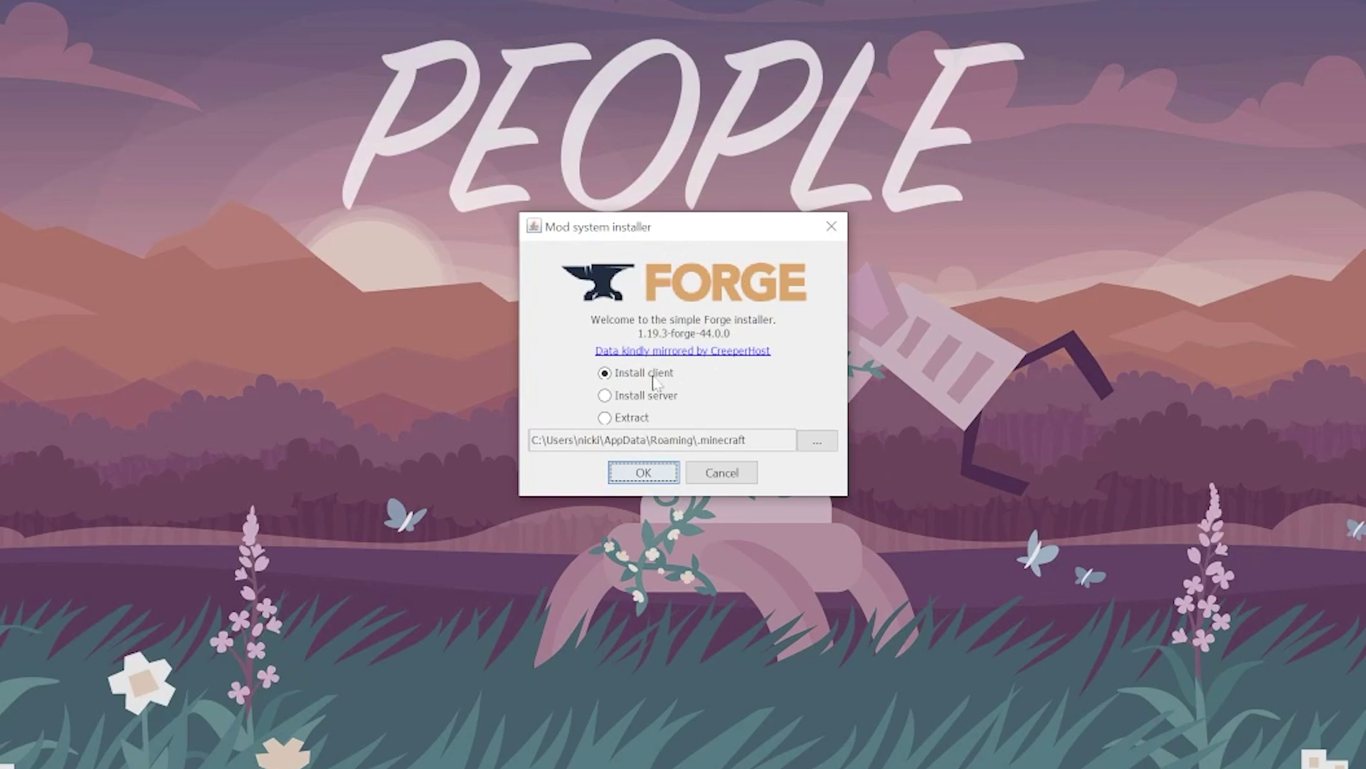
pyautogui.click(644, 472)
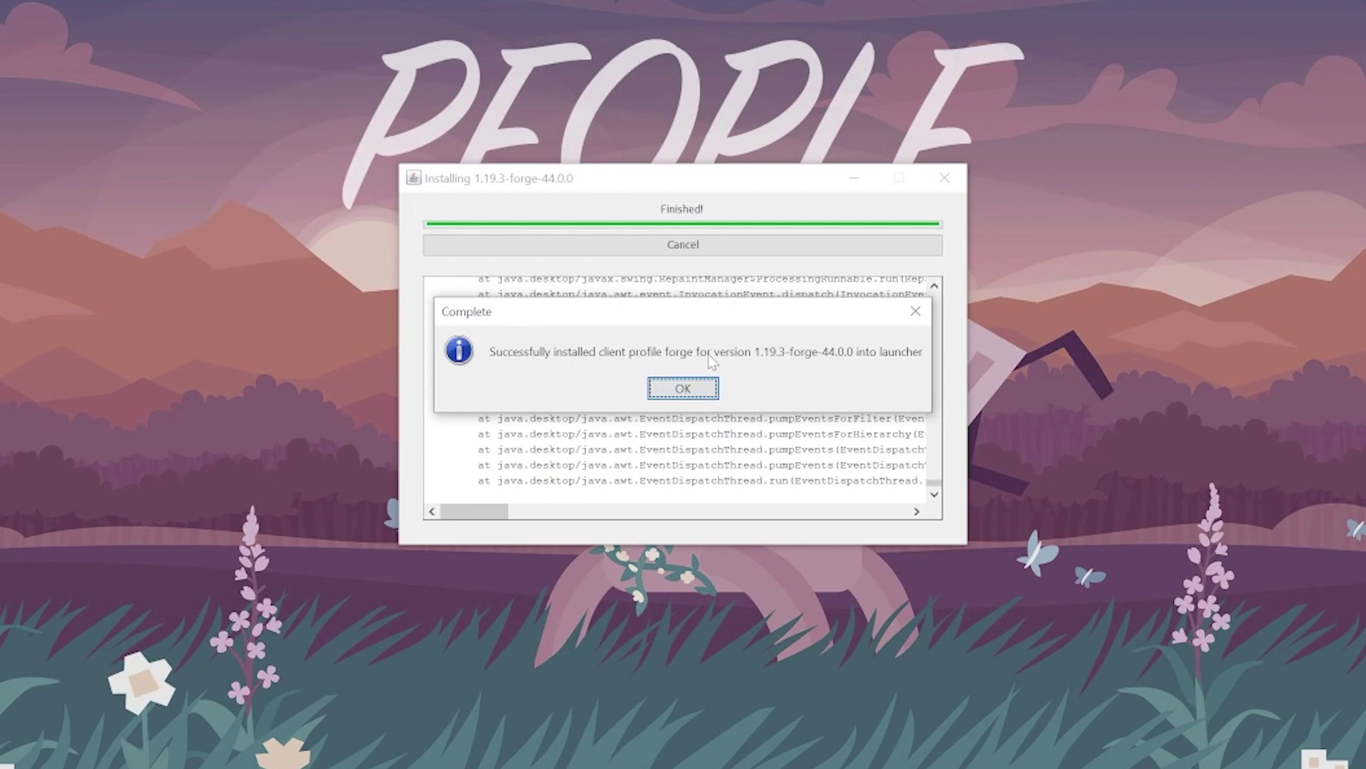
pyautogui.click(681, 388)
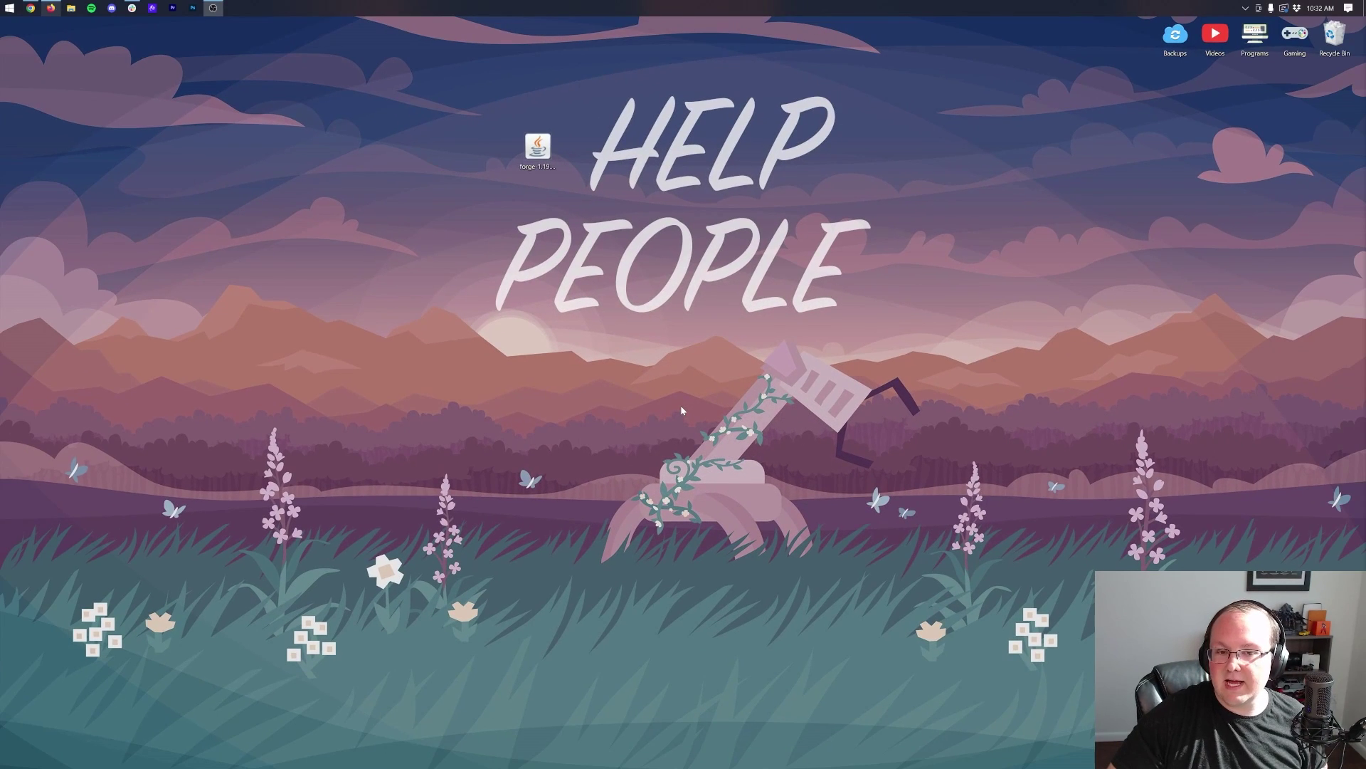
# - Drag the Forge installer jar into the Recycle Bin and start the Minecraft Launcher
pyautogui.moveTo(537, 149); pyautogui.dragTo(1335, 36)
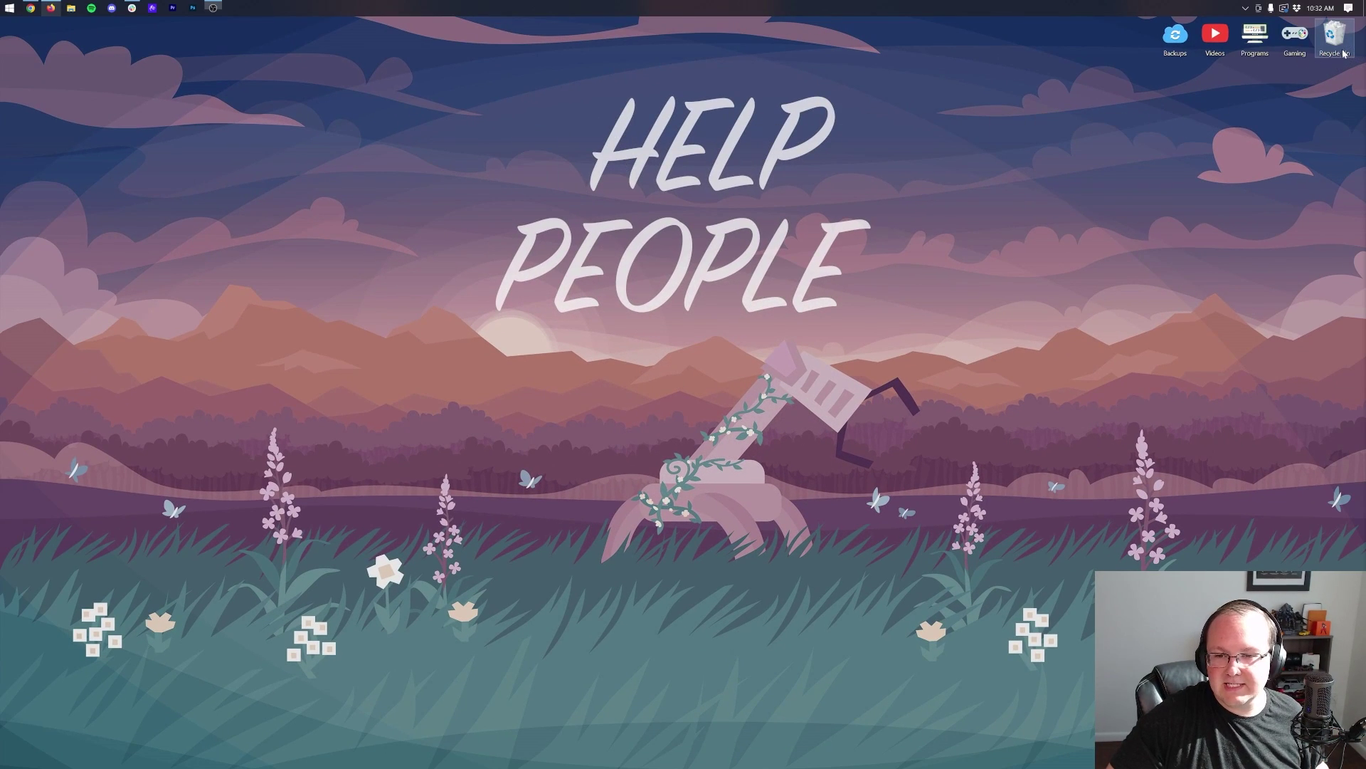
pyautogui.press('super')
pyautogui.press('Escape')
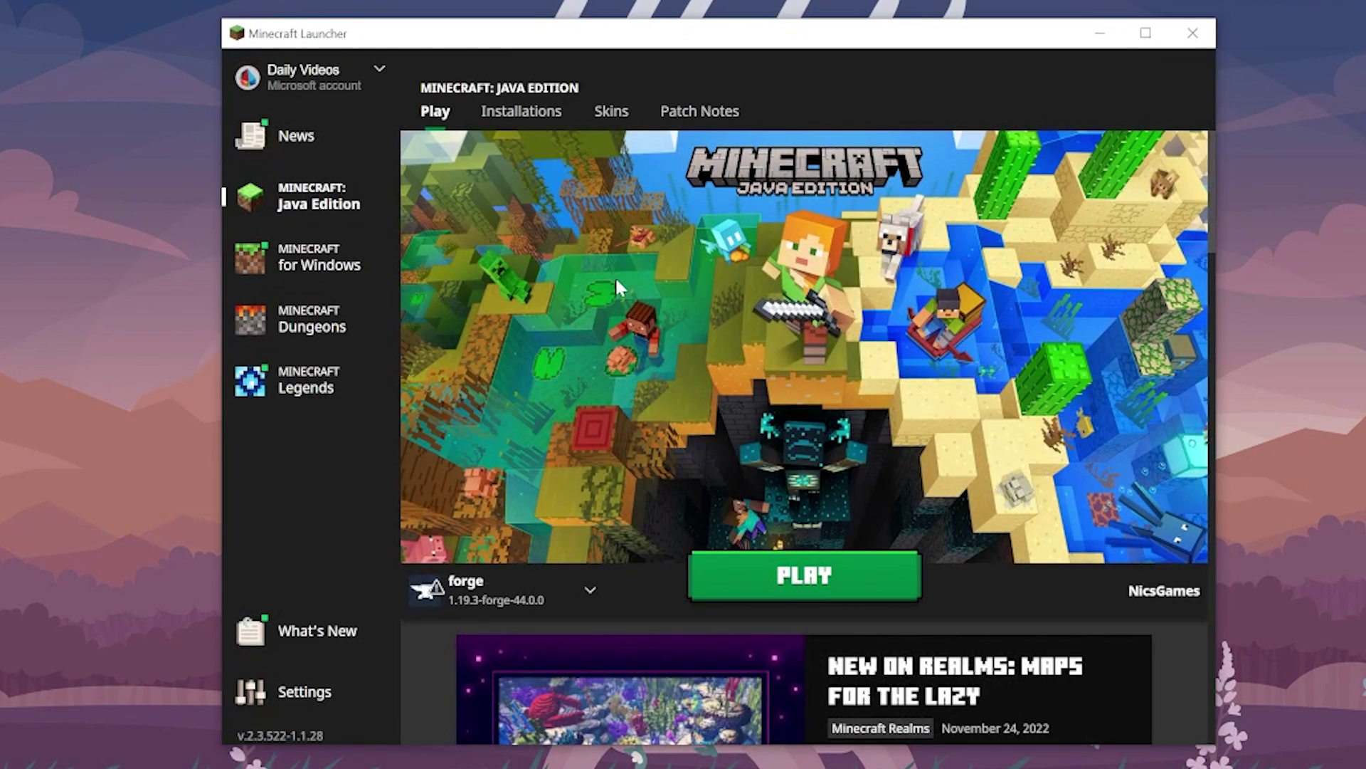
# - Choose the forge installation, try to play, and cancel the modded-play warning
pyautogui.click(467, 588)
pyautogui.click(480, 607)
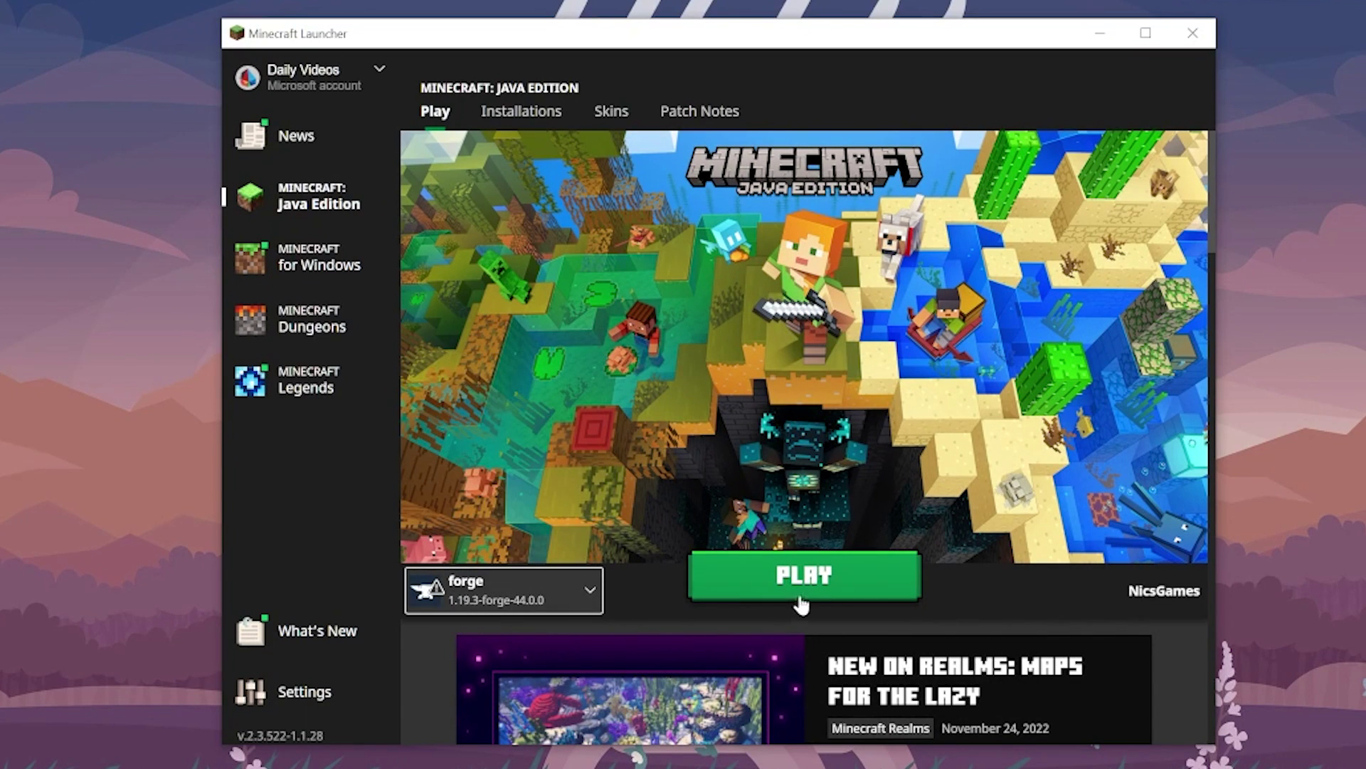
pyautogui.click(750, 598)
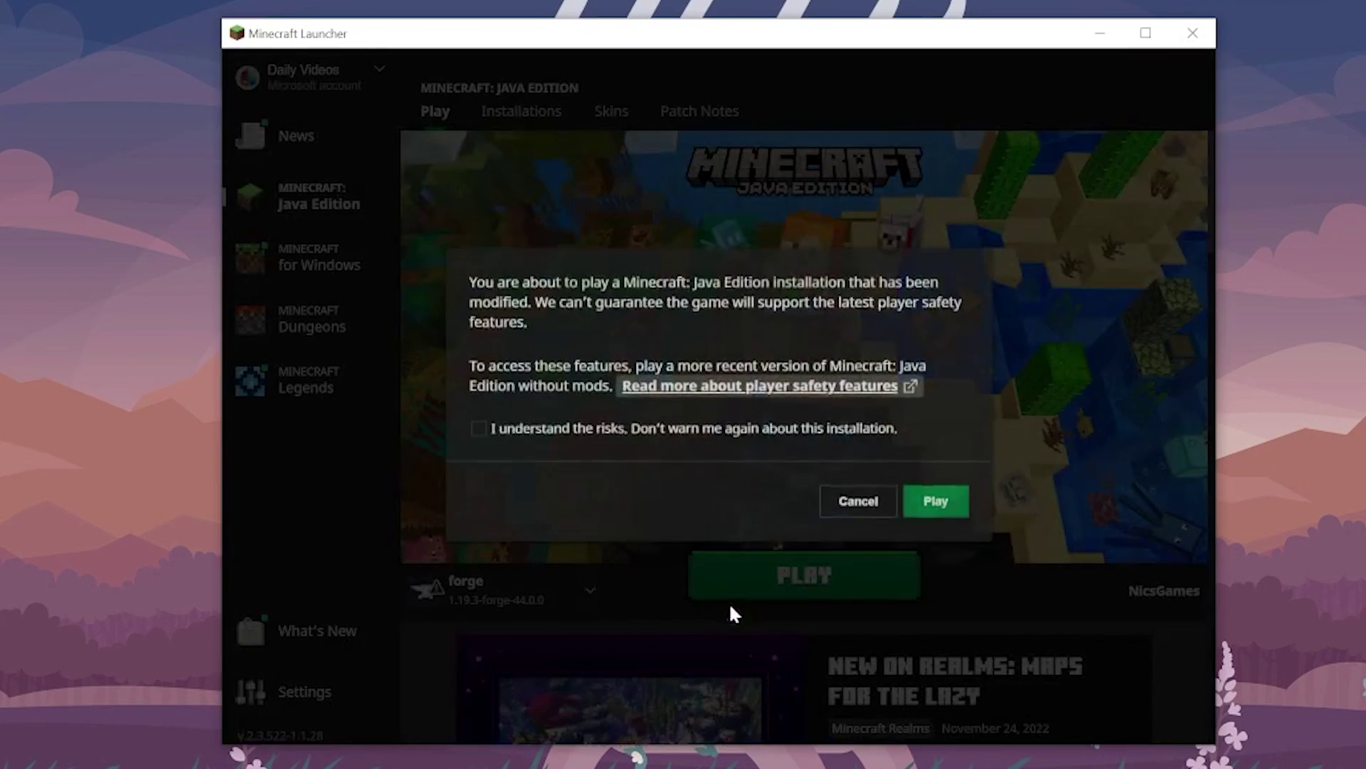
pyautogui.click(847, 504)
# - Switch to Latest release and back to forge, then cancel the modded warning again
pyautogui.click(585, 588)
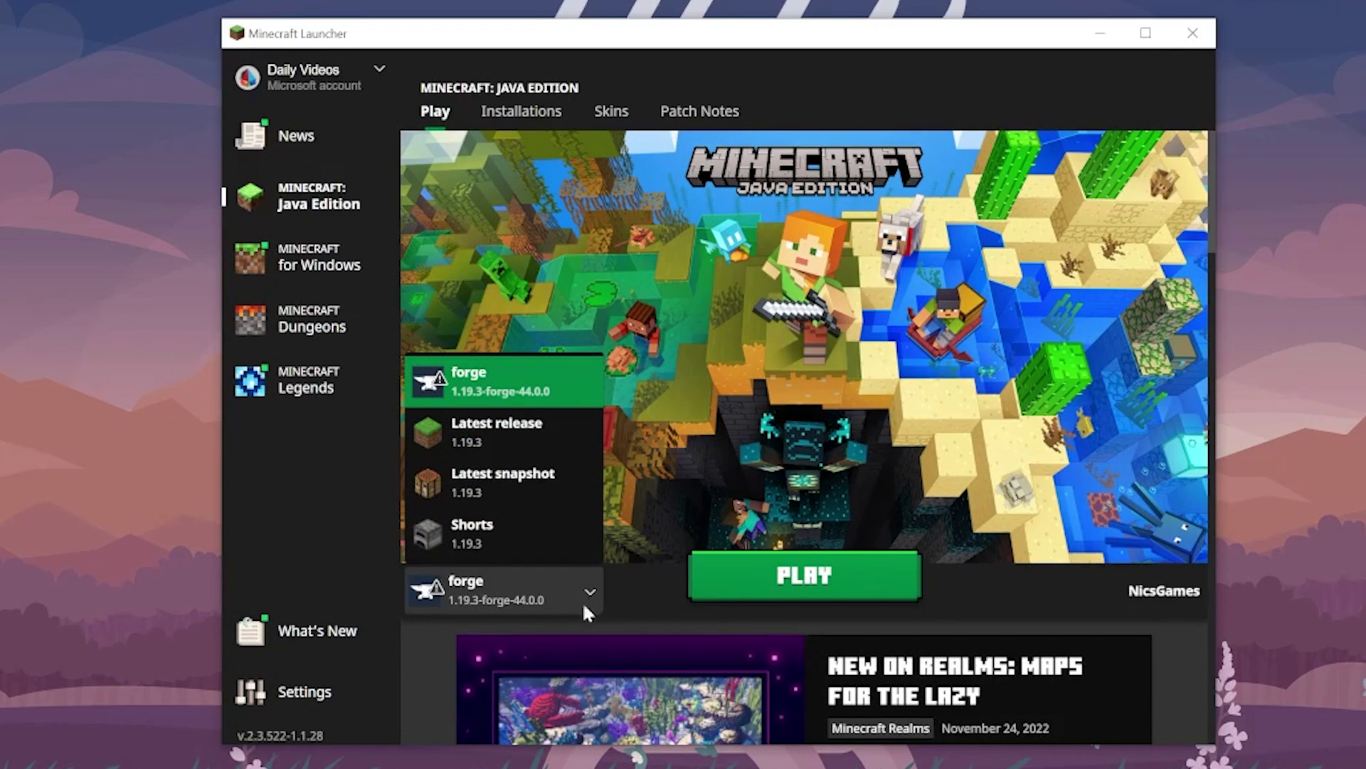
pyautogui.click(475, 438)
pyautogui.click(492, 584)
pyautogui.click(503, 370)
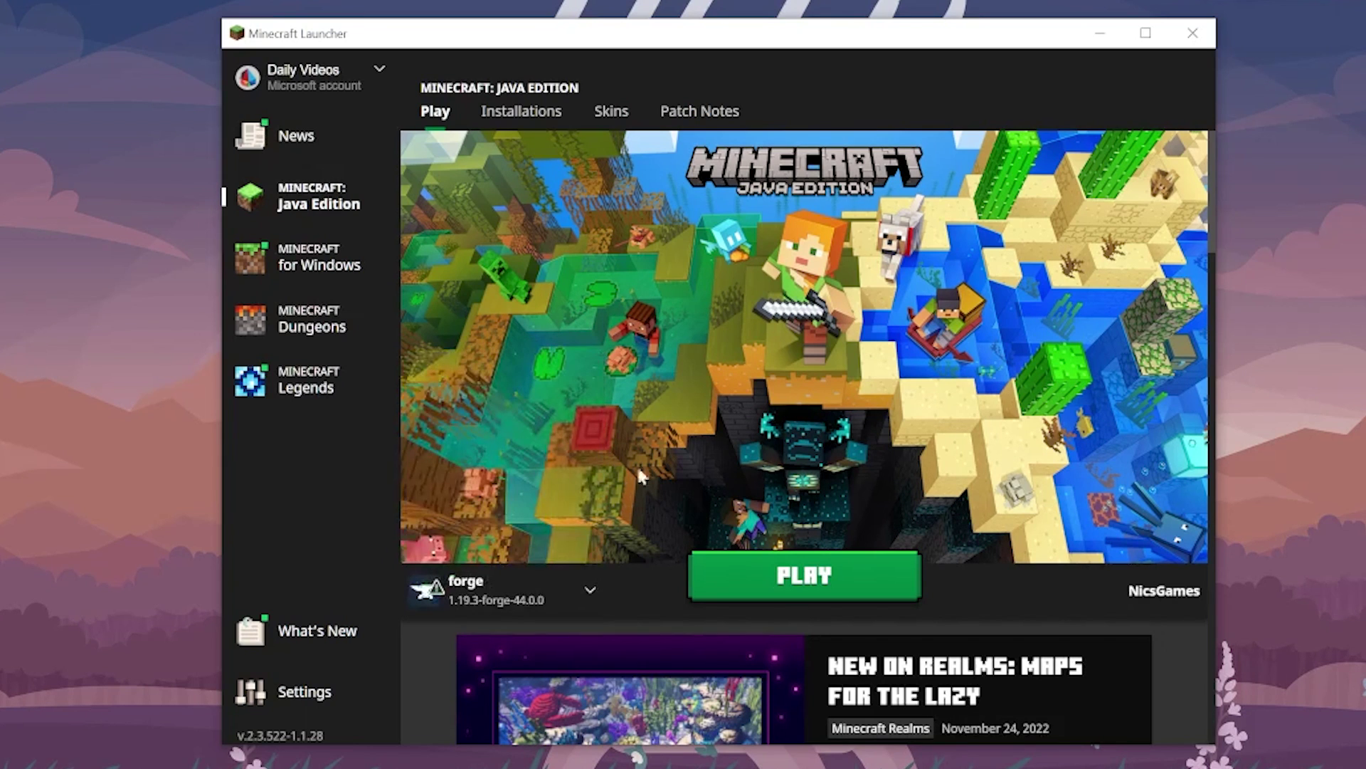
pyautogui.click(716, 567)
pyautogui.click(820, 496)
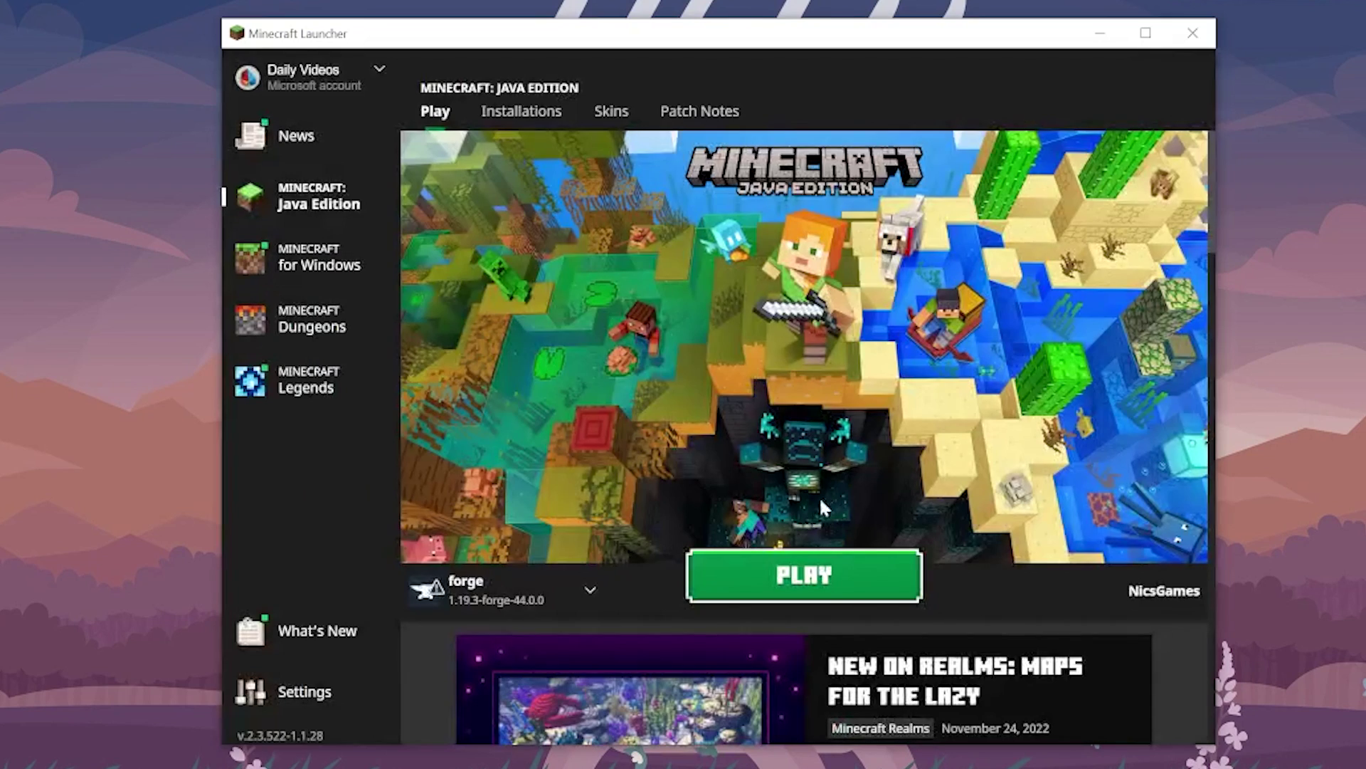
# - On the Installations tab, toggle Modded off and on, then cancel forge's play warning
pyautogui.click(521, 111)
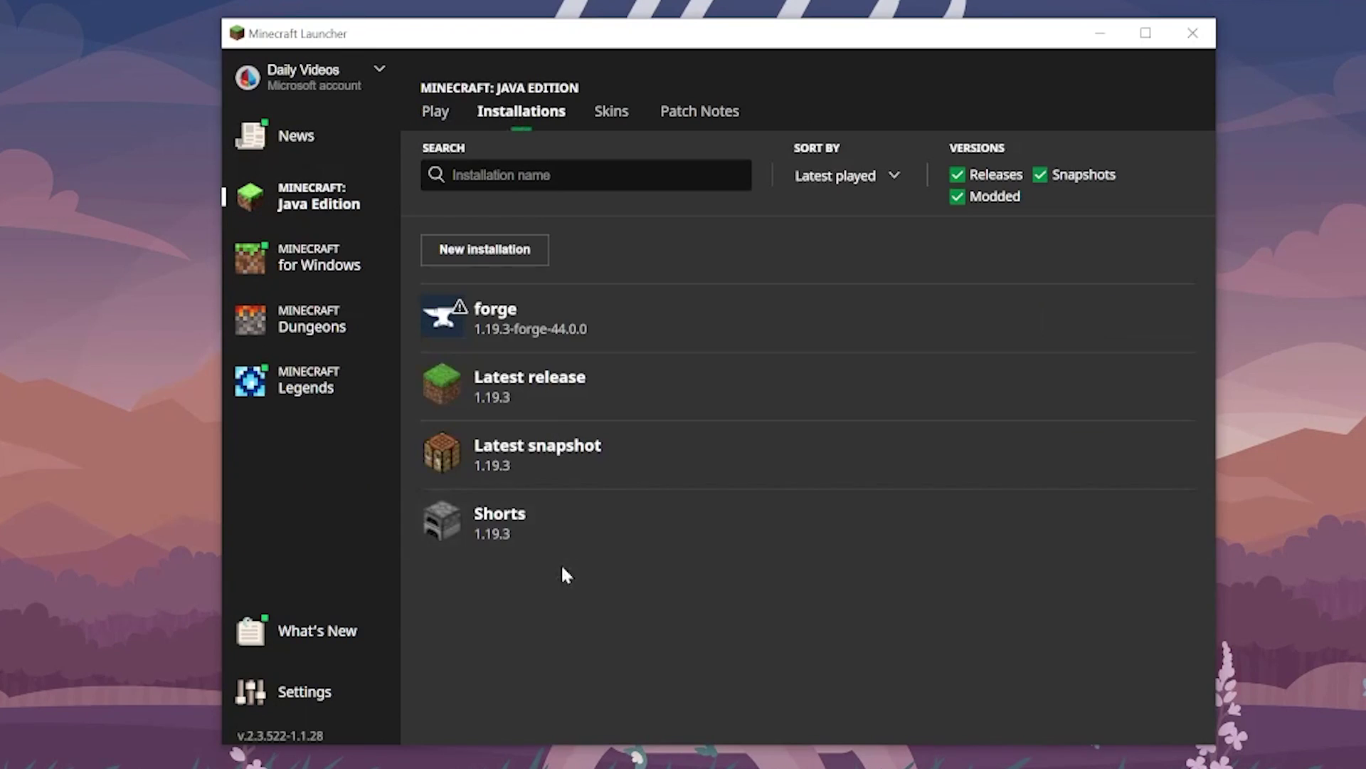
pyautogui.click(1002, 204)
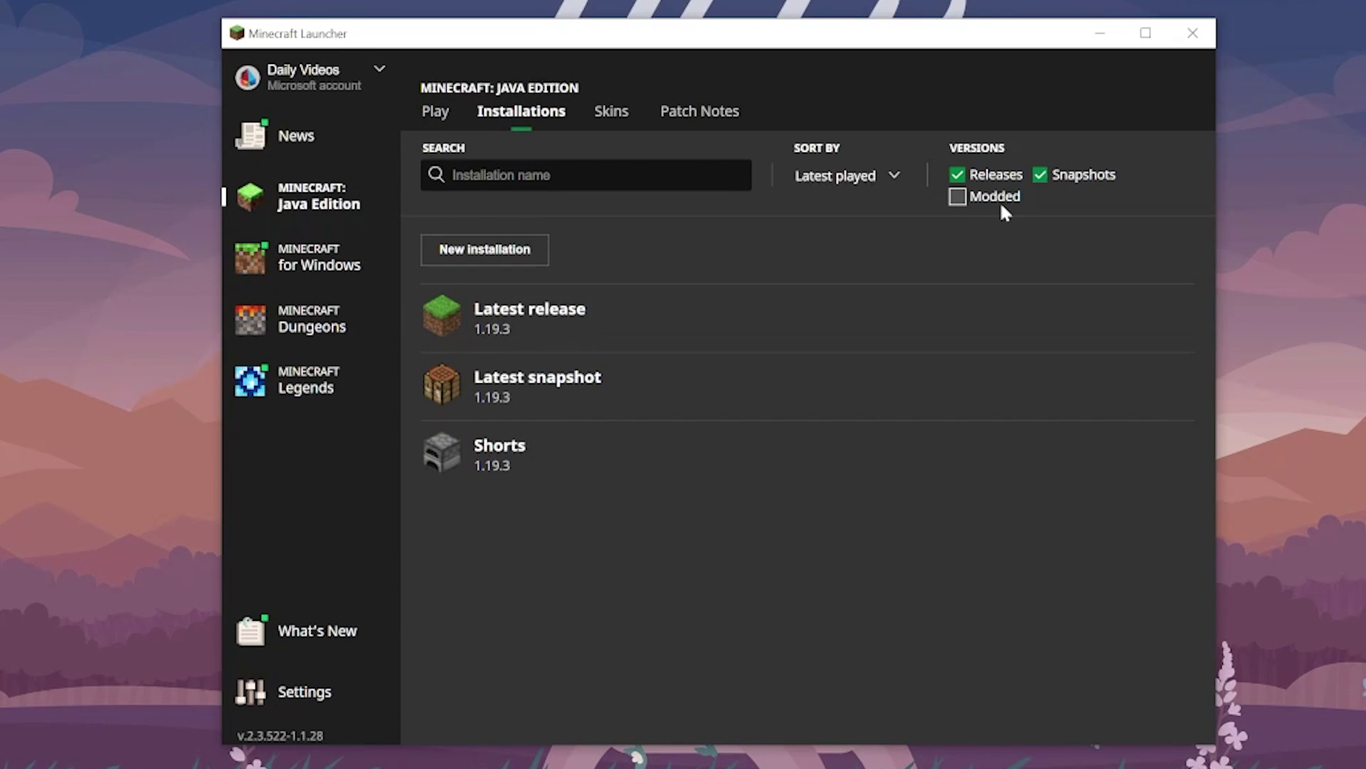
pyautogui.click(1001, 201)
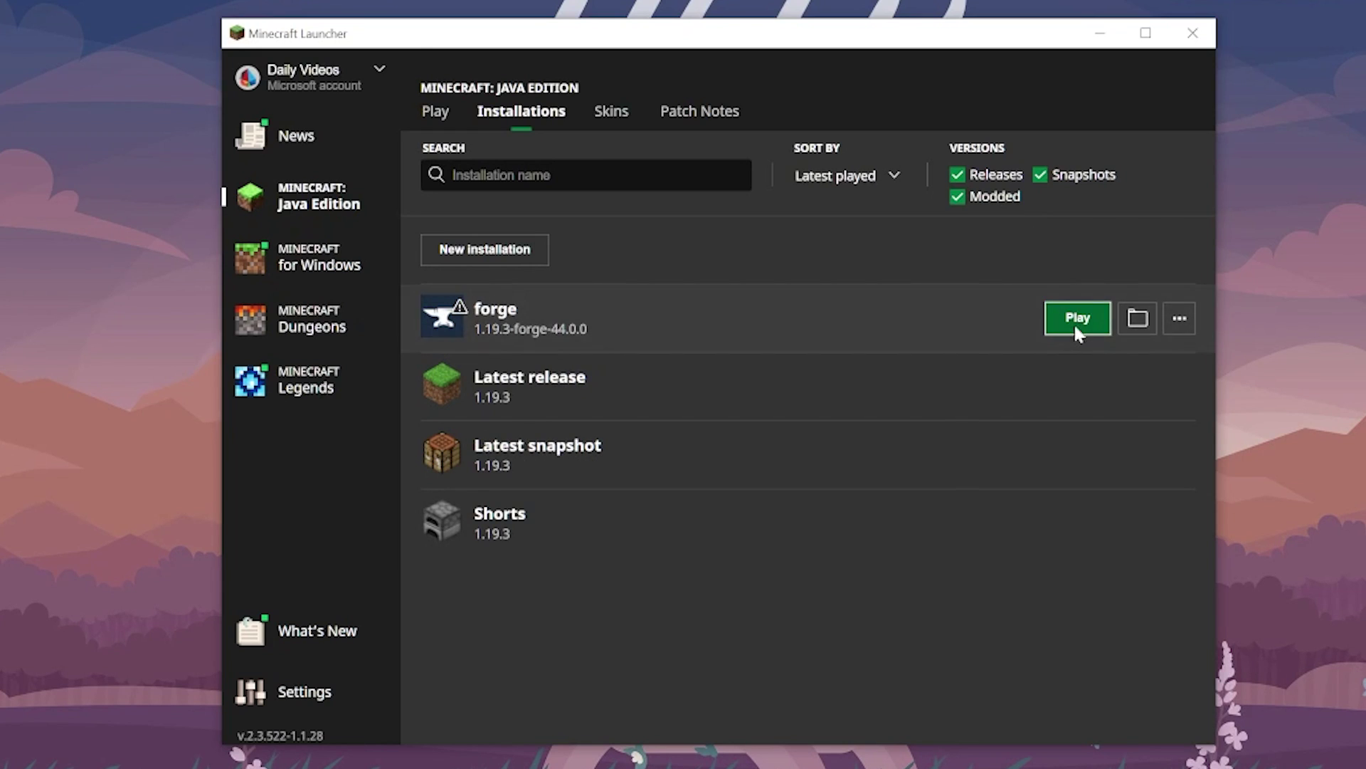
pyautogui.click(1074, 318)
pyautogui.click(872, 503)
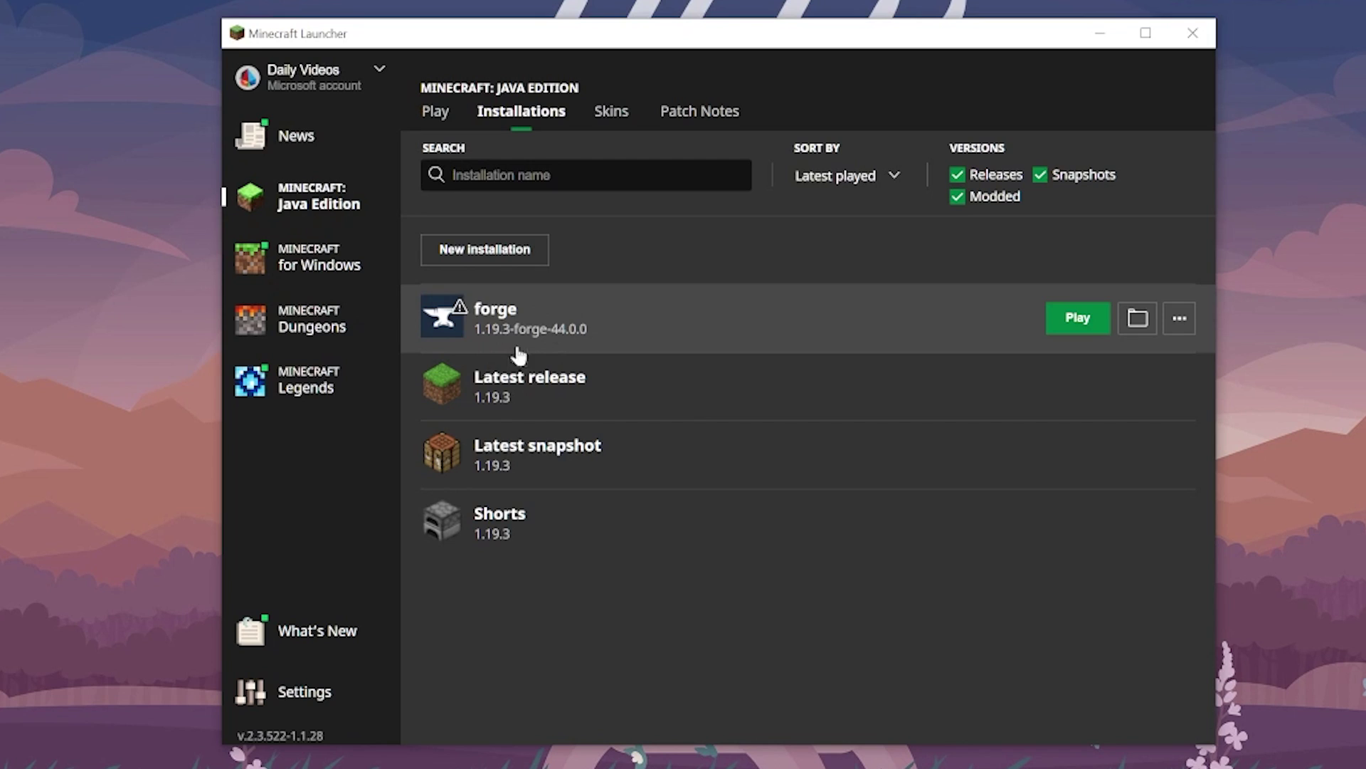
# - Start a new installation named Forge 1.19.3 with a block icon, then open its version list
pyautogui.click(485, 249)
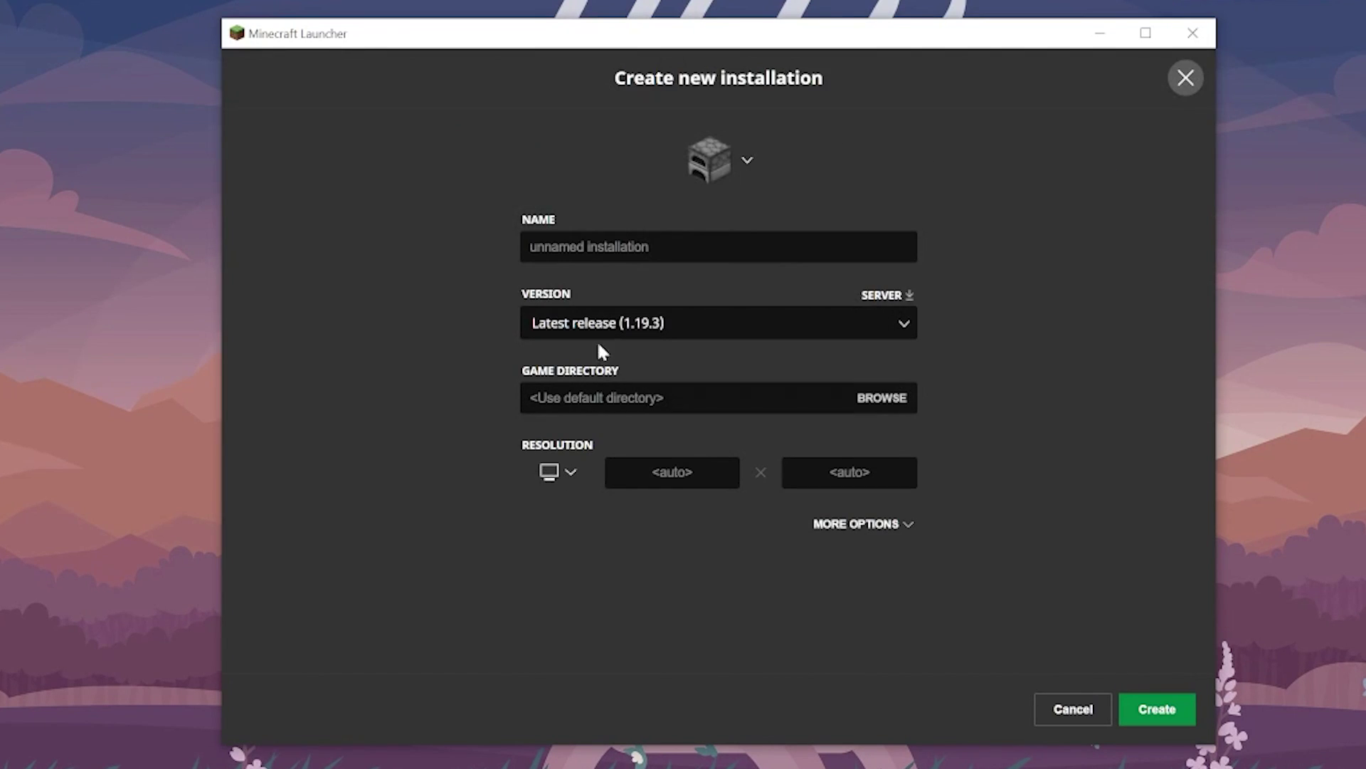
pyautogui.press('Tab')
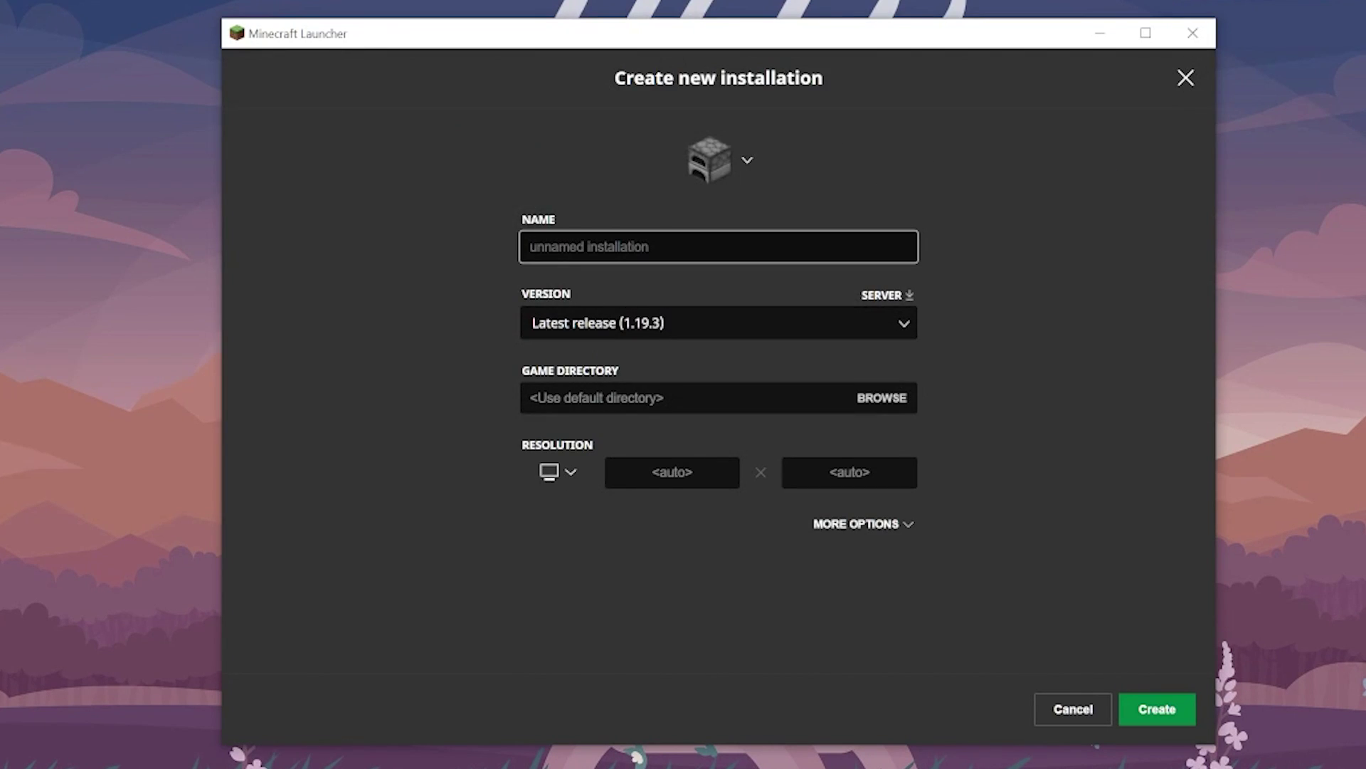
pyautogui.write('Forge 1.19.3')
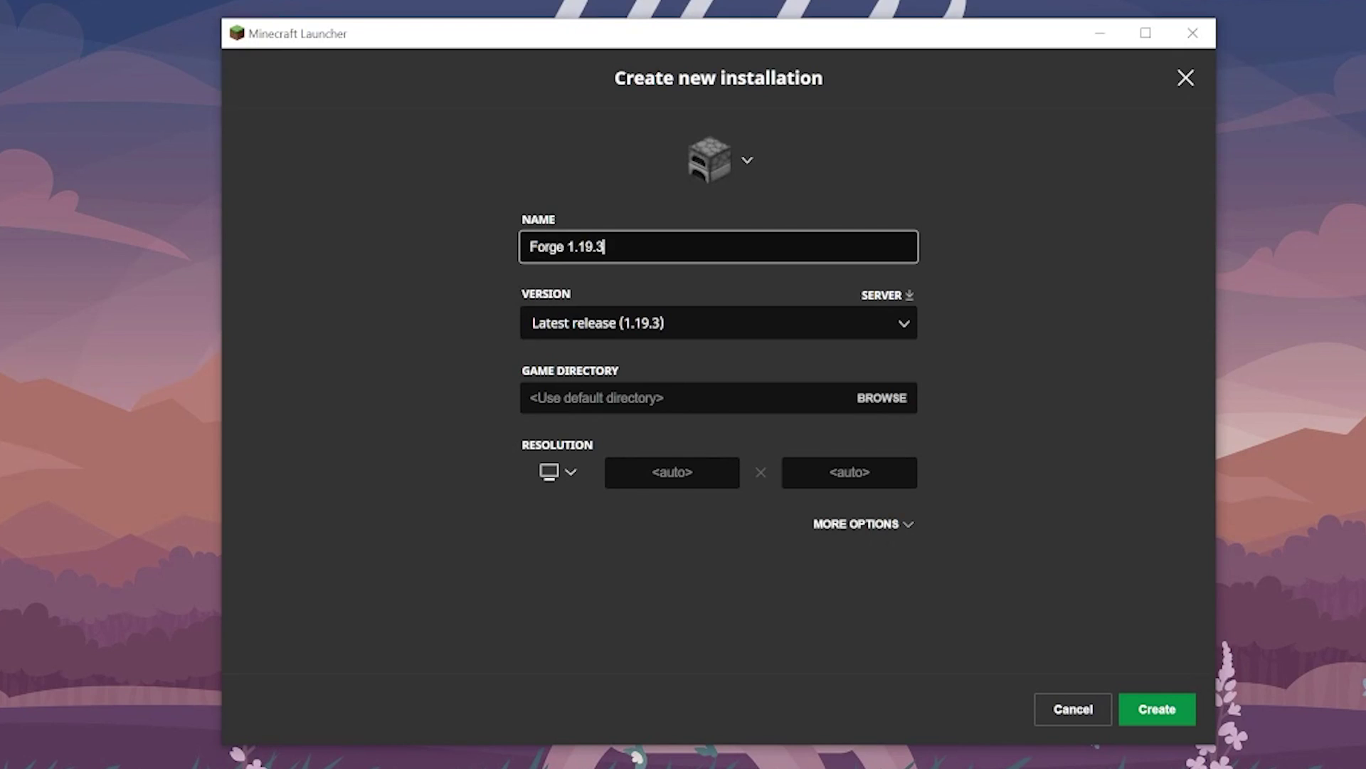
pyautogui.click(700, 178)
pyautogui.scroll(-5, 709, 349)
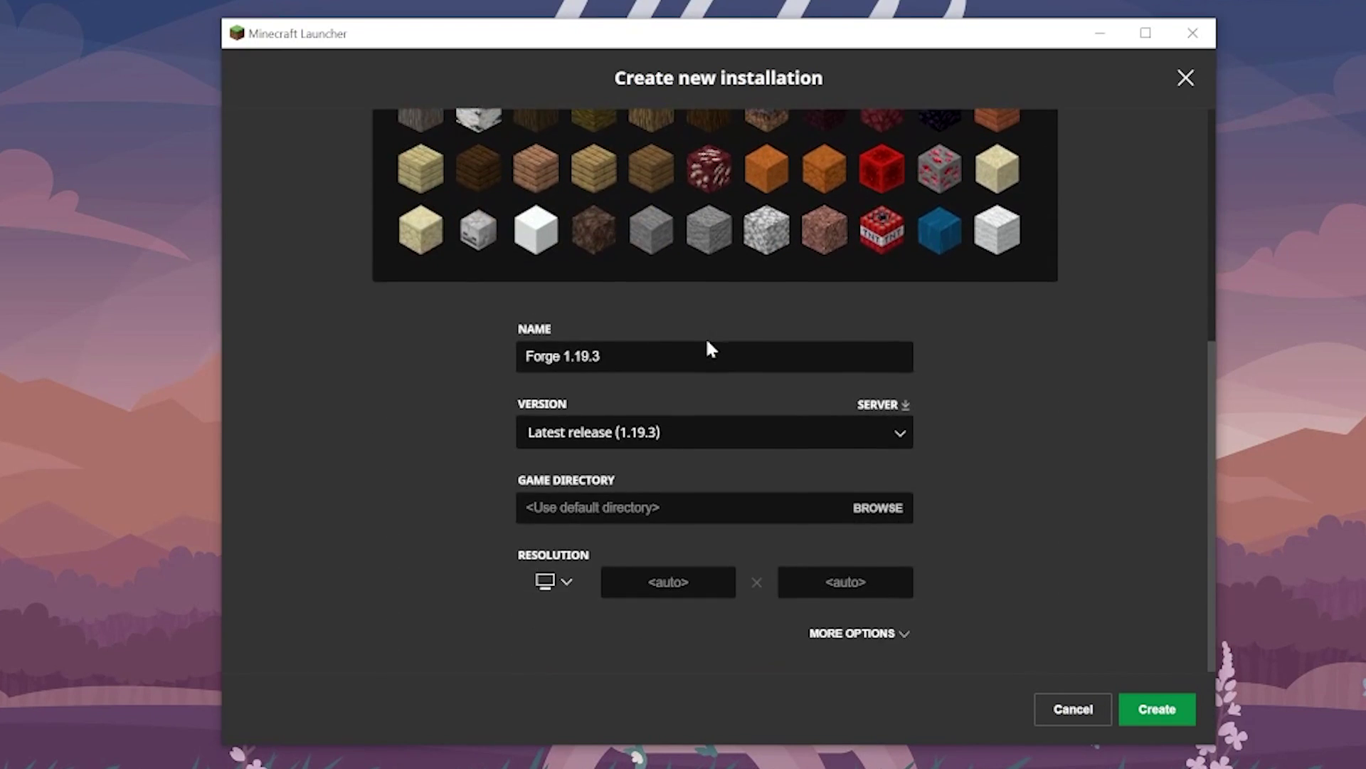
pyautogui.scroll(4, 708, 343)
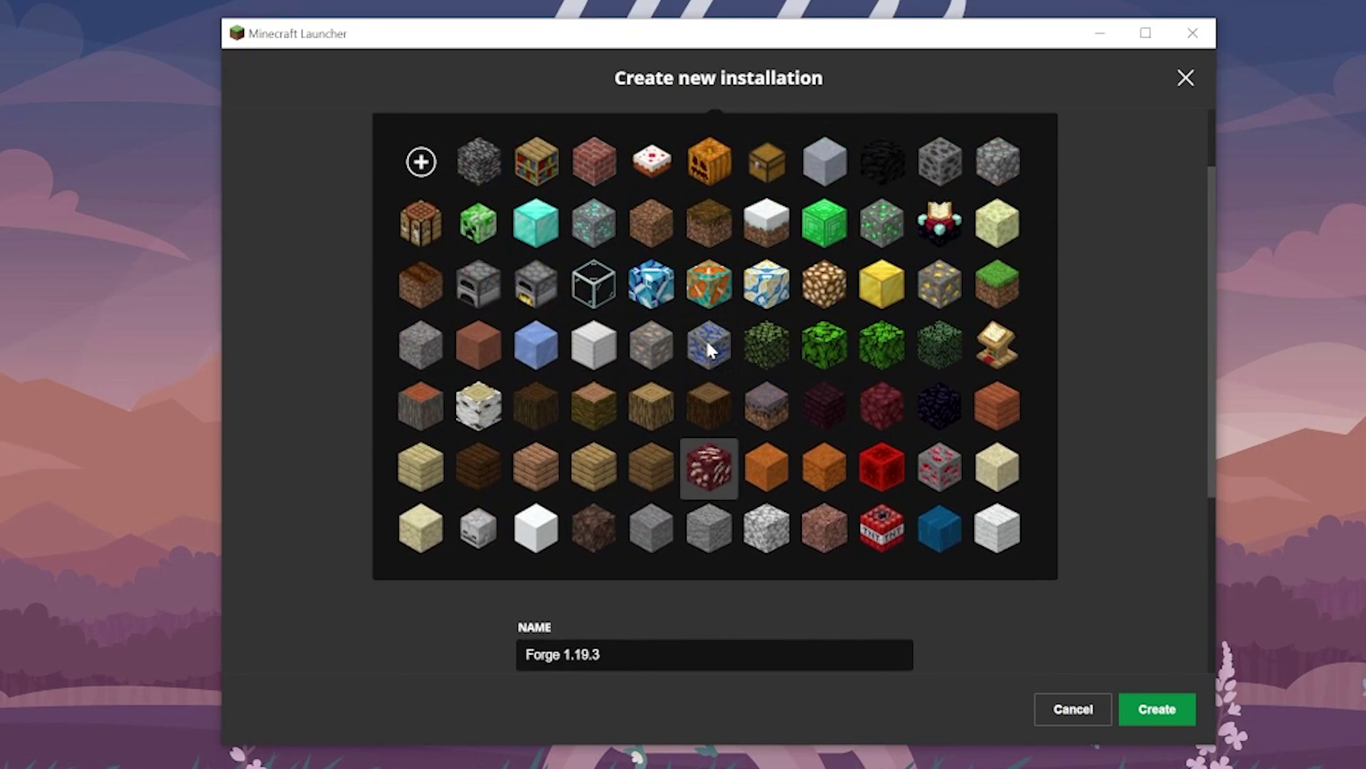
pyautogui.click(1005, 351)
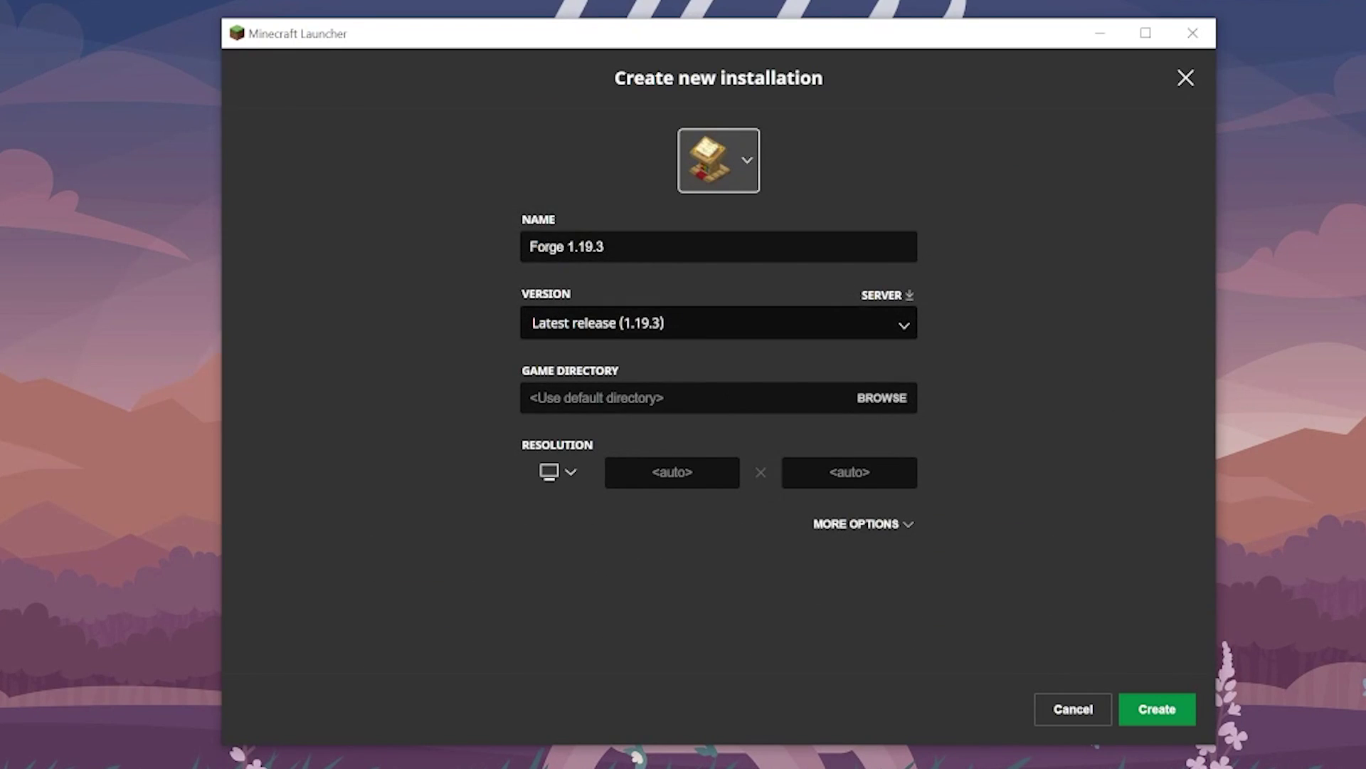
pyautogui.click(711, 322)
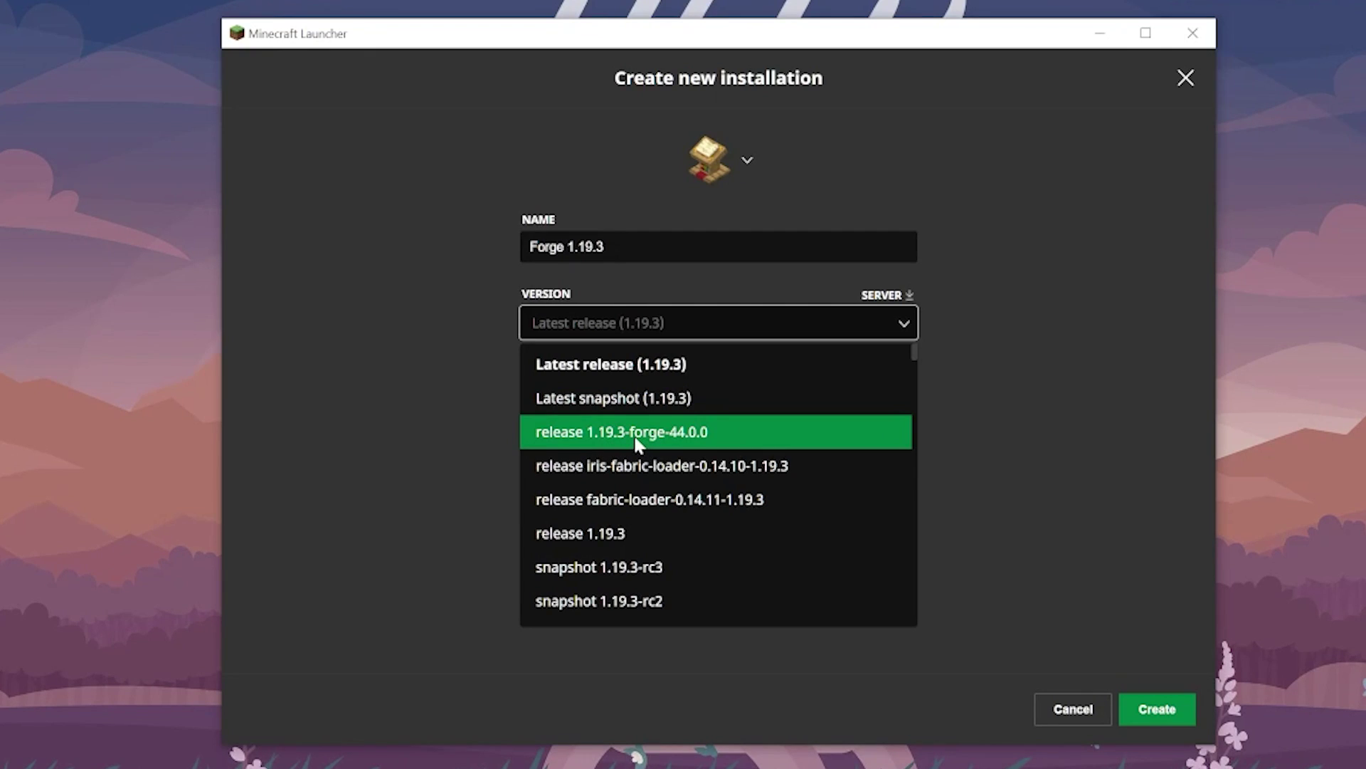
# - Pick release 1.19.3-forge-44.0.0 as the new installation's version
pyautogui.scroll(-5, 635, 439)
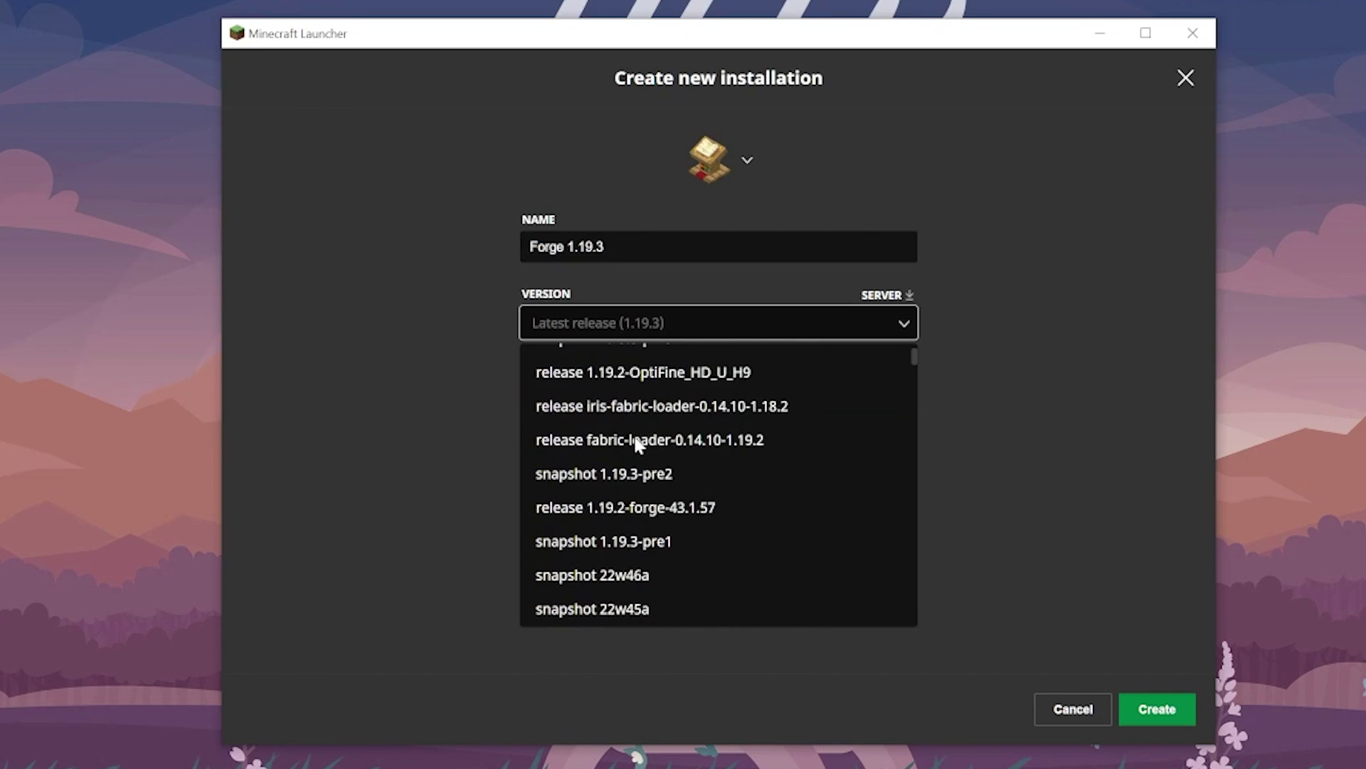
pyautogui.scroll(-6, 635, 442)
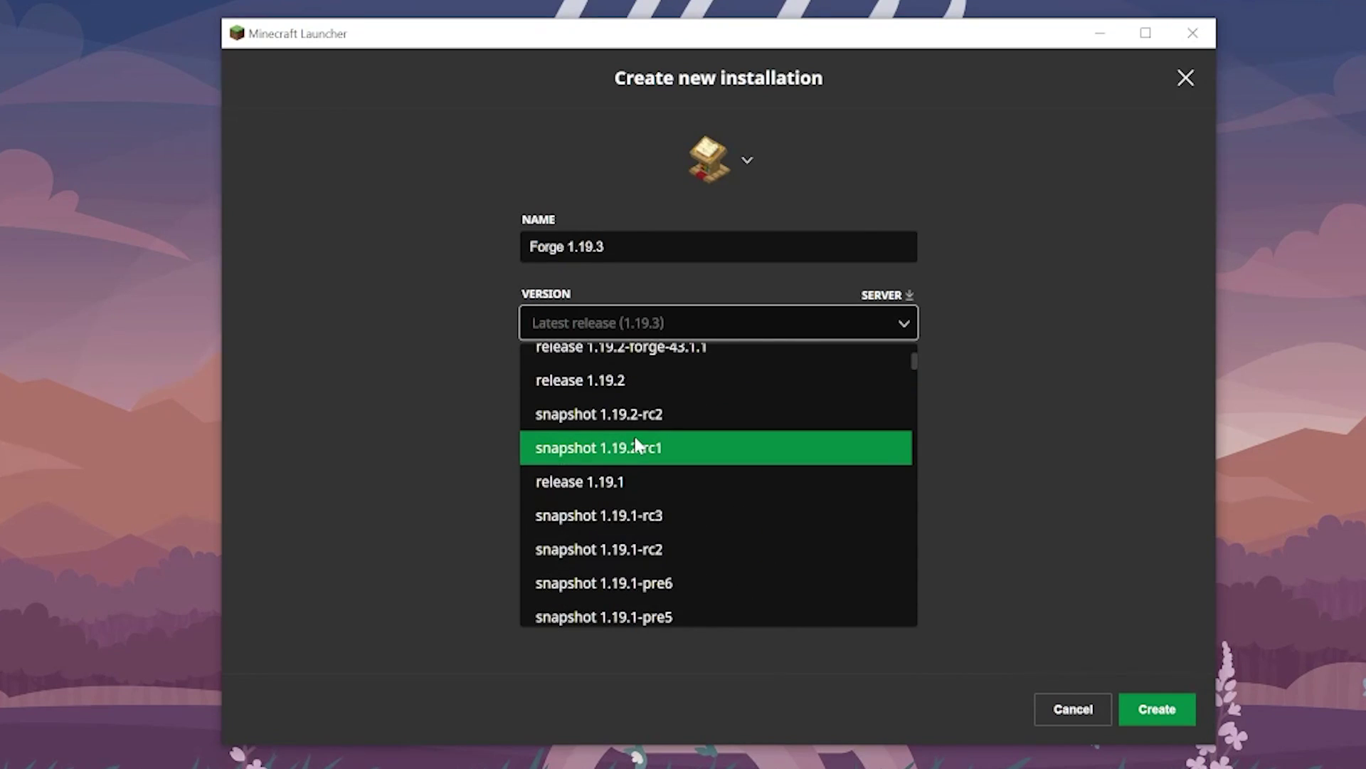
pyautogui.scroll(-20, 673, 491)
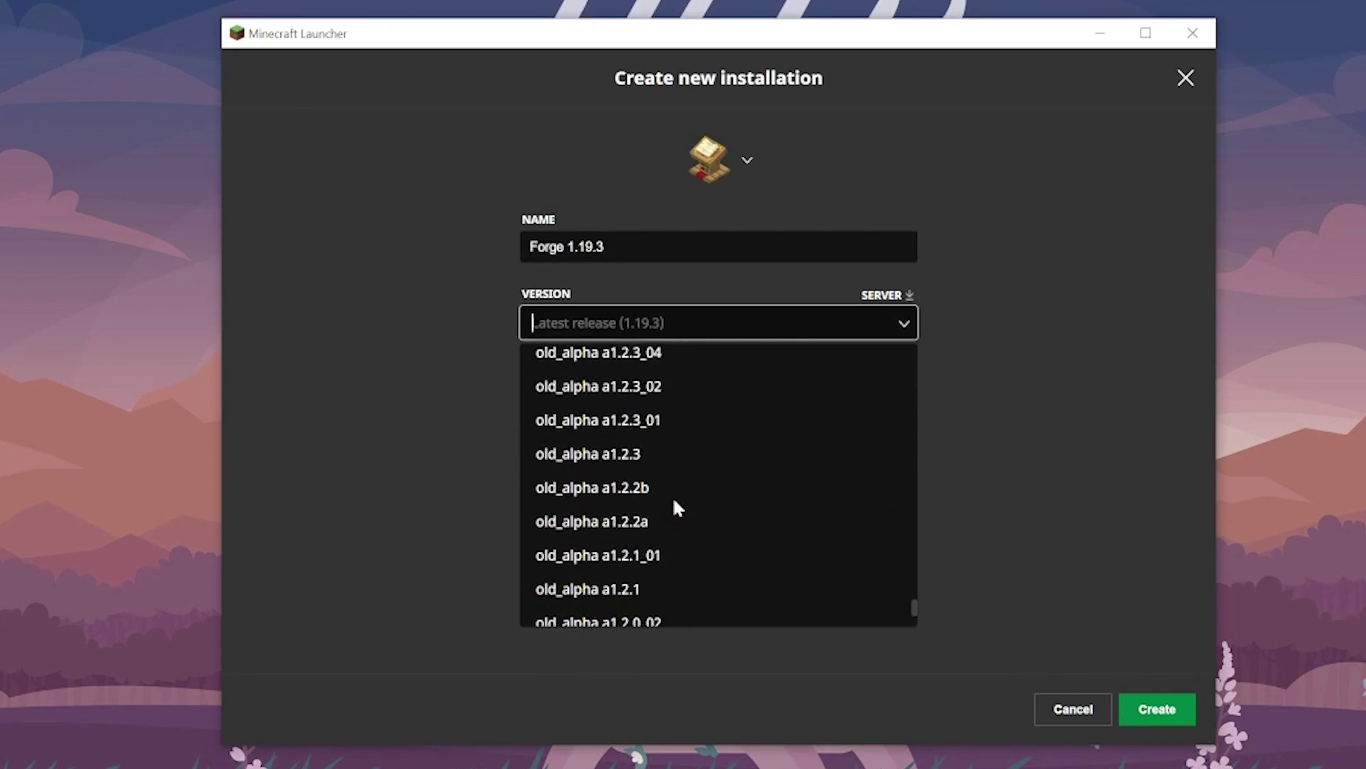
pyautogui.scroll(20, 674, 504)
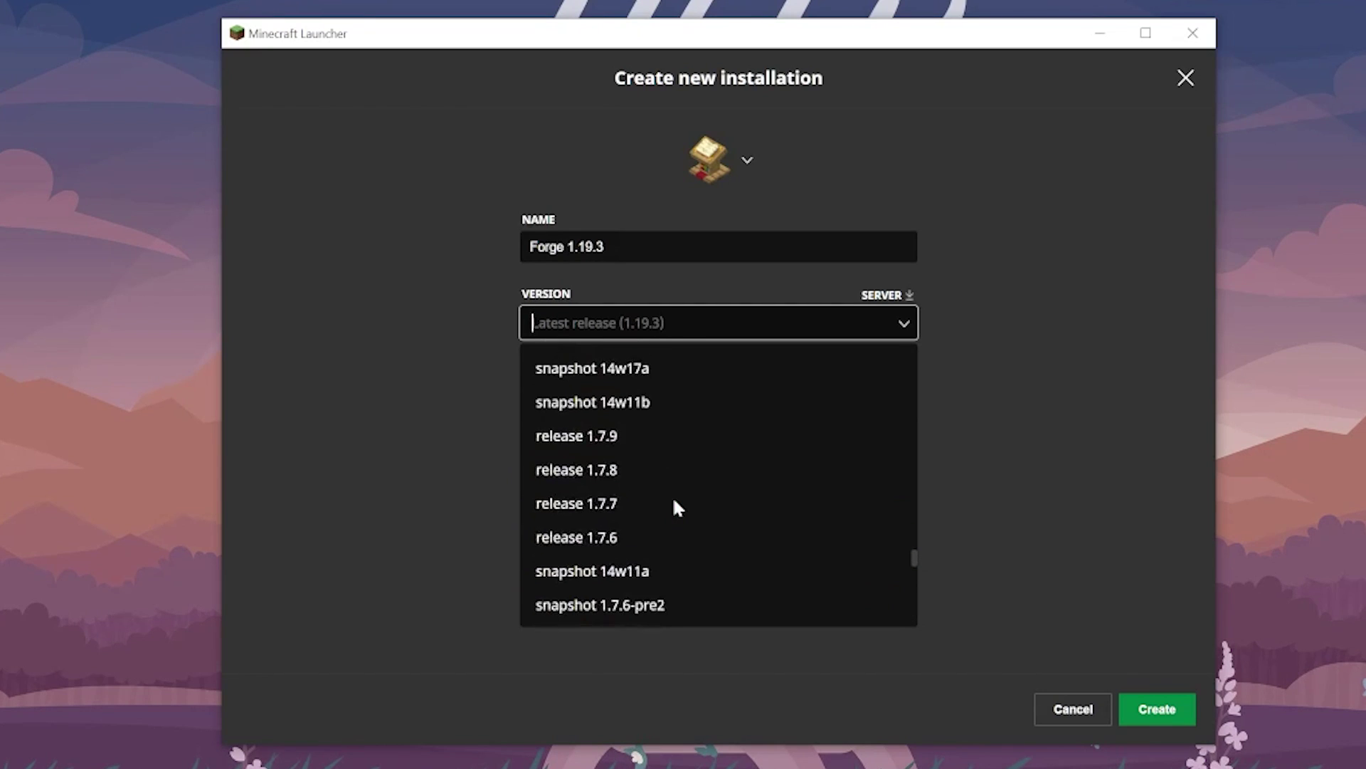
pyautogui.scroll(20, 675, 503)
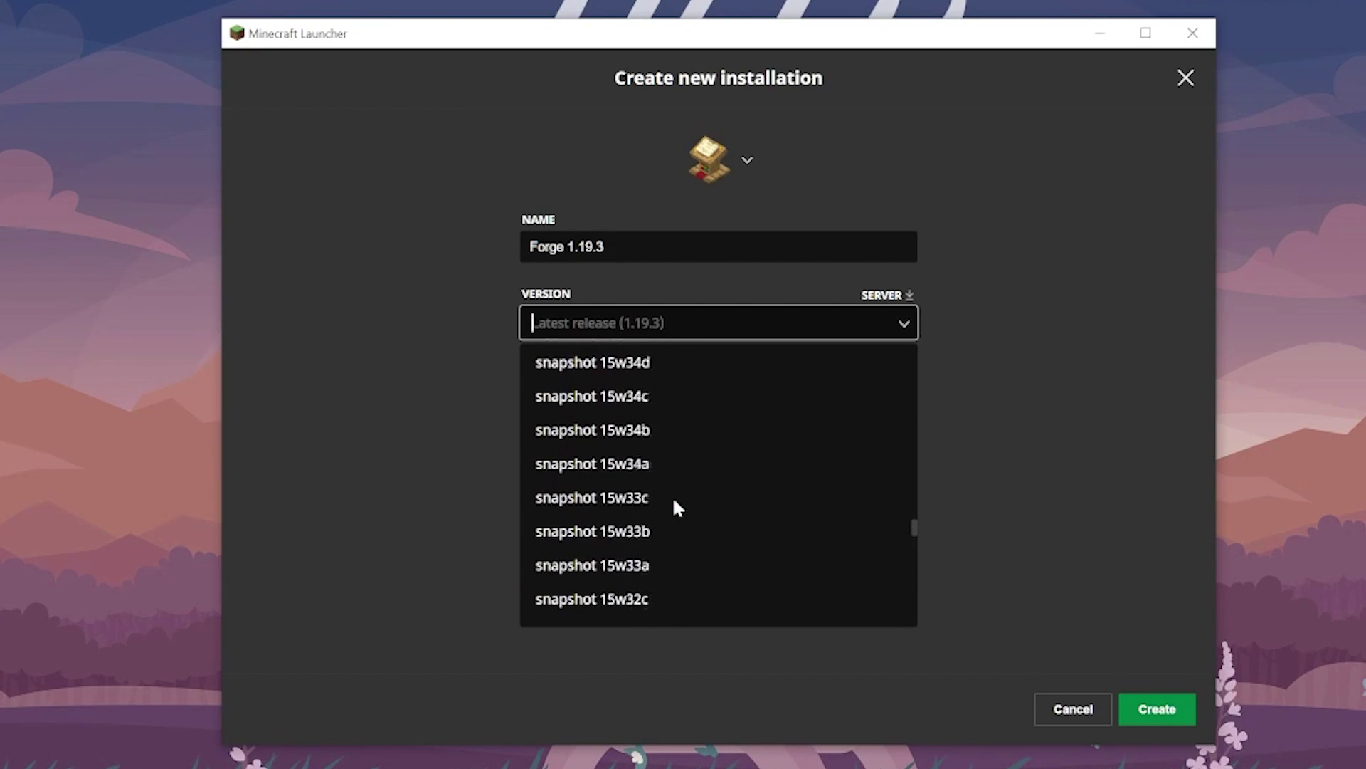
pyautogui.scroll(20, 675, 506)
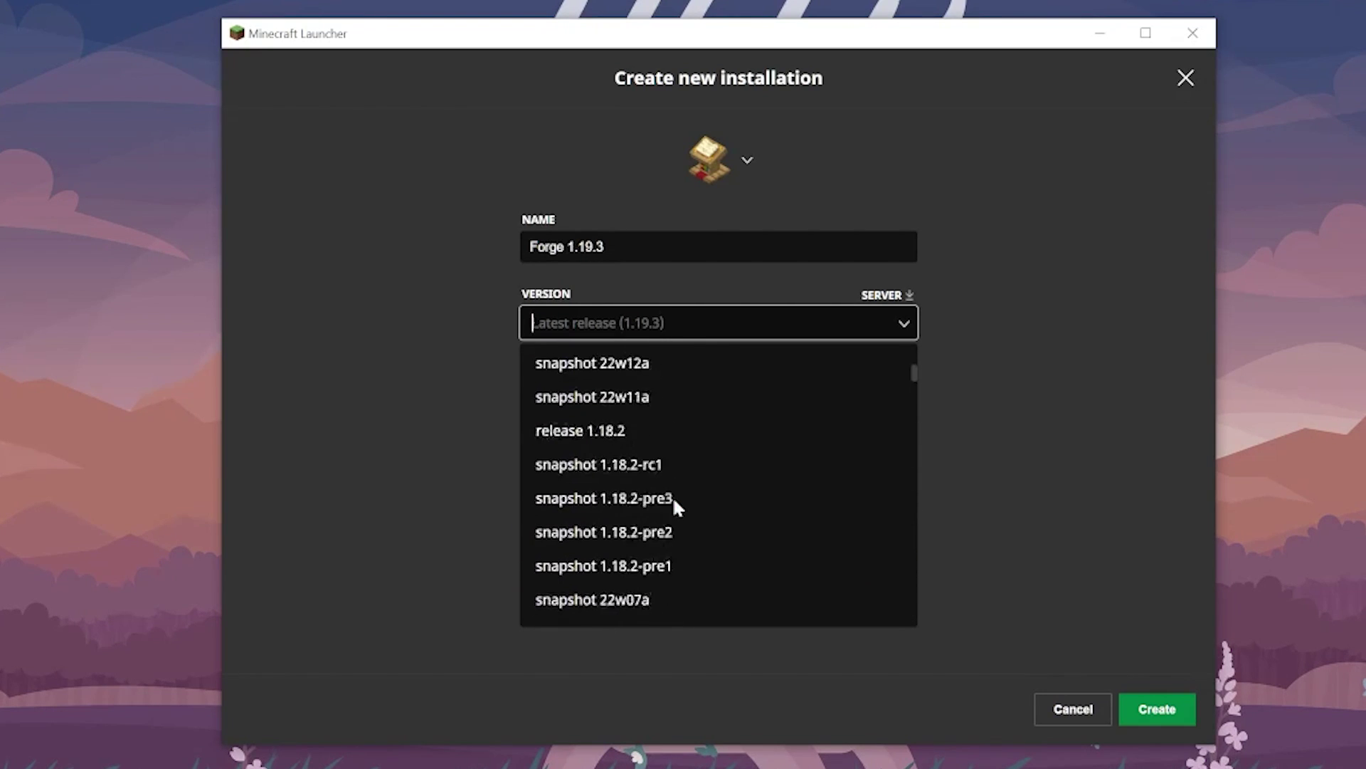
pyautogui.scroll(20, 672, 498)
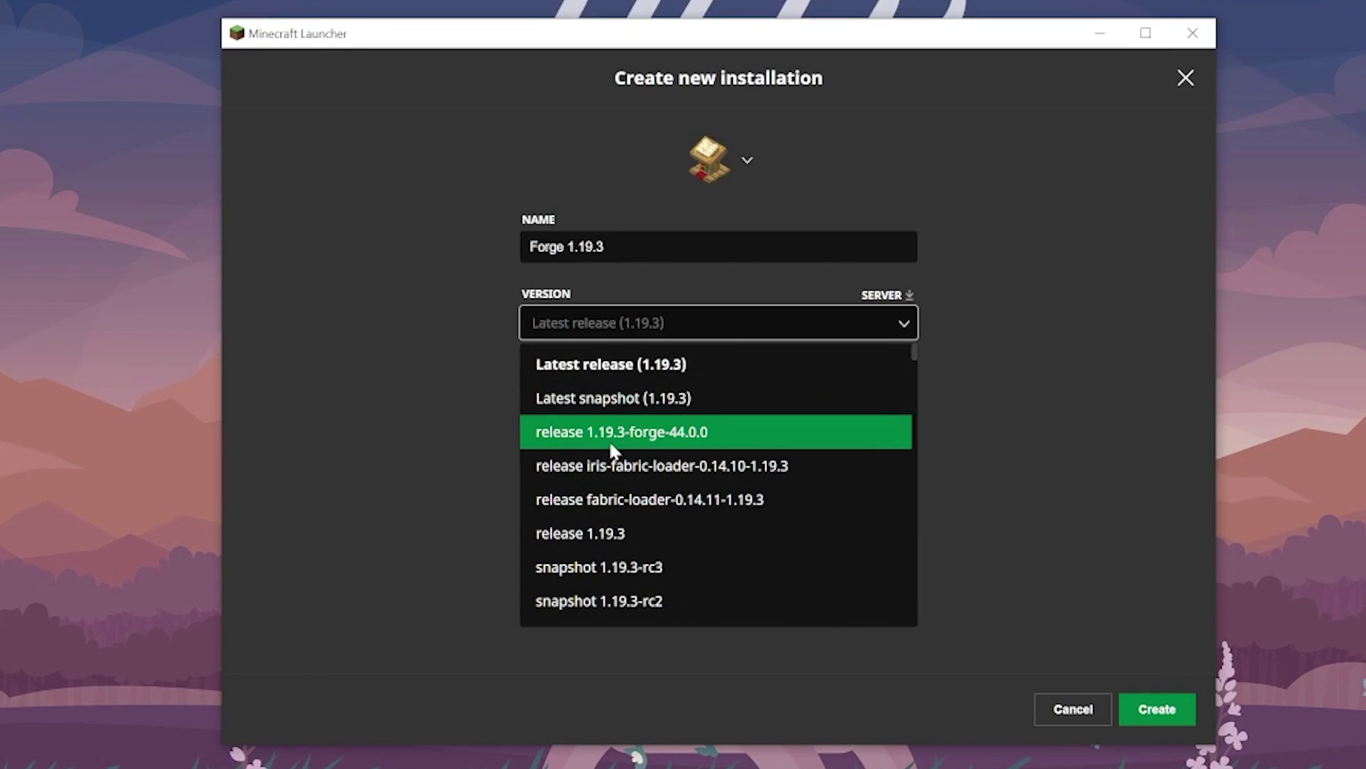
pyautogui.click(643, 440)
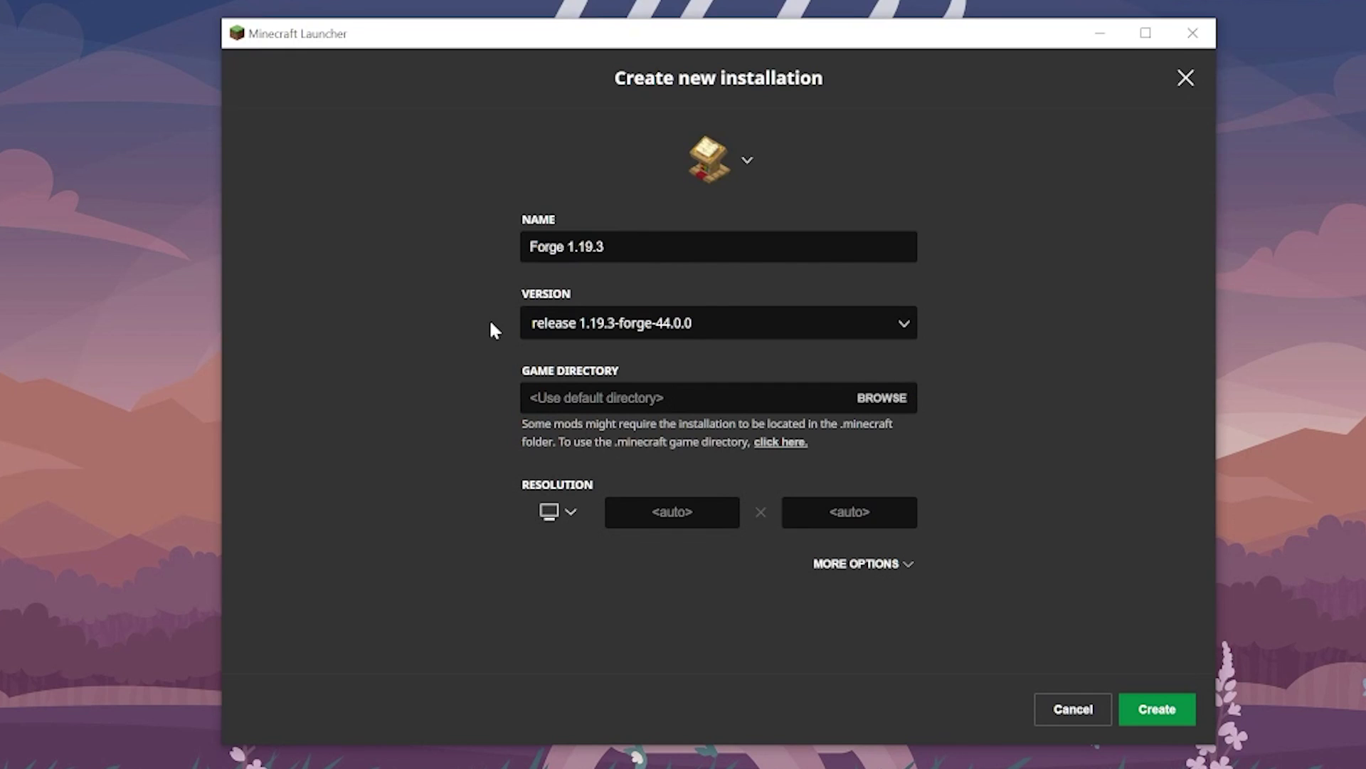
# - Set the resolution to 1920x1080, create the Forge 1.19.3 installation, and launch it
pyautogui.click(551, 518)
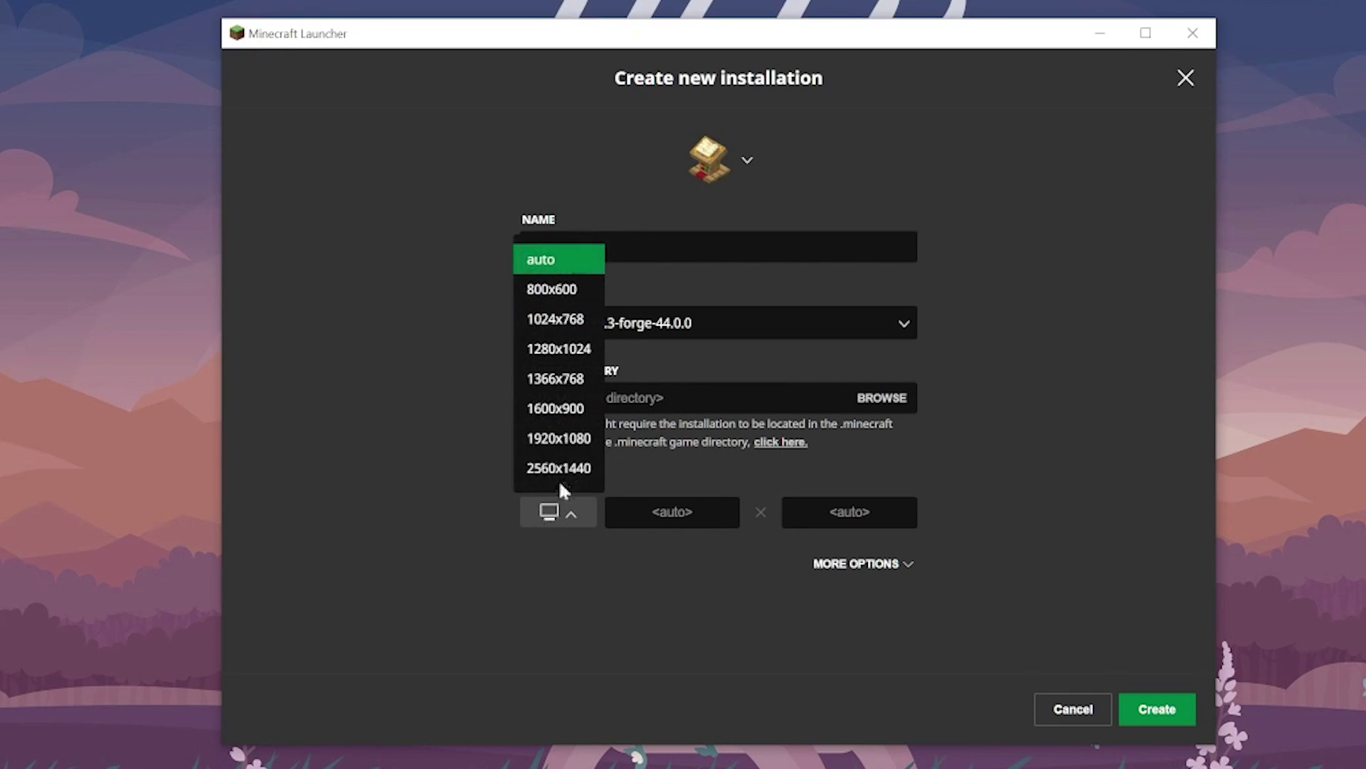
pyautogui.click(547, 437)
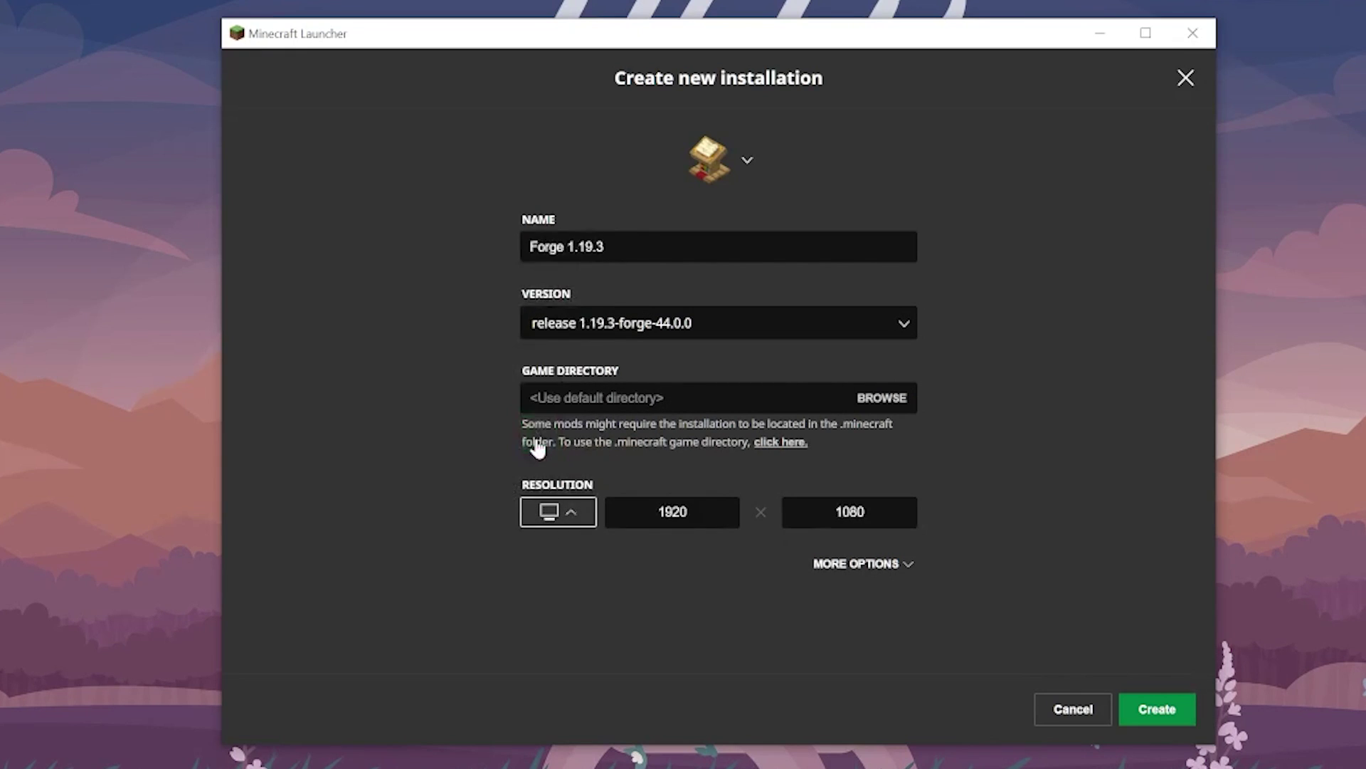
pyautogui.click(1148, 709)
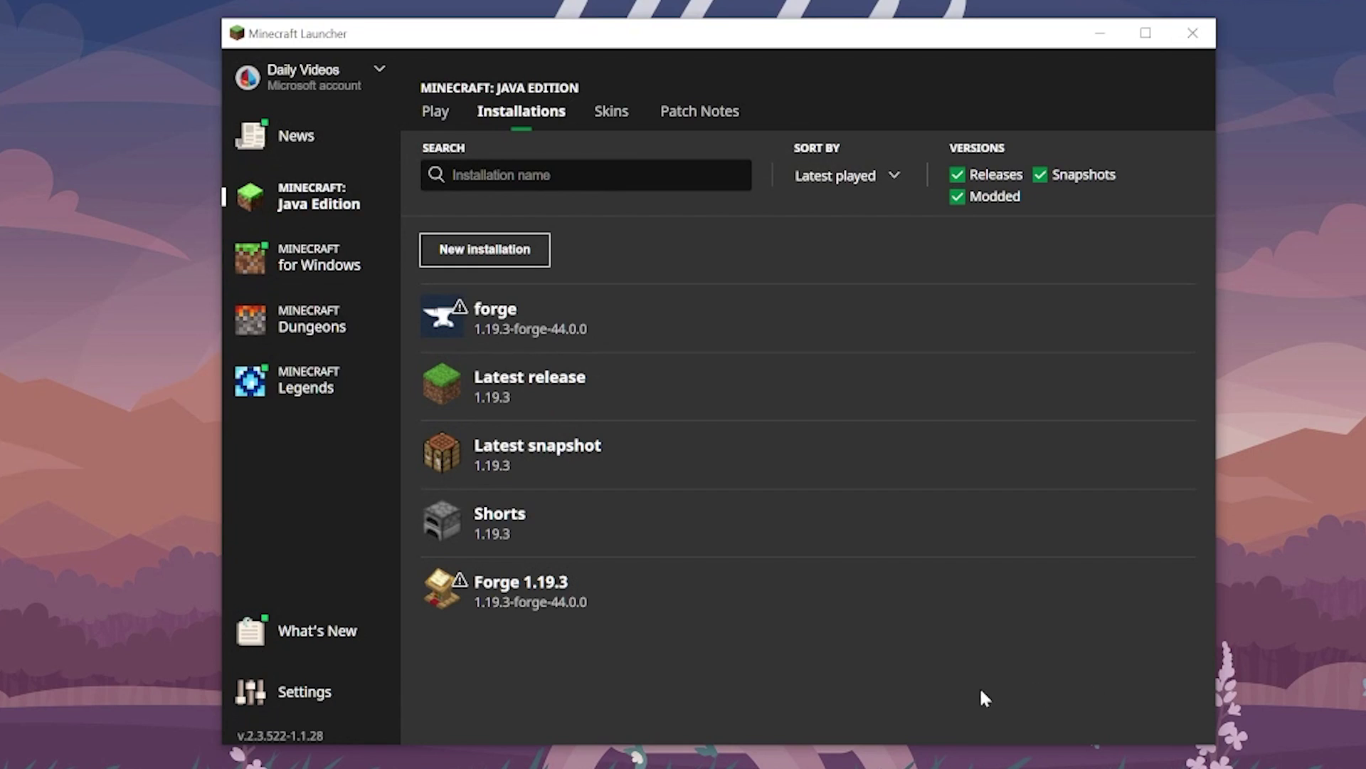
pyautogui.moveTo(525, 610)
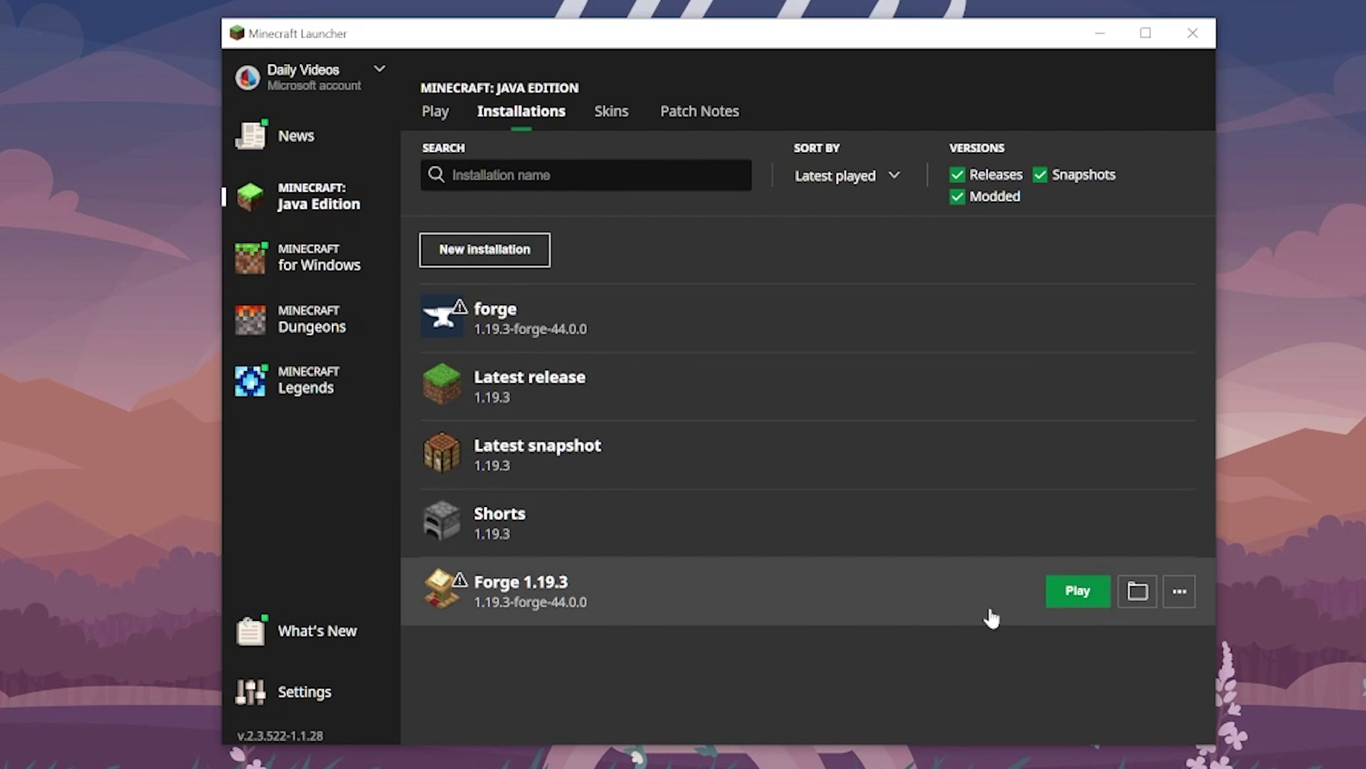
pyautogui.click(1077, 590)
# - Accept the modded-installation warning, check the loaded mods list, then return to the desktop
pyautogui.click(946, 507)
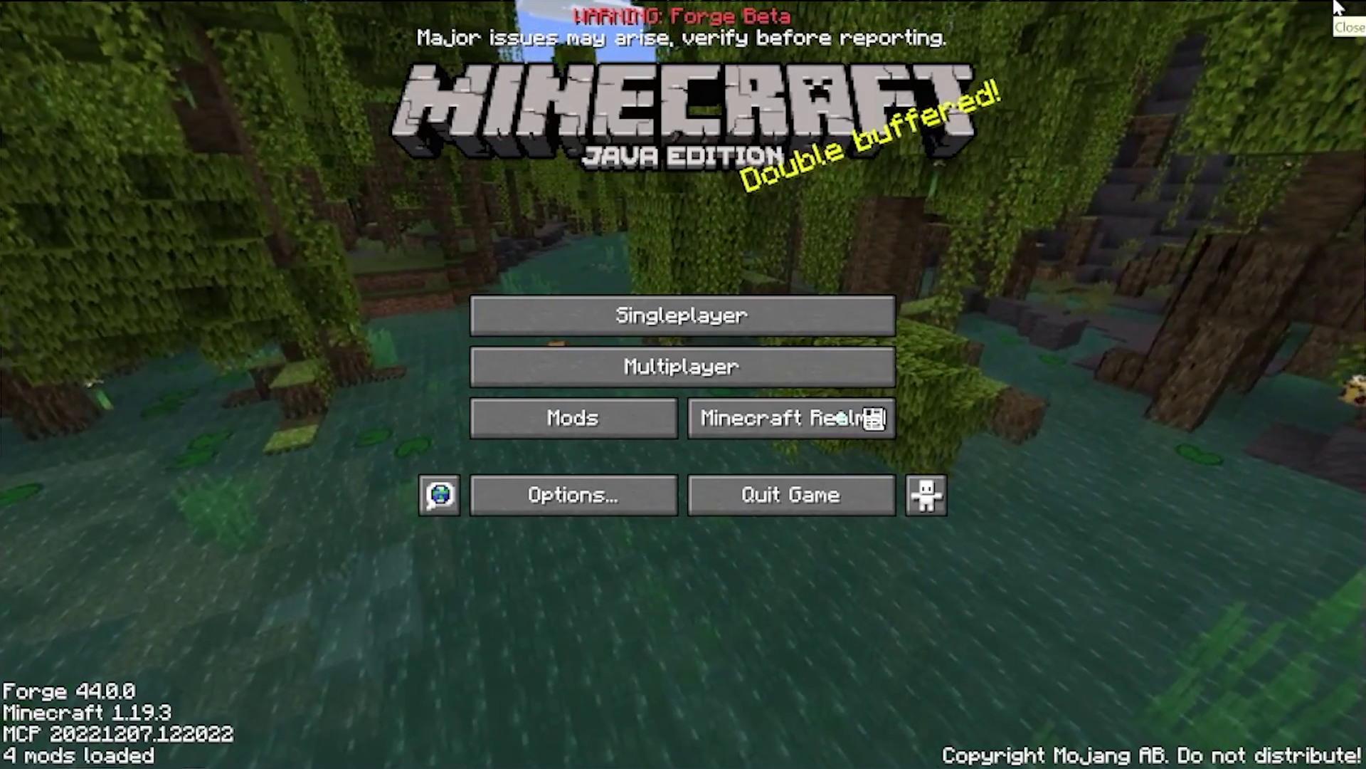
pyautogui.click(558, 416)
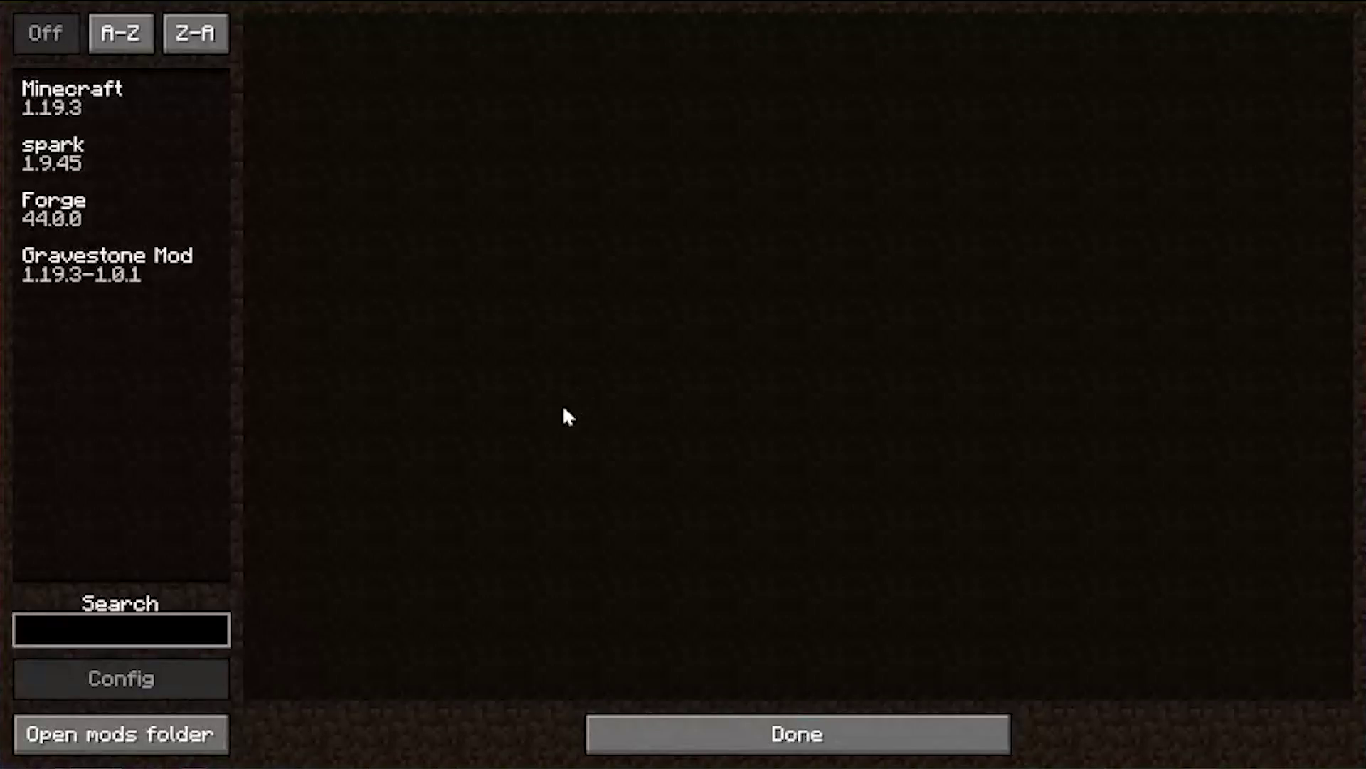
pyautogui.click(733, 731)
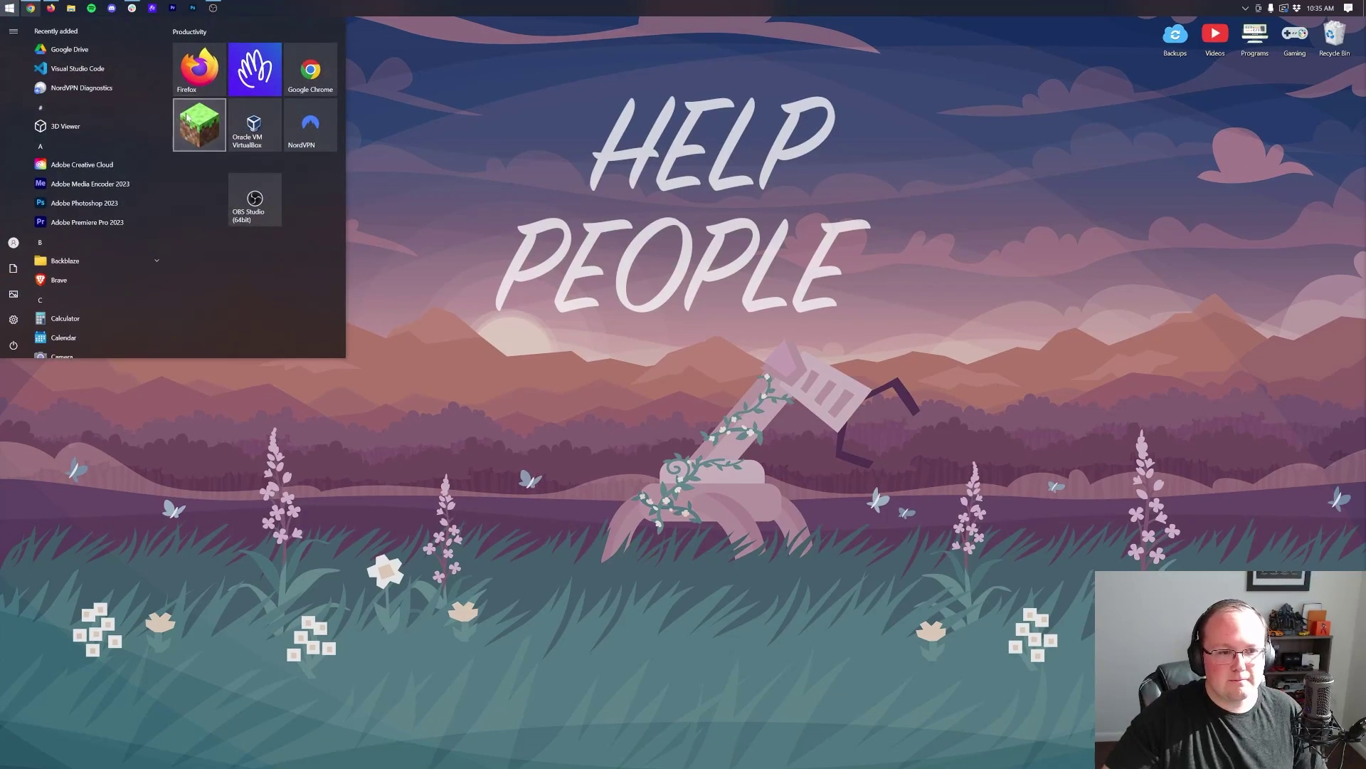
pyautogui.click(309, 229)
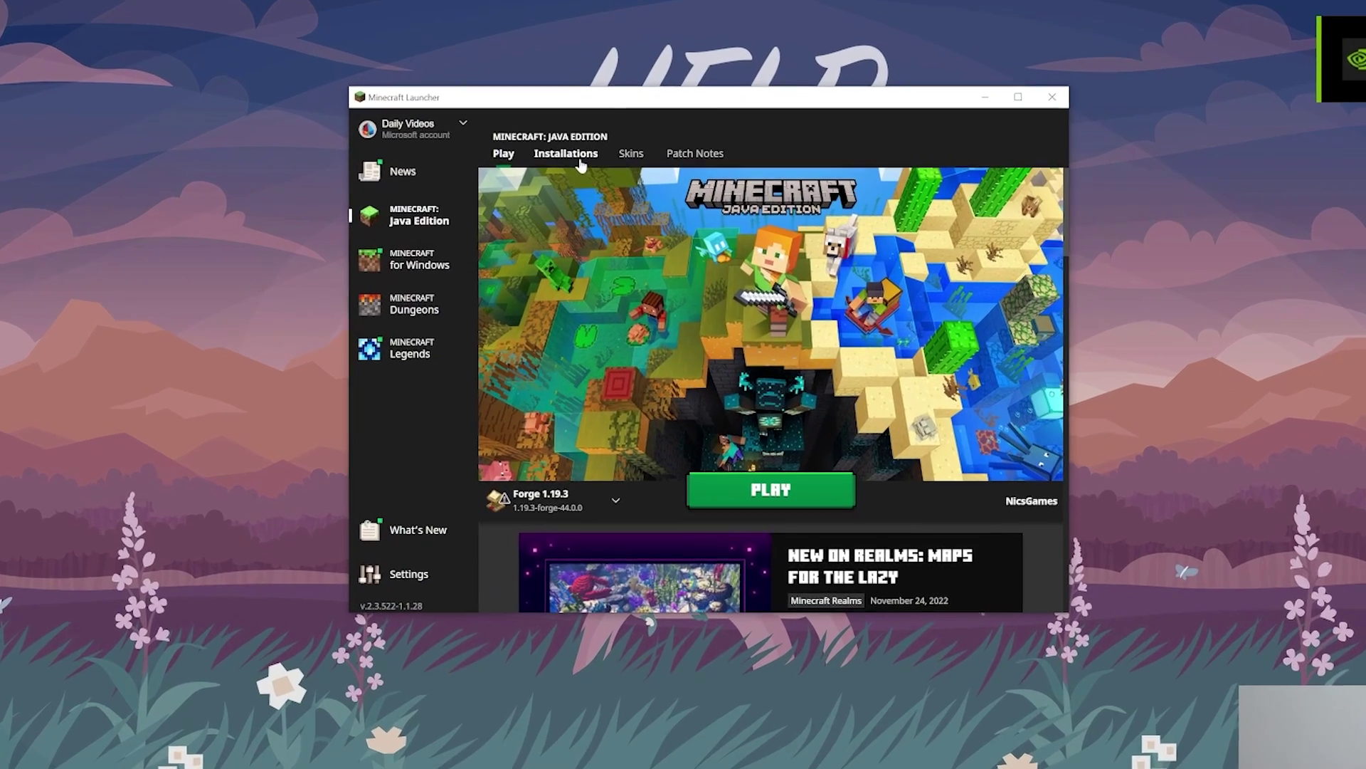
# - From the Installations list, open the forge installation's game folder
pyautogui.click(580, 160)
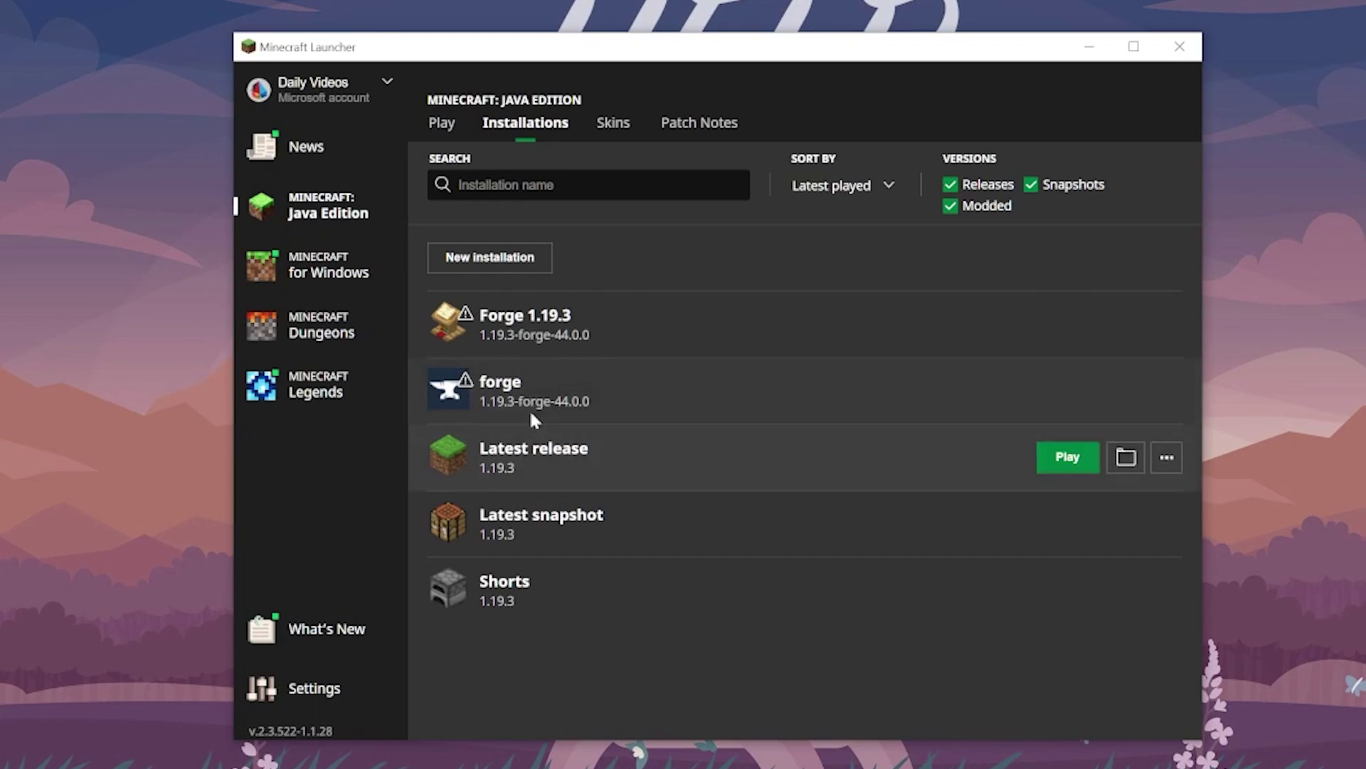
pyautogui.moveTo(665, 404)
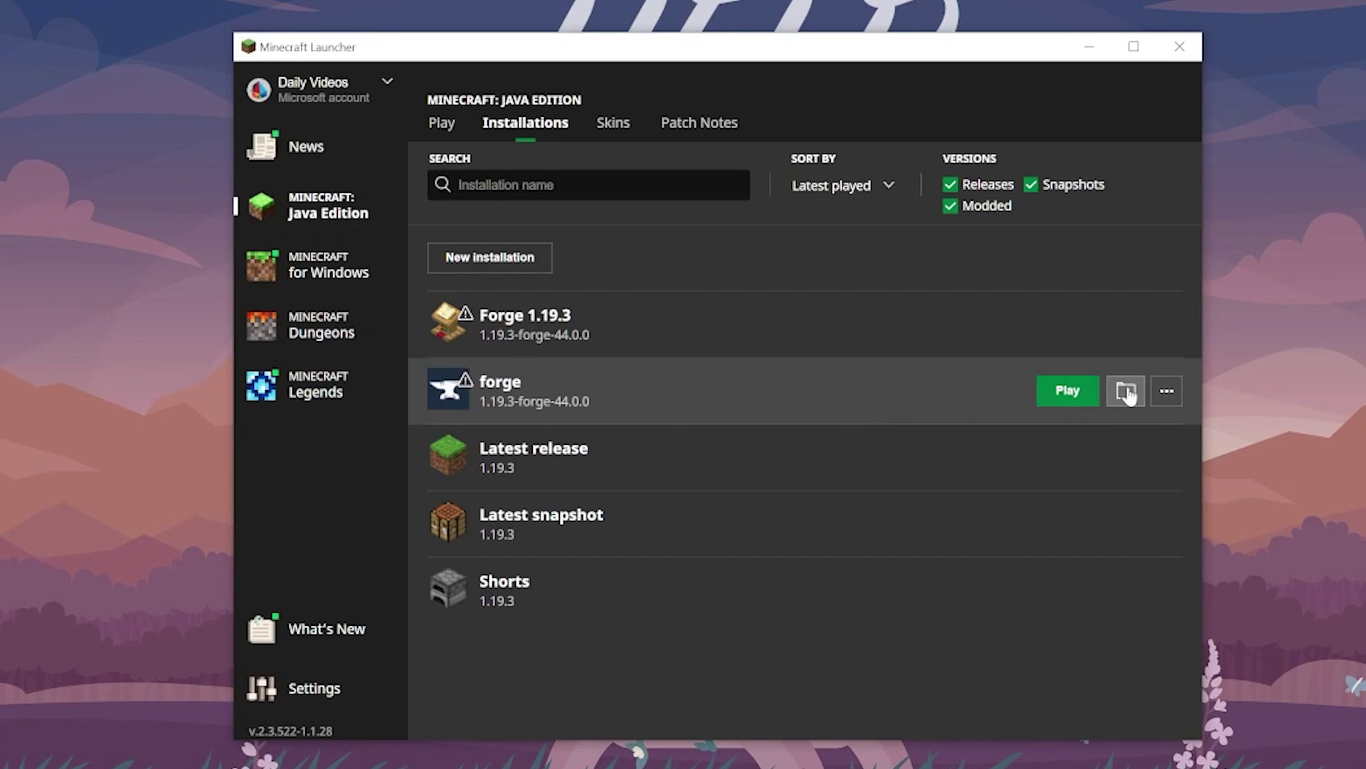
pyautogui.click(1123, 392)
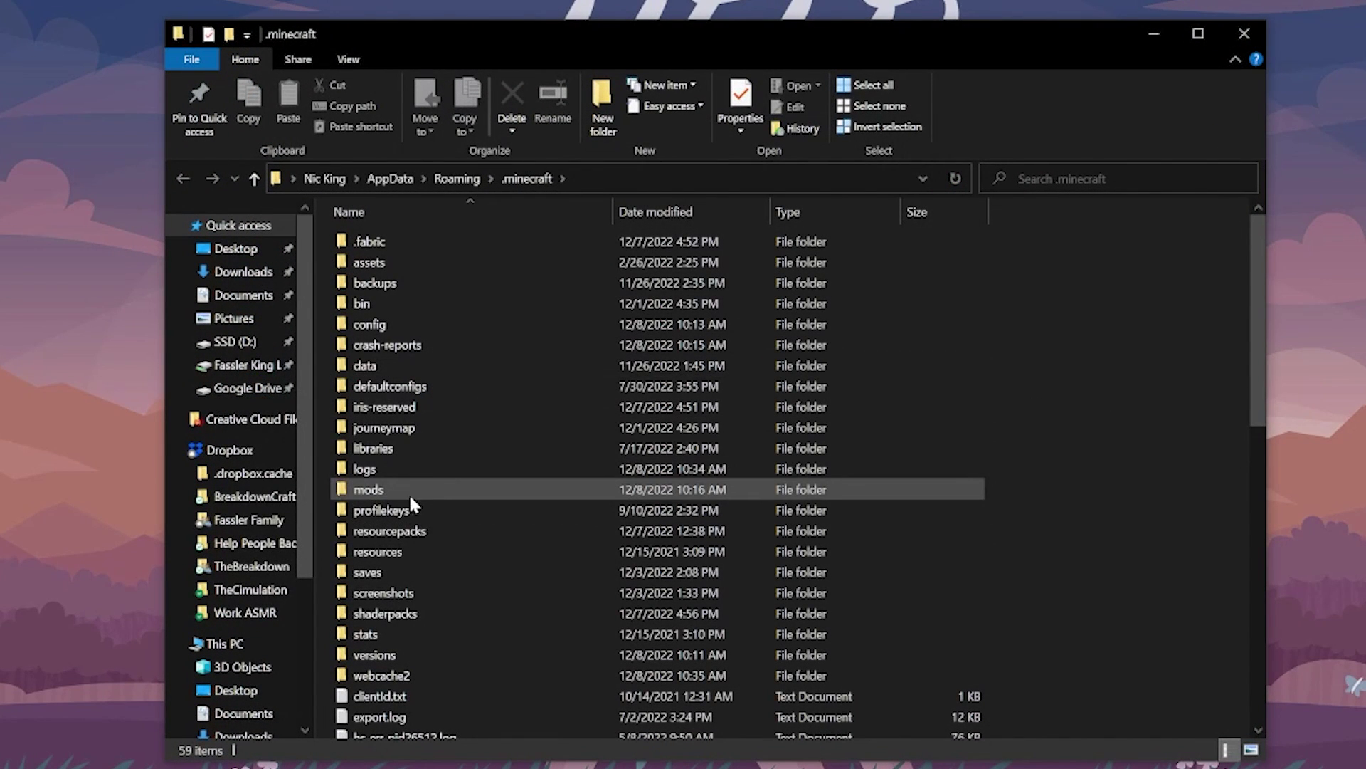
# - Open the mods folder and look over its two jar mod files
pyautogui.click(374, 496)
pyautogui.doubleClick(371, 496)
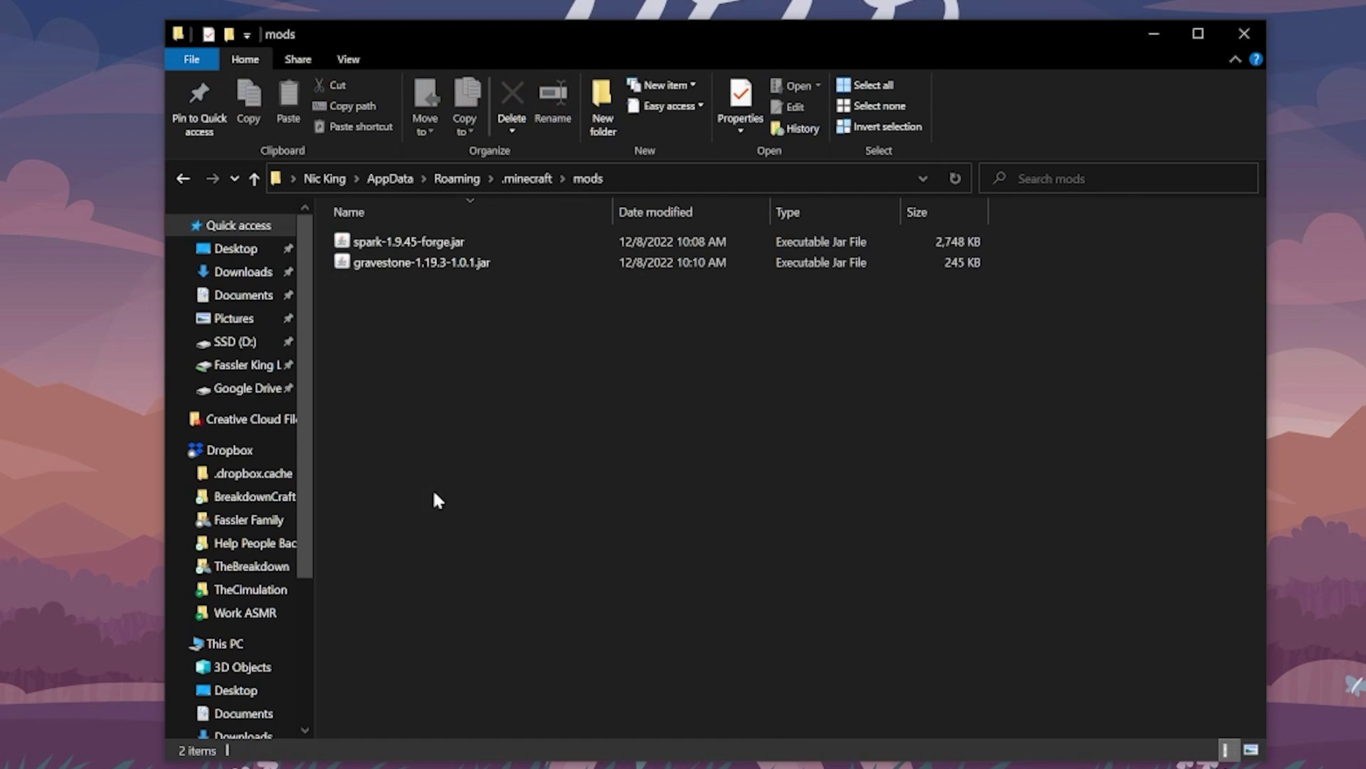
pyautogui.moveTo(432, 488); pyautogui.dragTo(381, 227)
pyautogui.click(349, 411)
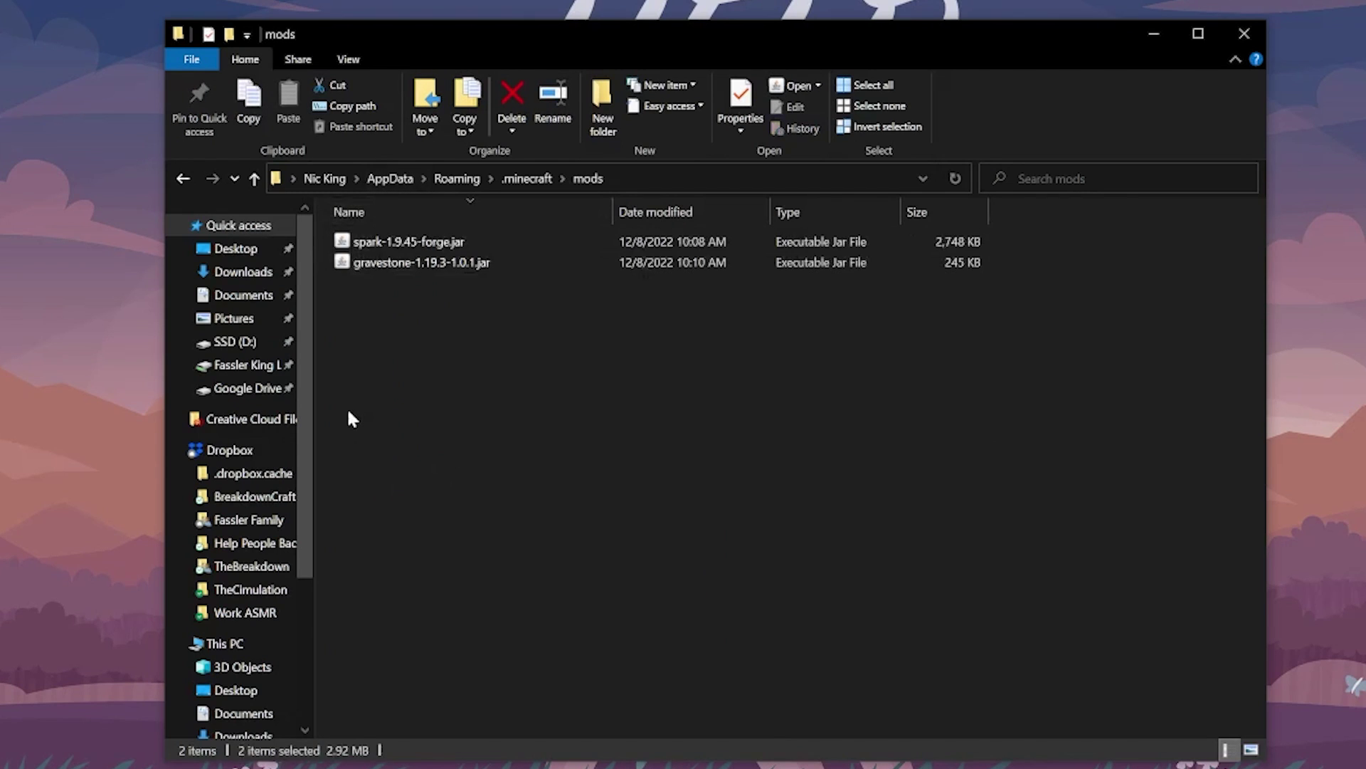
# - Create a new folder named 'OLD MODS' inside mods
pyautogui.rightClick(419, 313)
pyautogui.moveTo(625, 573)
pyautogui.click(727, 578)
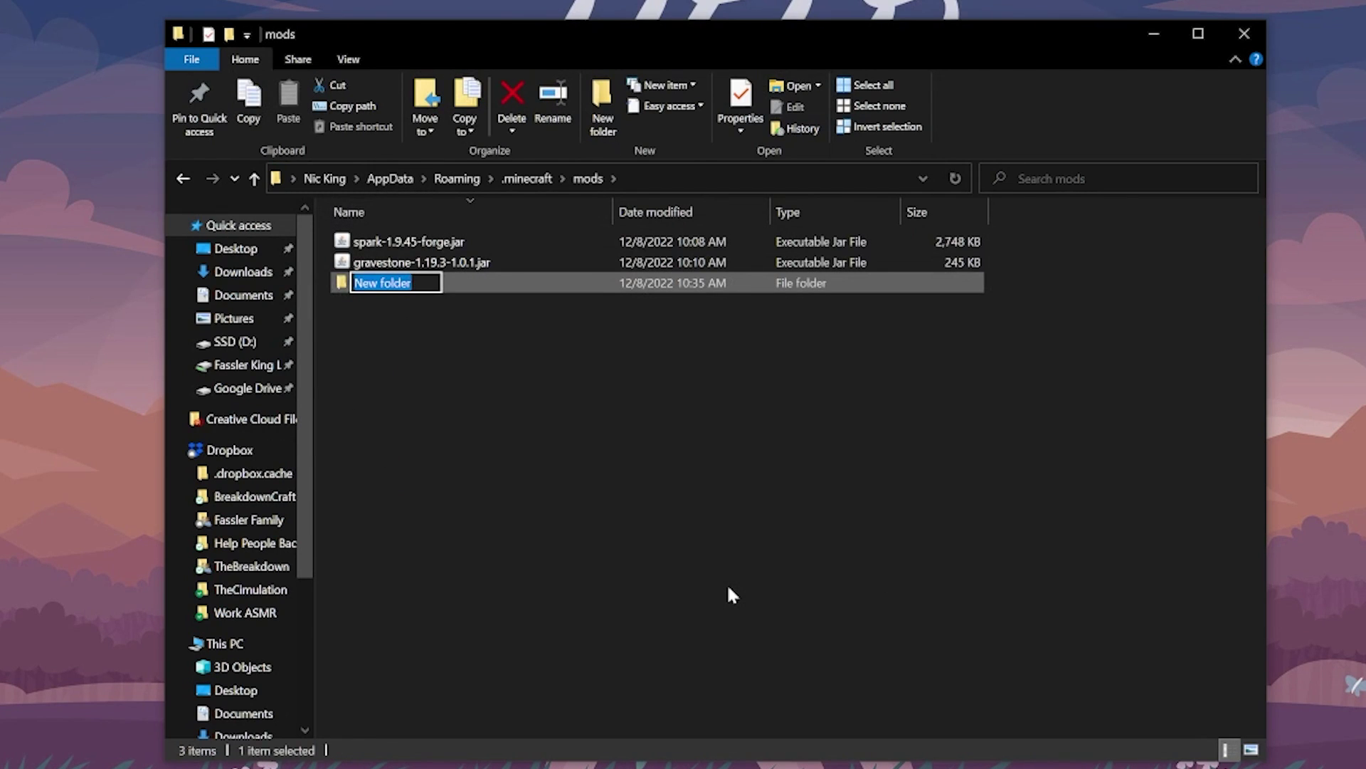
pyautogui.write('OLD MODS')
pyautogui.click(489, 313)
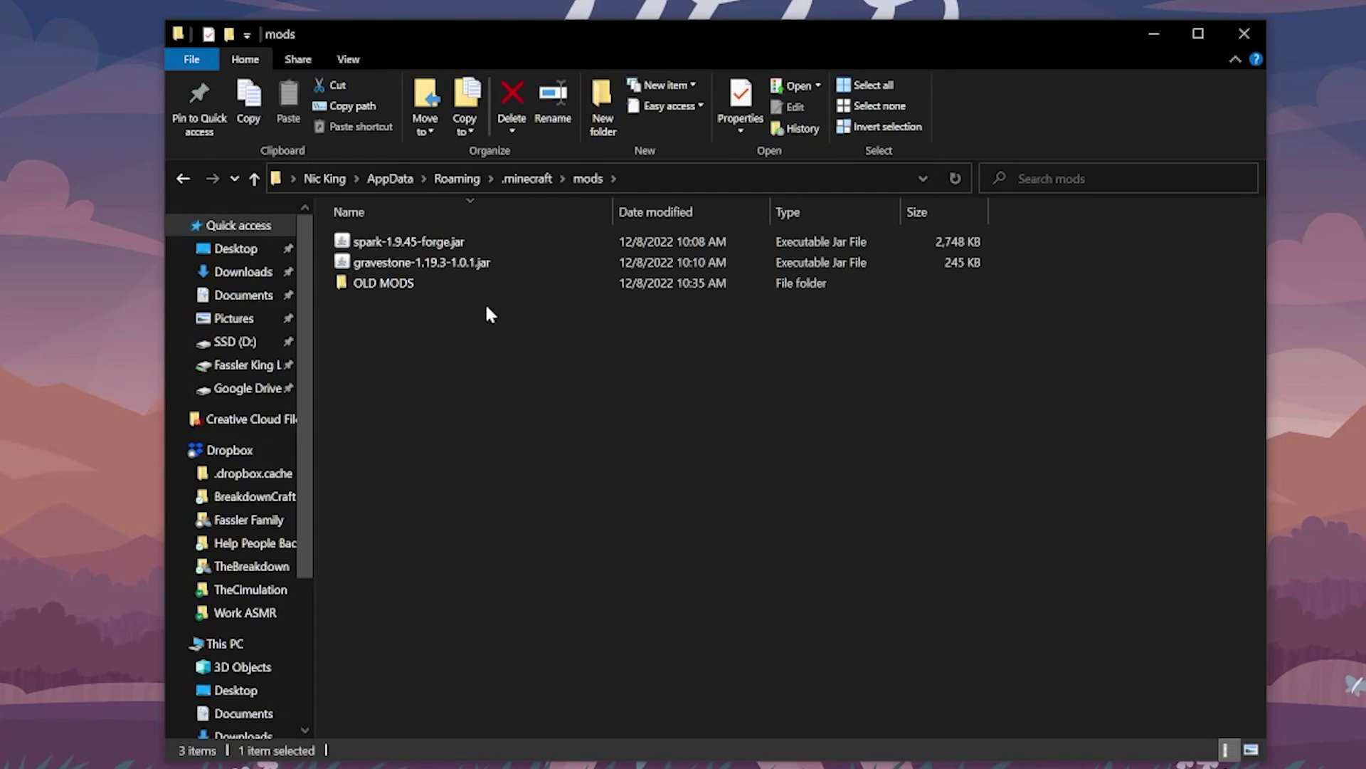
# - Move both jar mods into OLD MODS, verify its contents, and close that window
pyautogui.moveTo(490, 314); pyautogui.dragTo(11, 285)
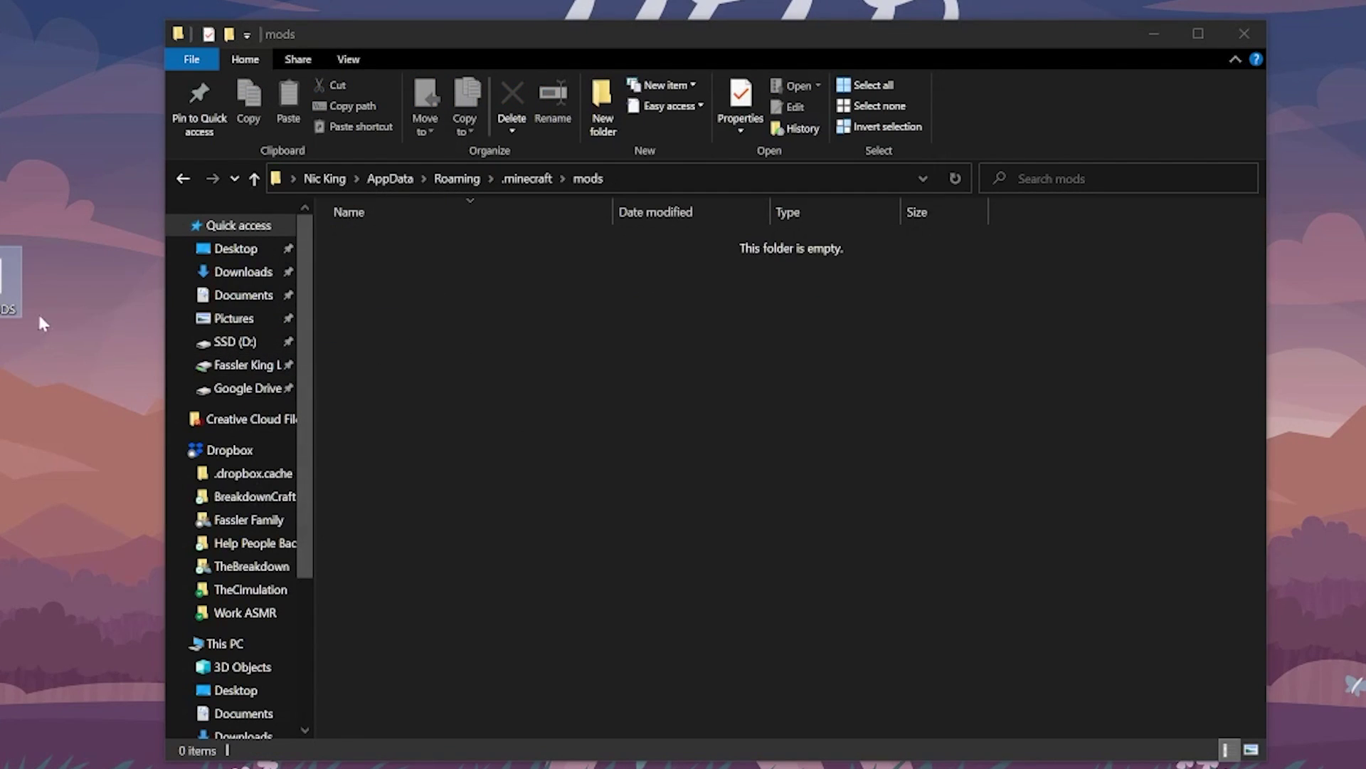
pyautogui.doubleClick(11, 285)
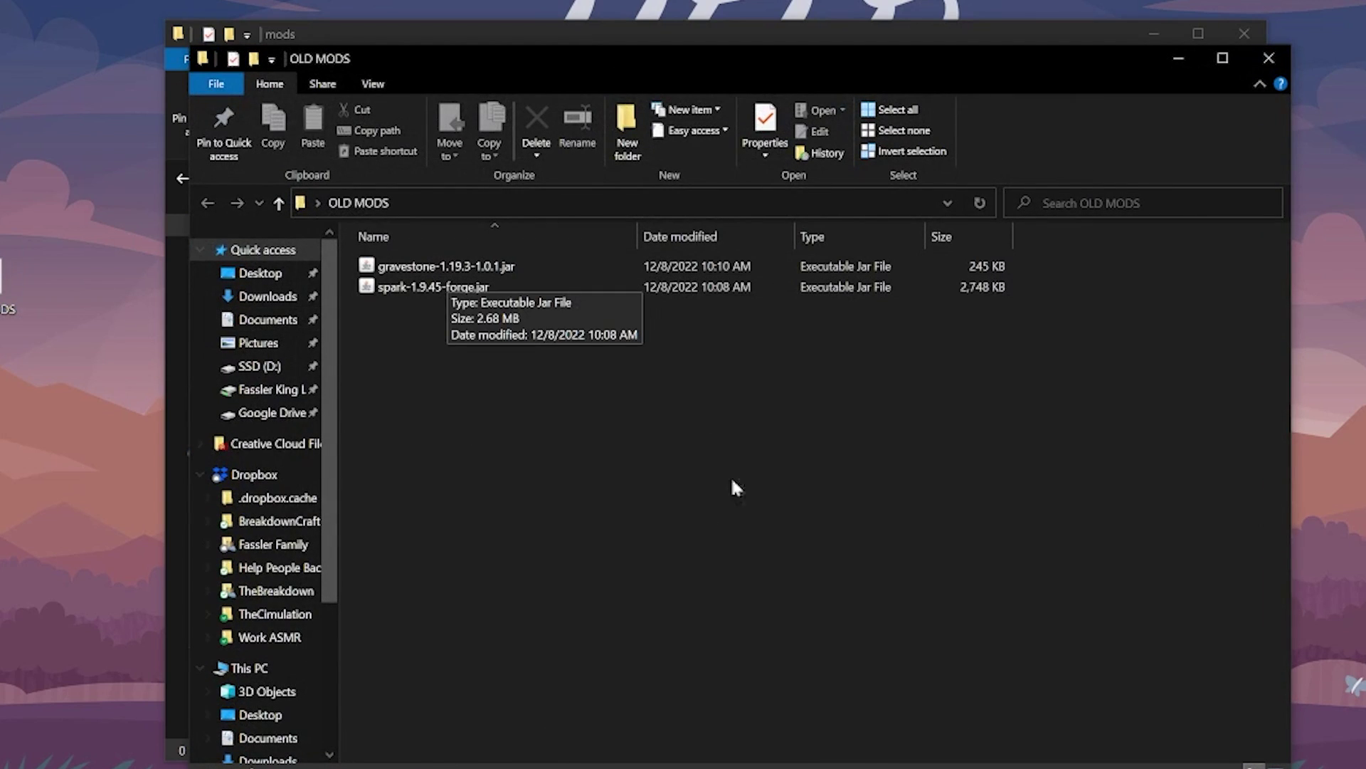
pyautogui.click(1268, 58)
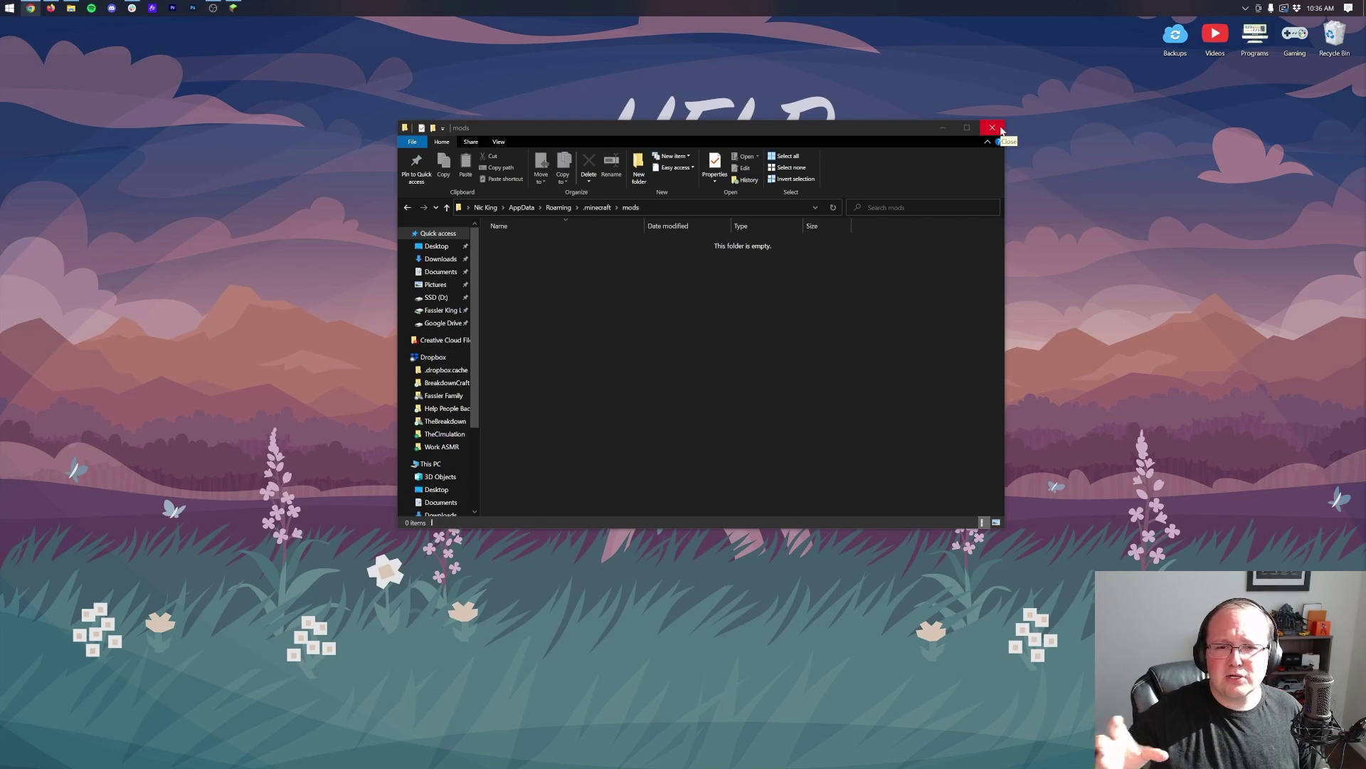
# - Close the empty mods folder window and the Minecraft Launcher
pyautogui.click(1000, 129)
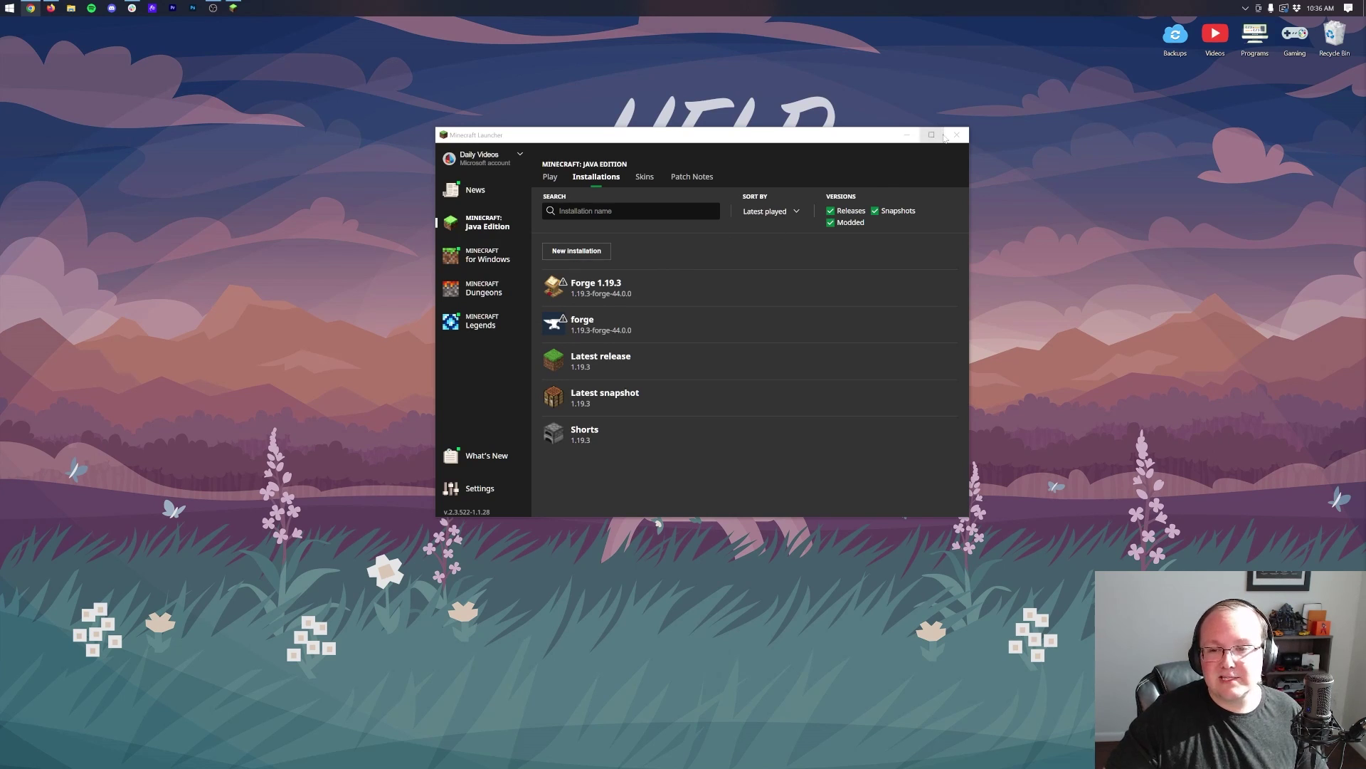
pyautogui.click(957, 135)
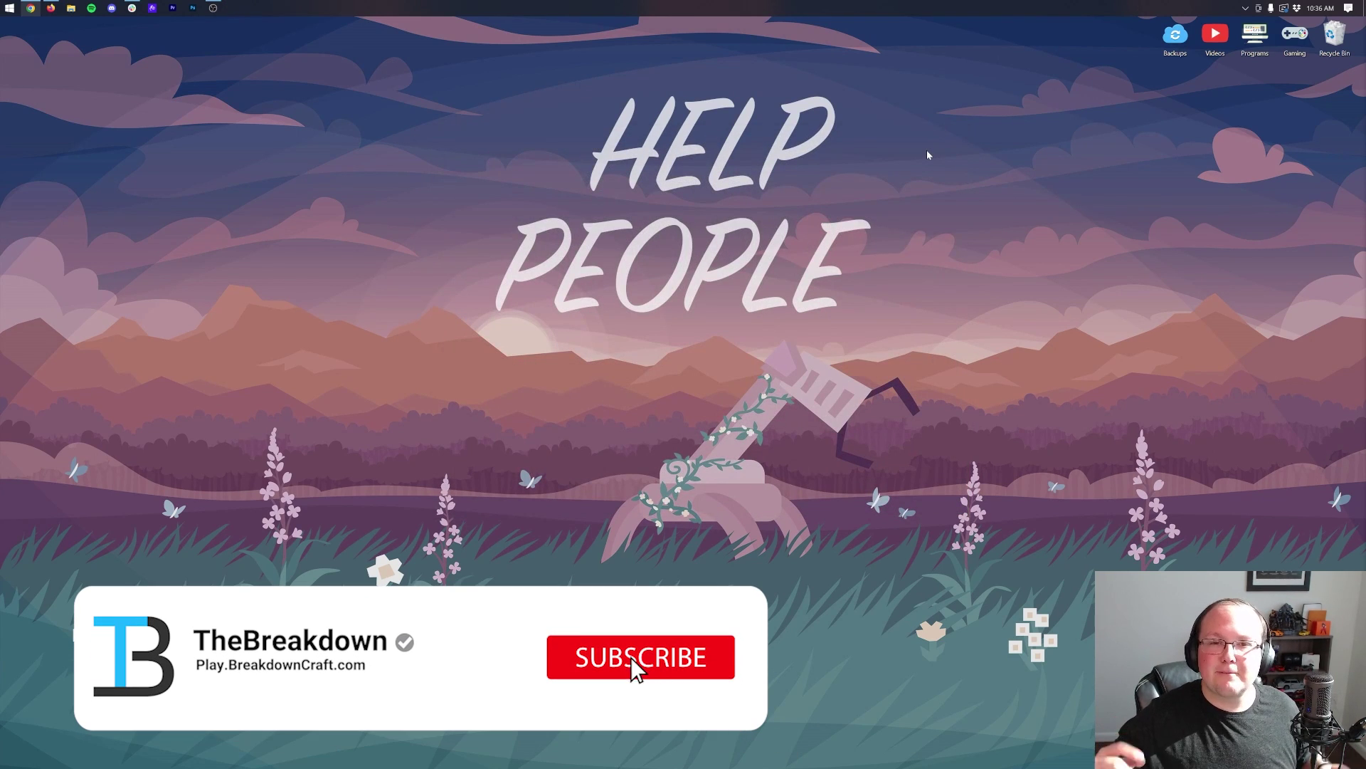